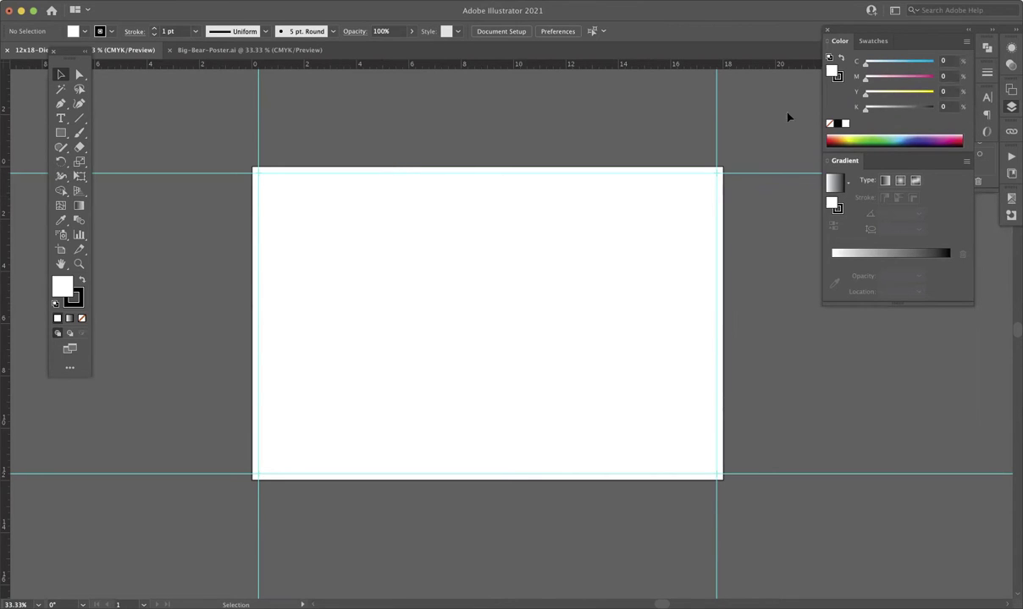
Step: Hide the guides to view the corner registration marks, and show the guides again
right_click(443, 141)
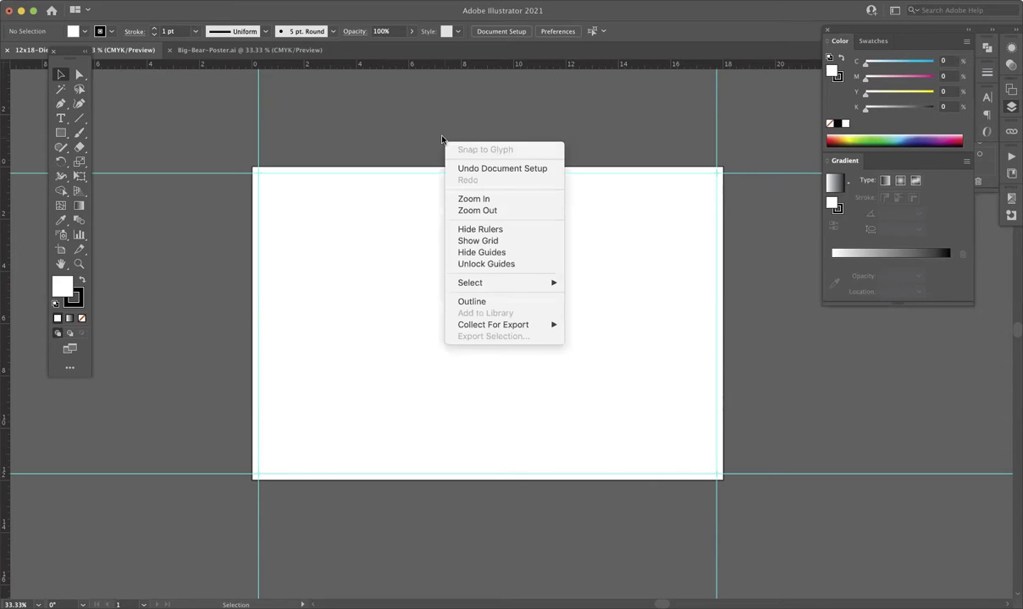
left_click(364, 115)
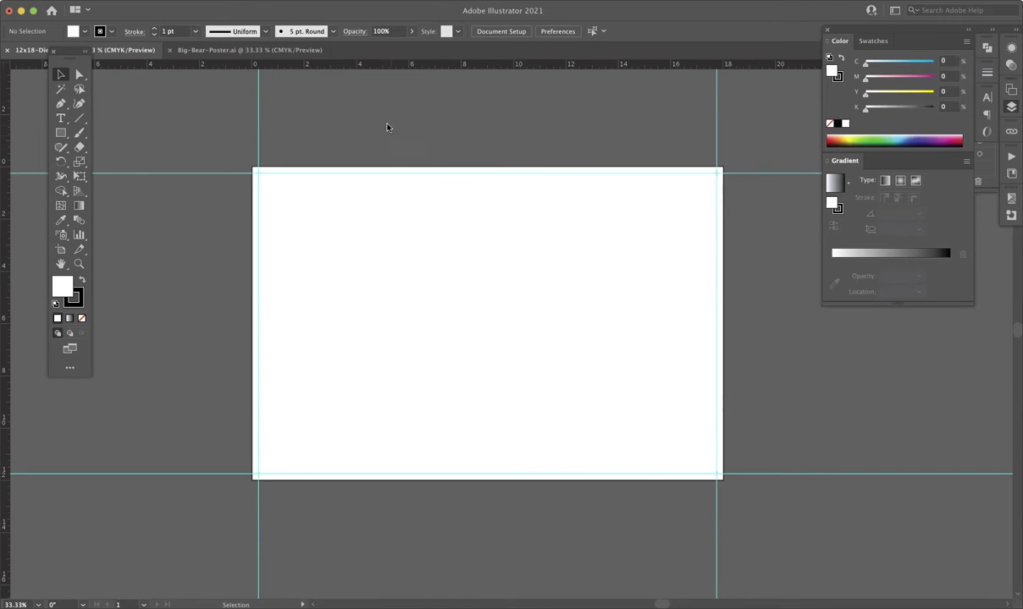
right_click(389, 129)
left_click(472, 238)
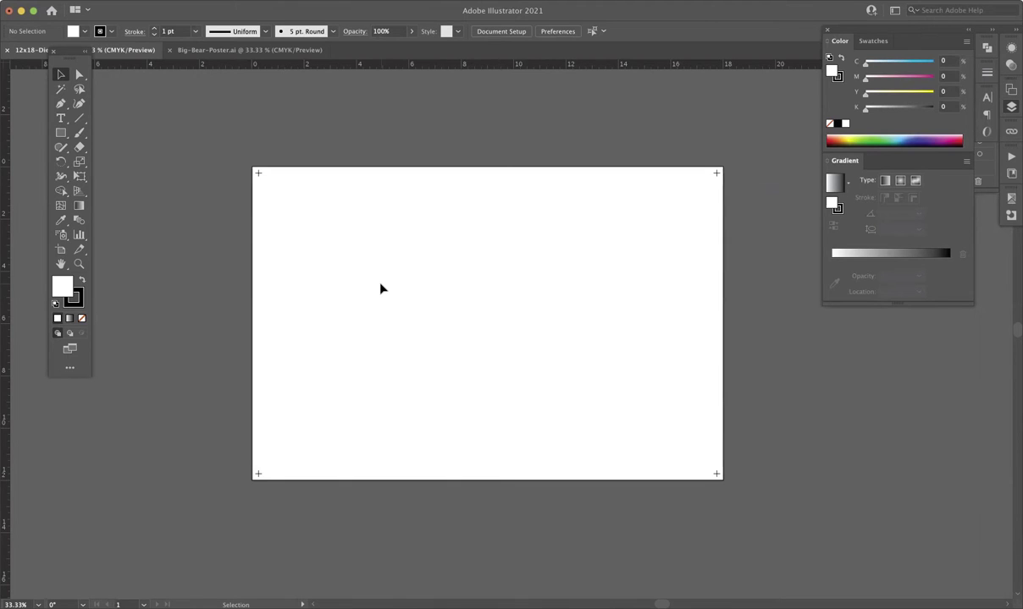
right_click(405, 222)
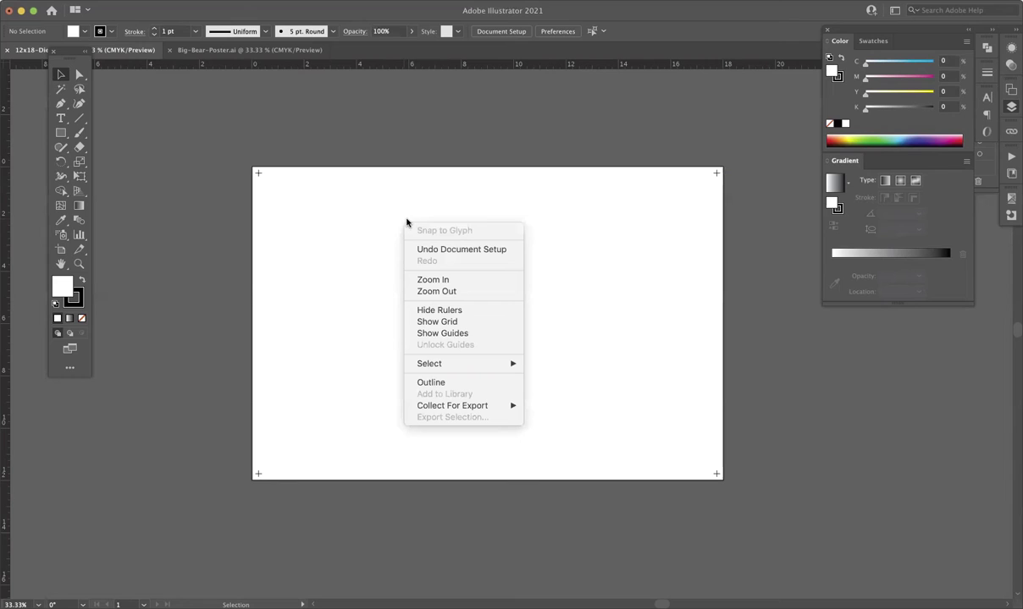
left_click(456, 335)
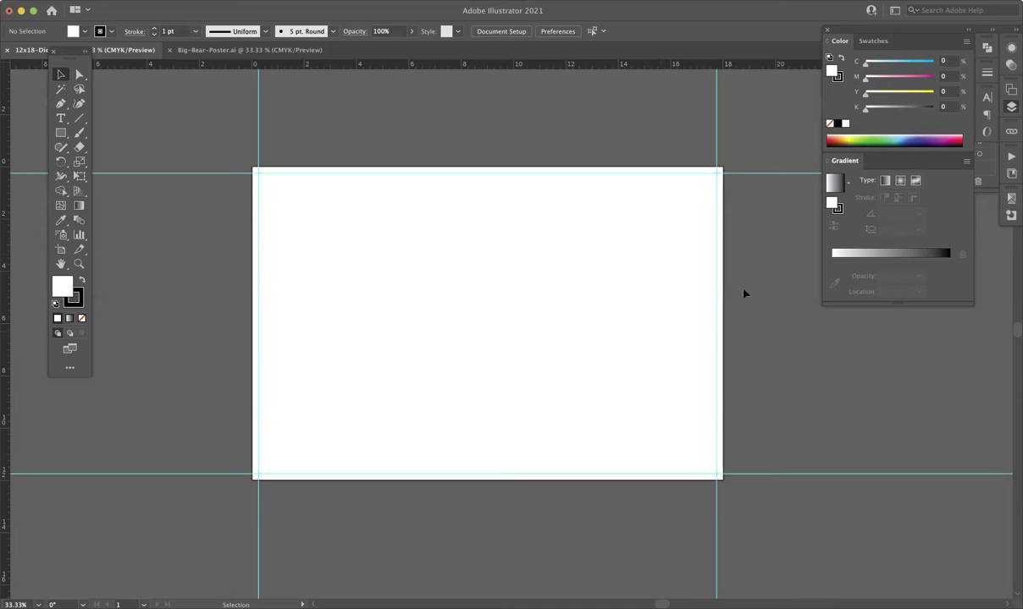
Step: Draw a rectangle 7 in wide and 10 in high on the Outer Cuts layer
left_click(1012, 106)
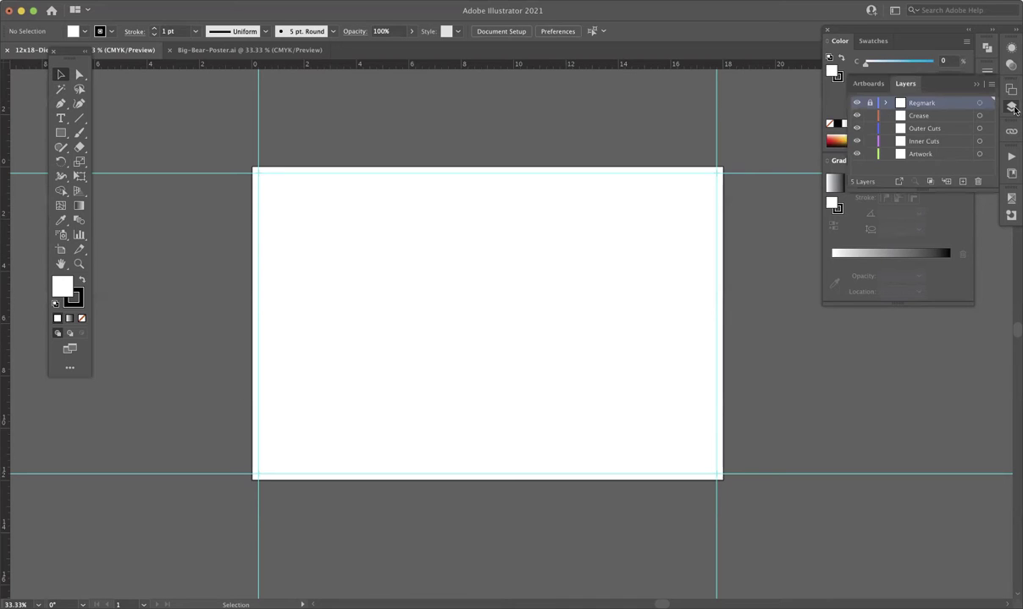
left_click(929, 128)
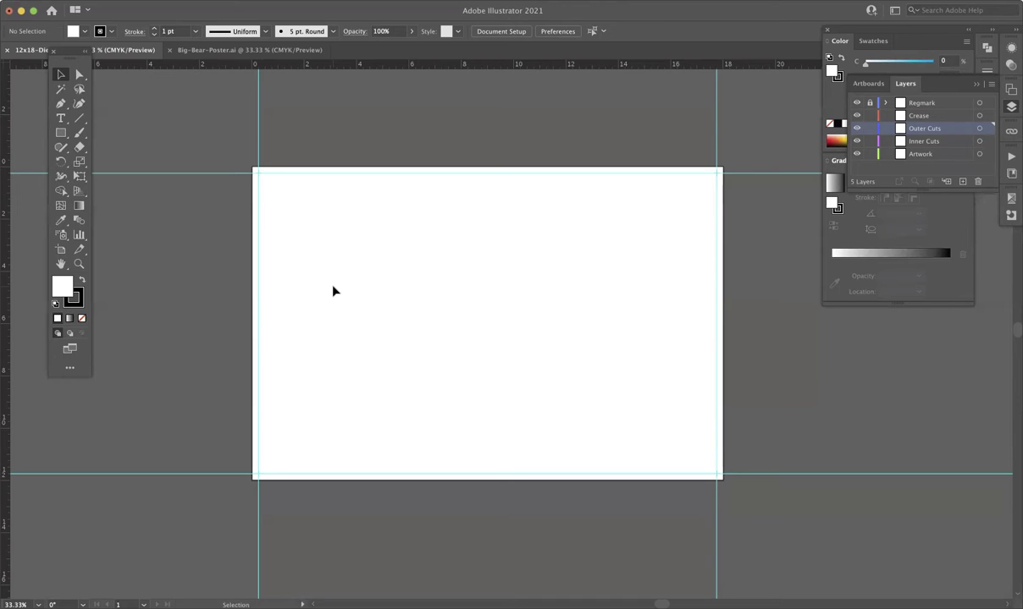
left_click(60, 132)
left_click(286, 228)
type("7")
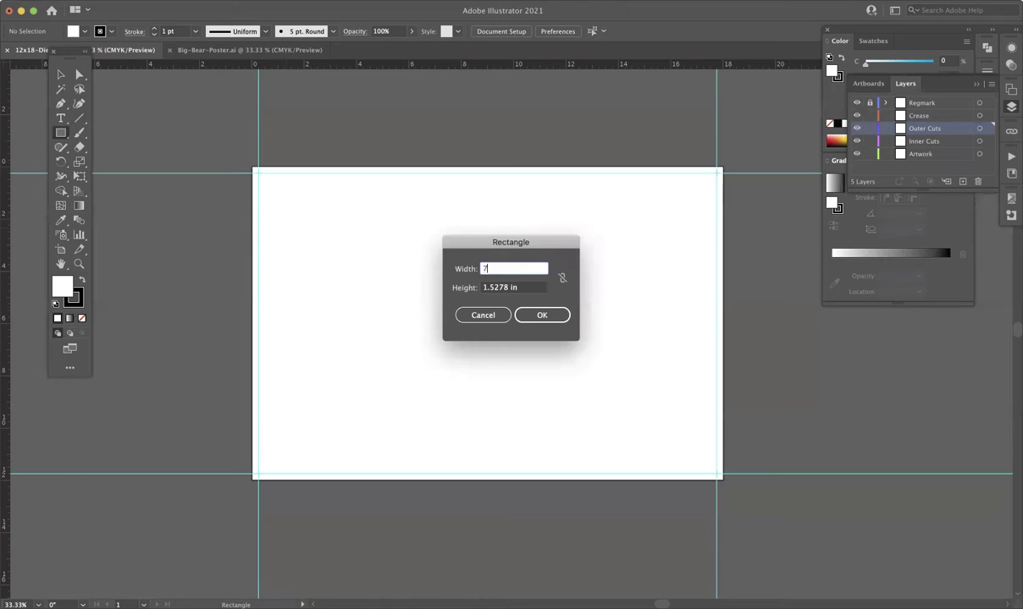
key("Tab")
type("10")
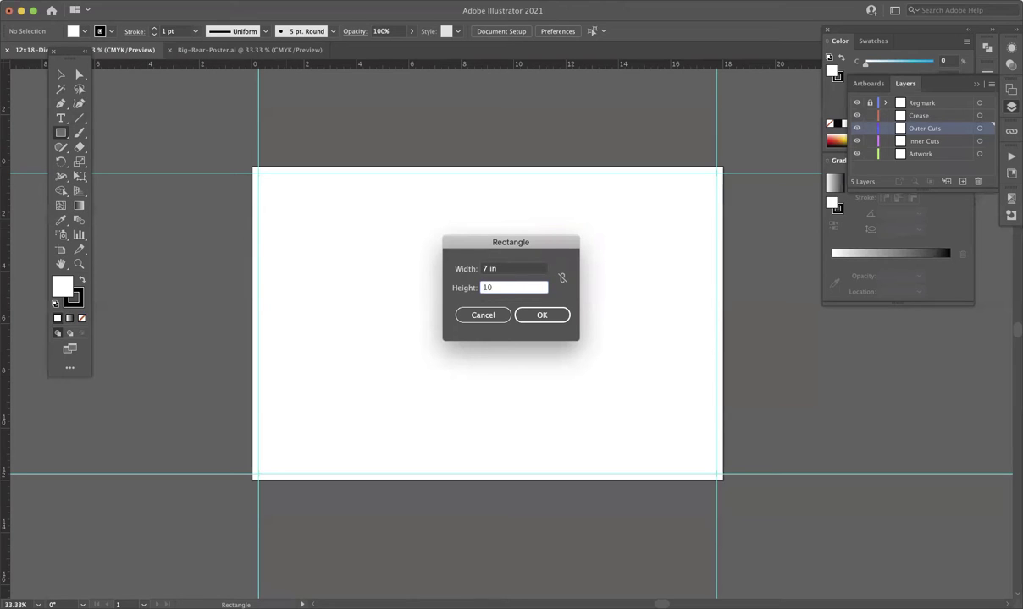
key("Return")
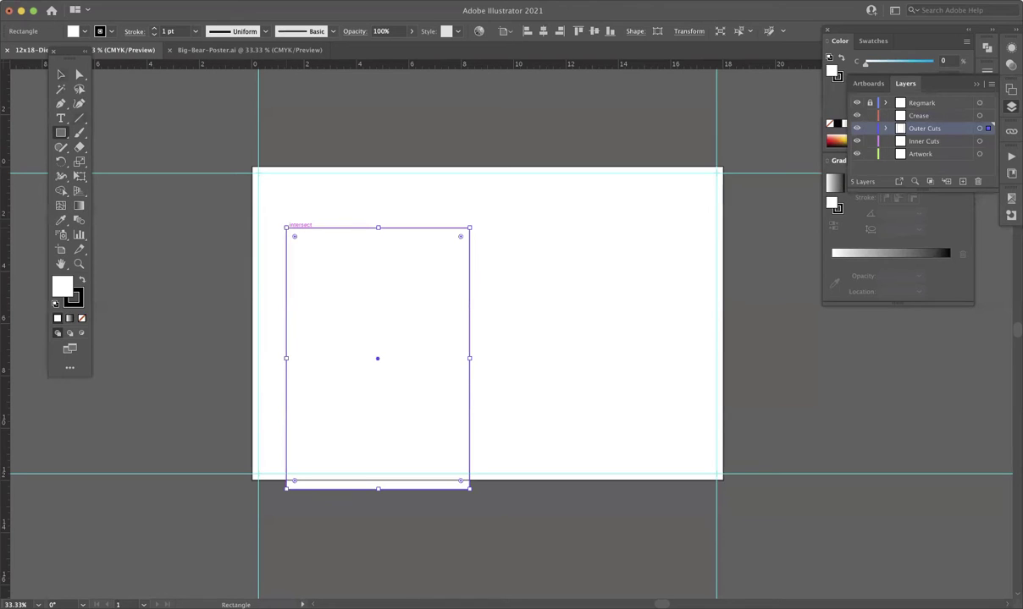
Step: Remove the rectangle's fill and position it vertically centred on the artboard, just inside the left margin guide
key("v")
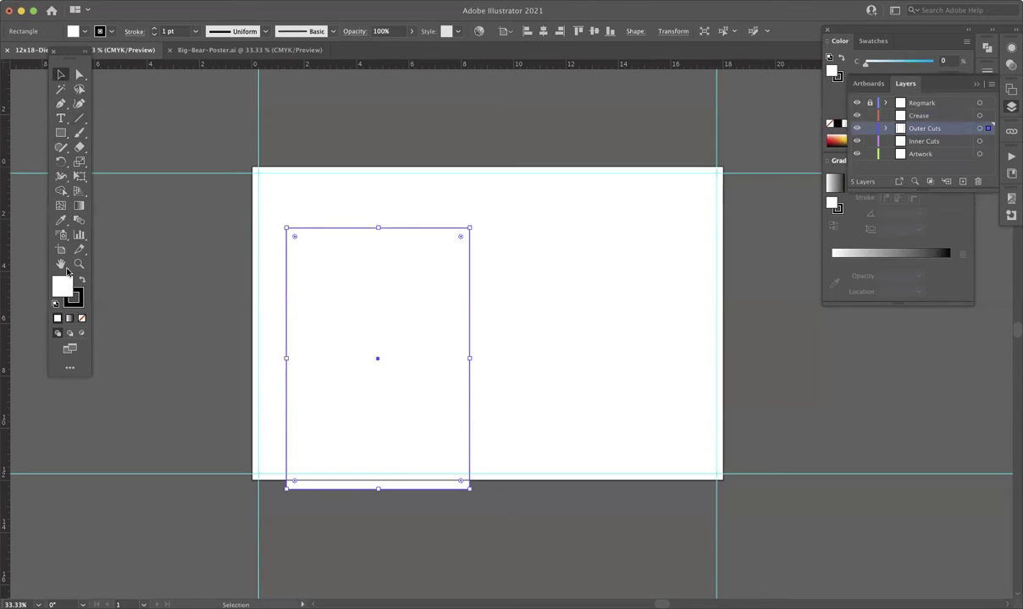
left_click(81, 319)
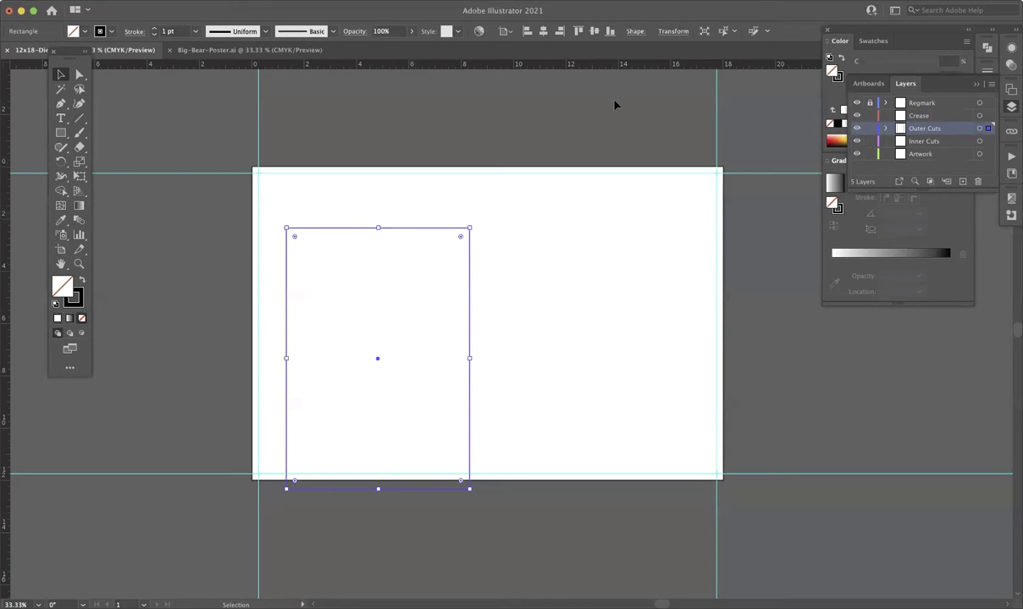
left_click(593, 32)
left_click_drag(470, 259, 453, 258)
left_click(553, 265)
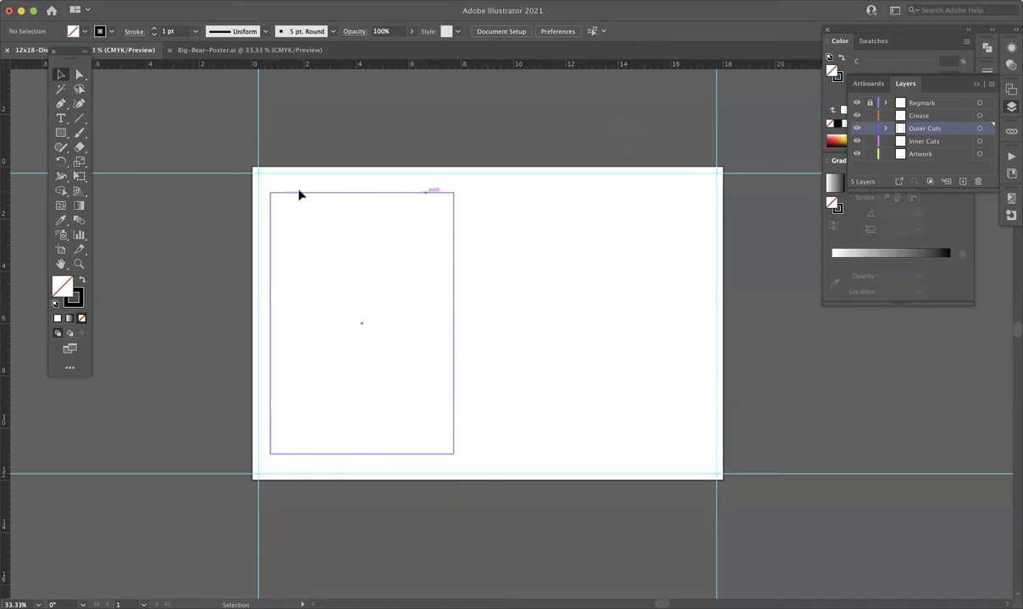
Step: Lock the Outer Cuts layer and draw a horizontal line across the rectangle's middle on the Crease layer
left_click(869, 129)
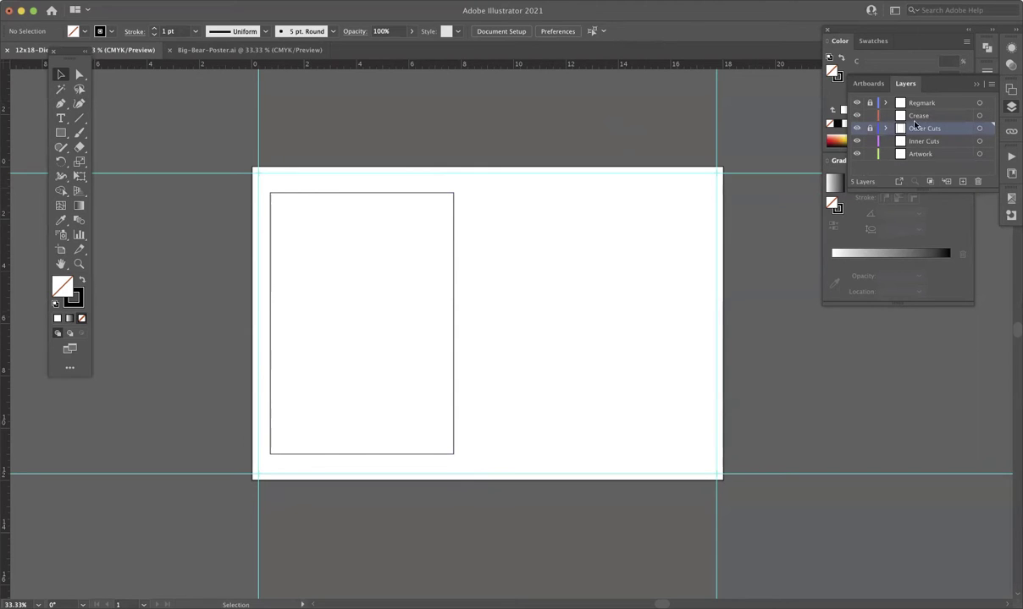
left_click(924, 115)
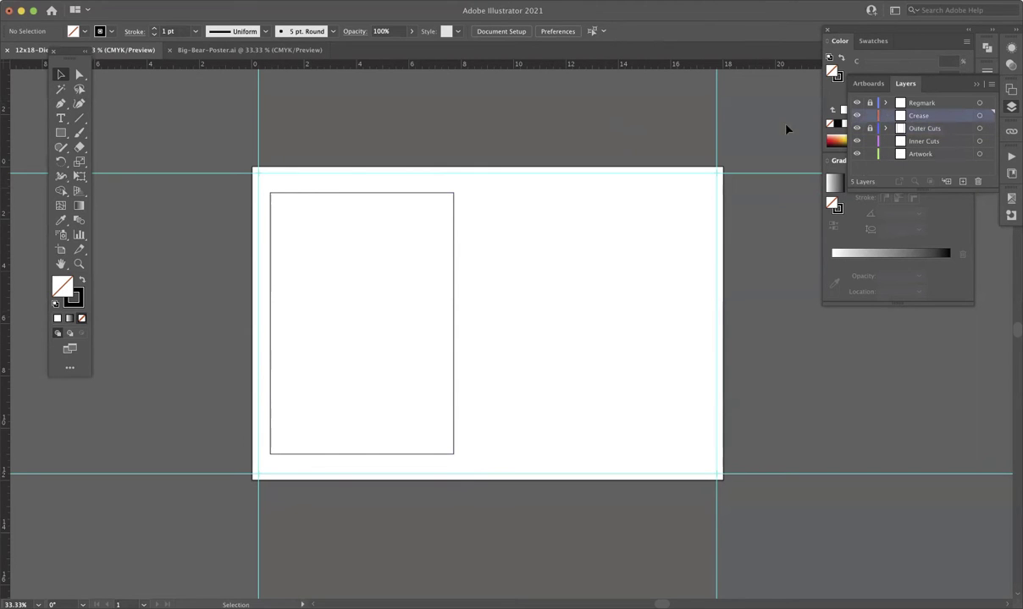
left_click(80, 118)
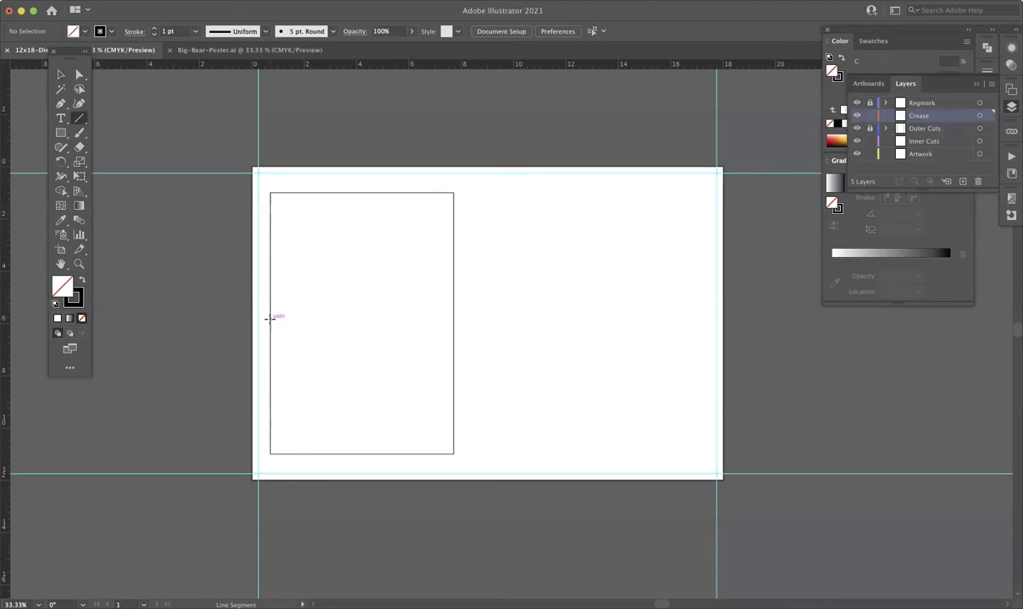
left_click_drag(270, 322, 453, 322)
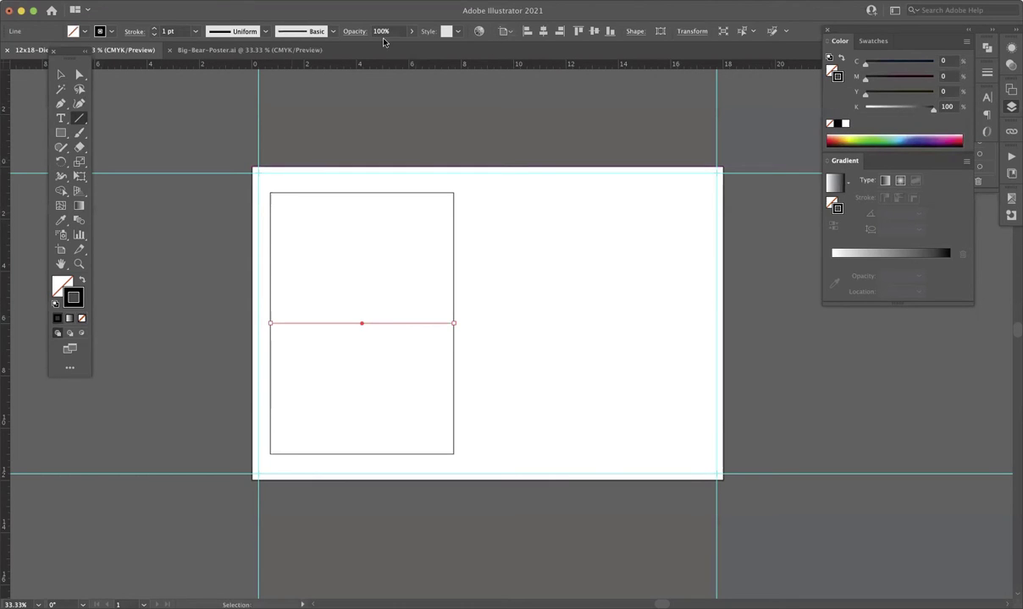
Step: Set the crease line's stroke colour to red and deselect the line
left_click(109, 33)
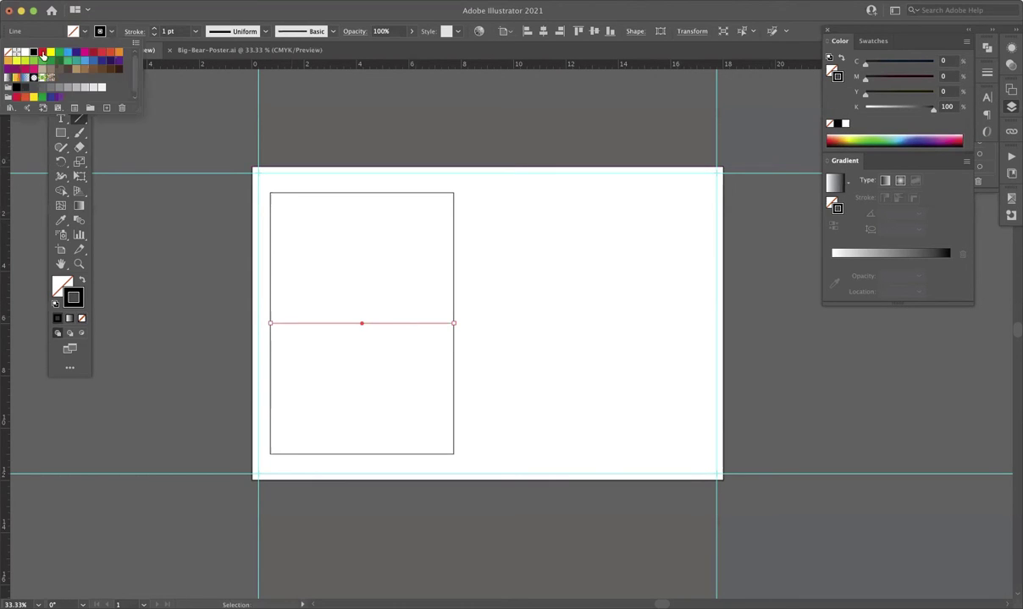
left_click(42, 53)
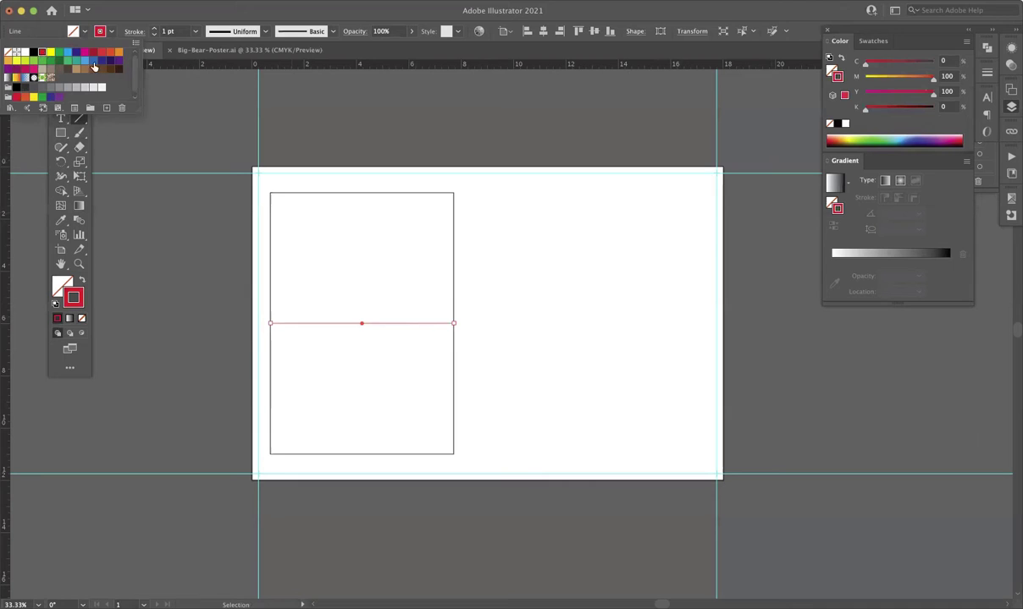
left_click(109, 31)
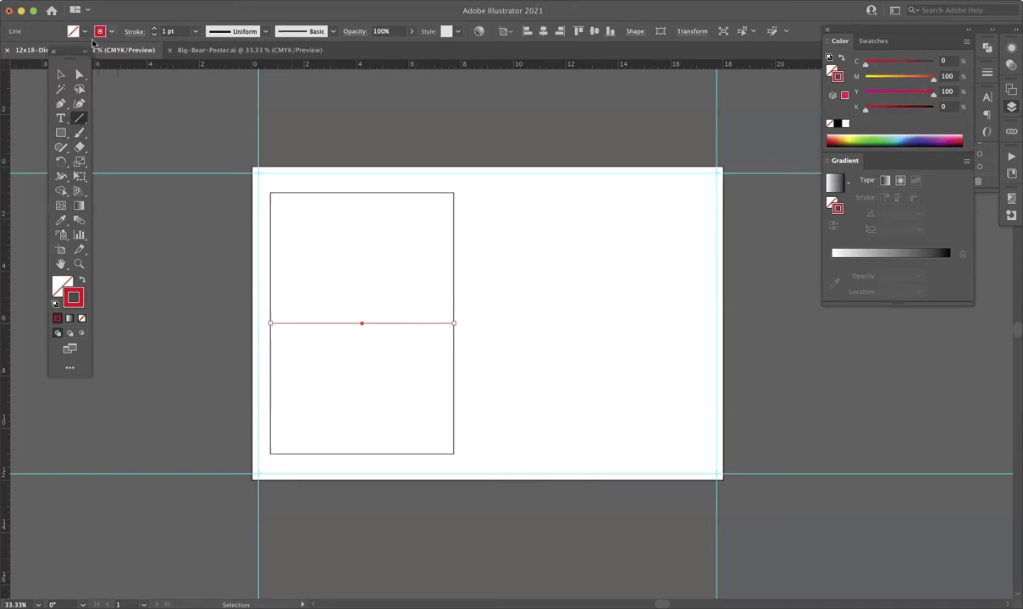
left_click(347, 185)
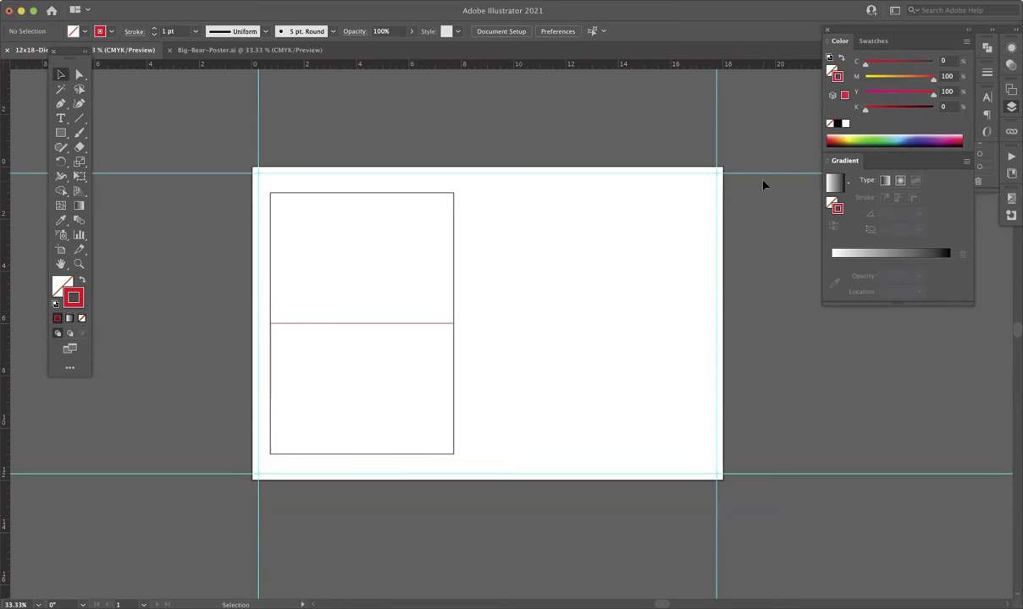
Step: Lock the Crease layer containing the red line
left_click(310, 324)
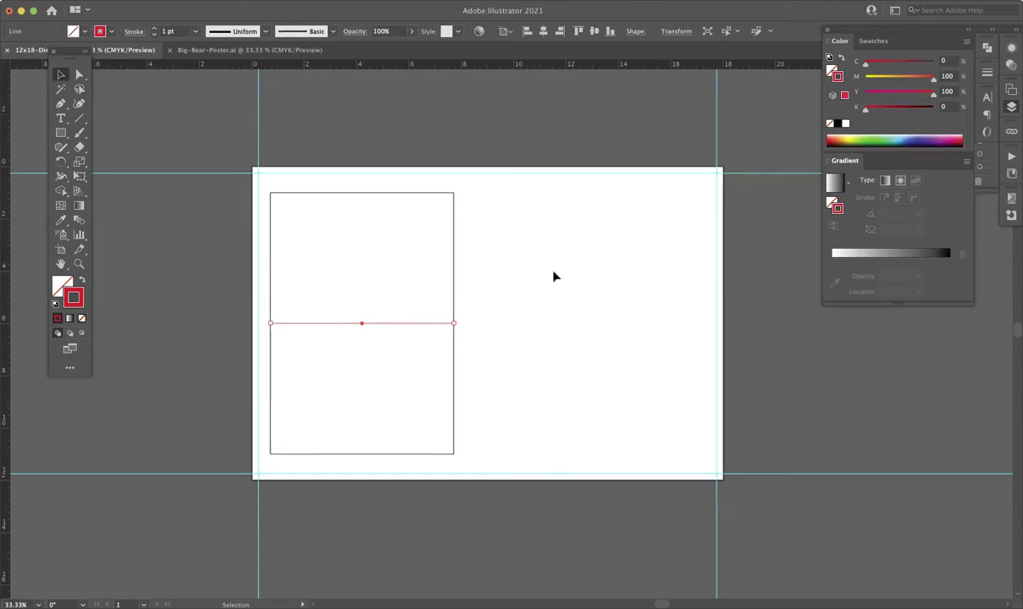
left_click(1010, 108)
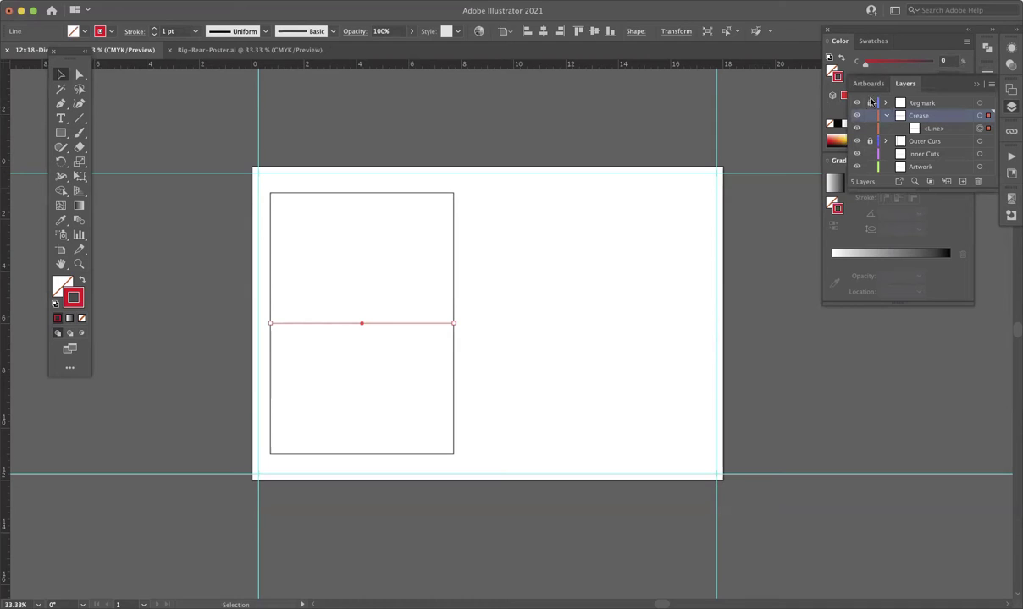
left_click(870, 115)
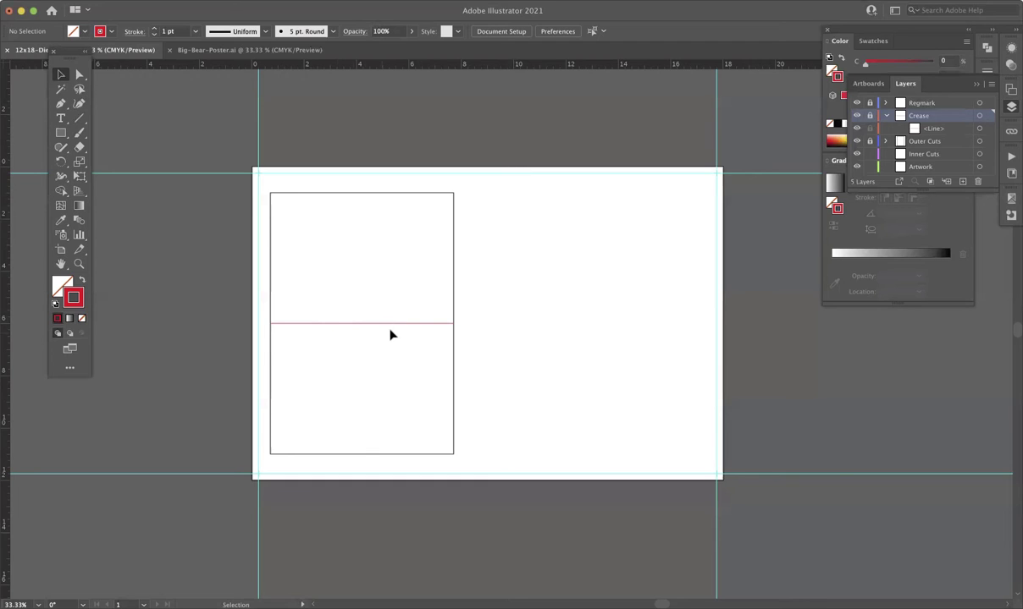
Step: Draw a vertical line about 4.4 in long across the crease on the Inner Cuts layer, with a black stroke
left_click(78, 118)
left_click_drag(365, 282, 364, 397)
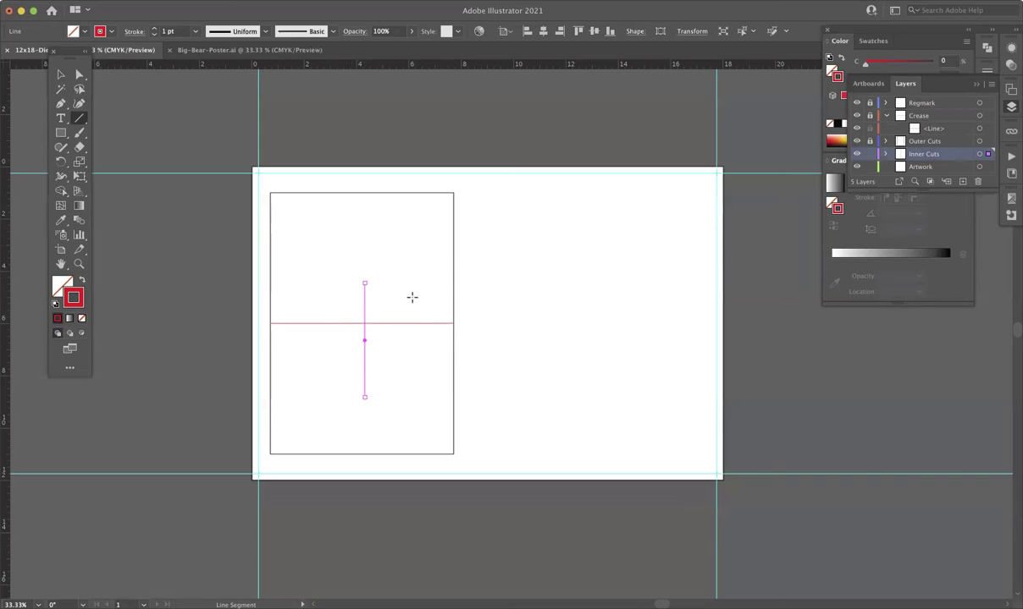
key("v")
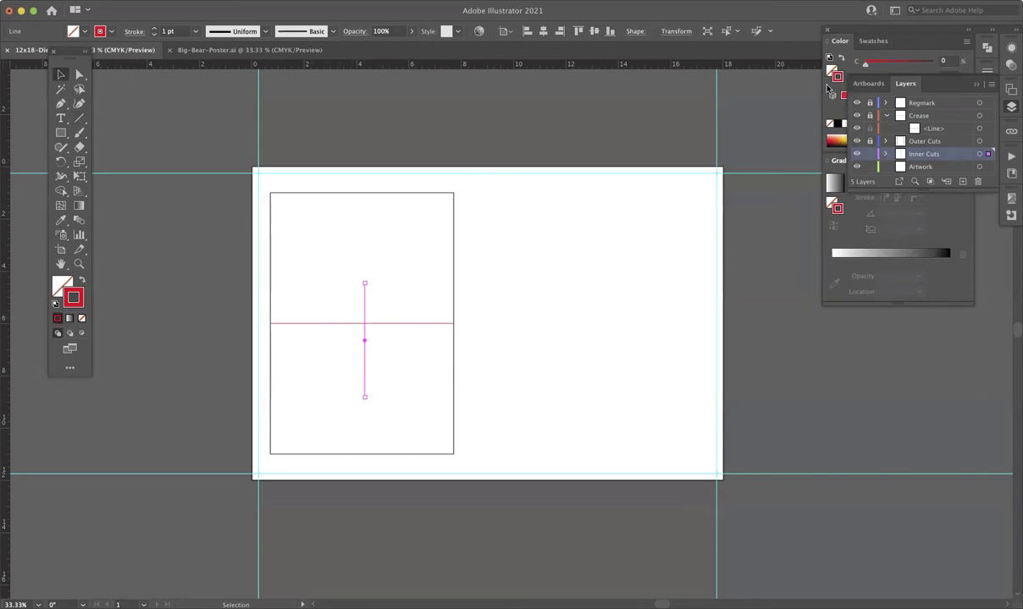
left_click(100, 32)
left_click(33, 53)
left_click(390, 291)
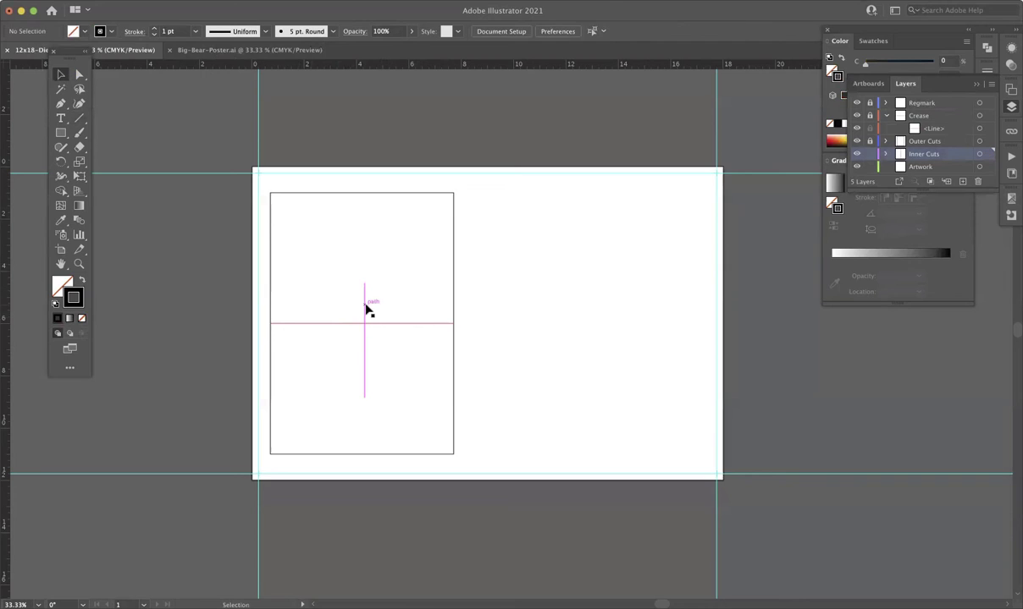
Step: Set the vertical inner cut line's height to 5 in
left_click(365, 304)
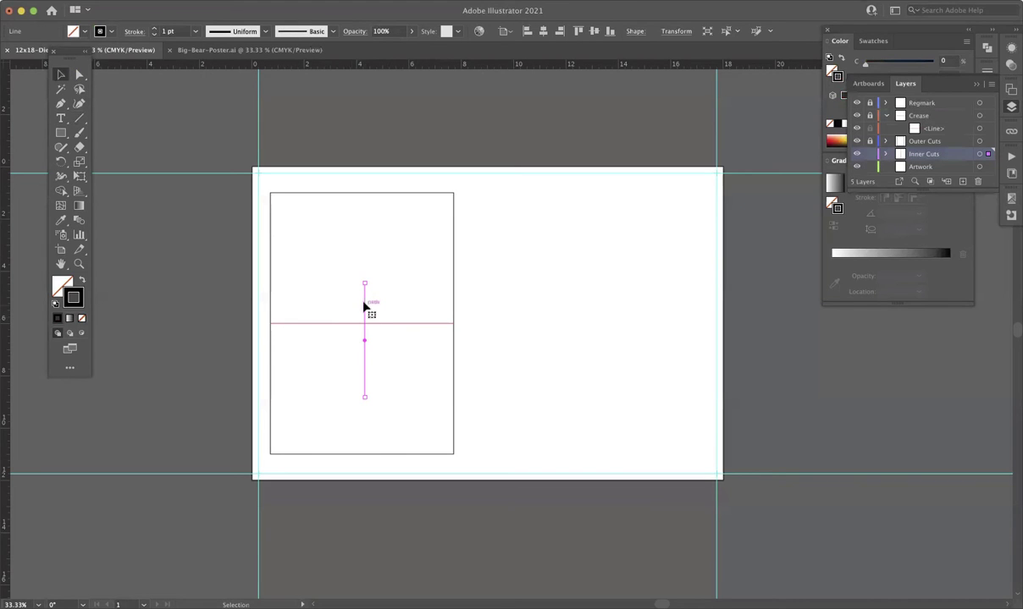
left_click(675, 31)
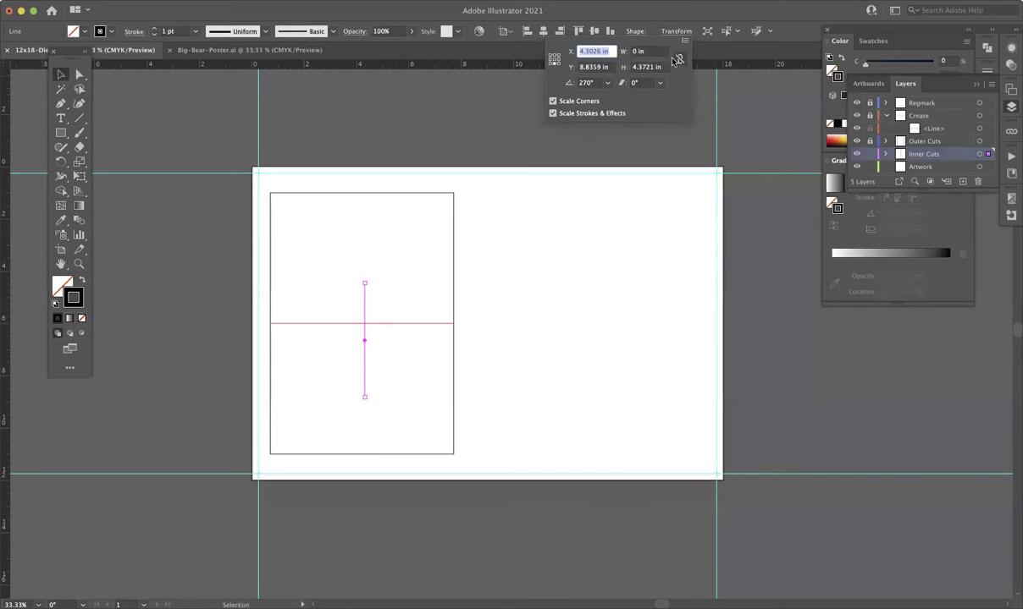
left_click(640, 67)
type("5")
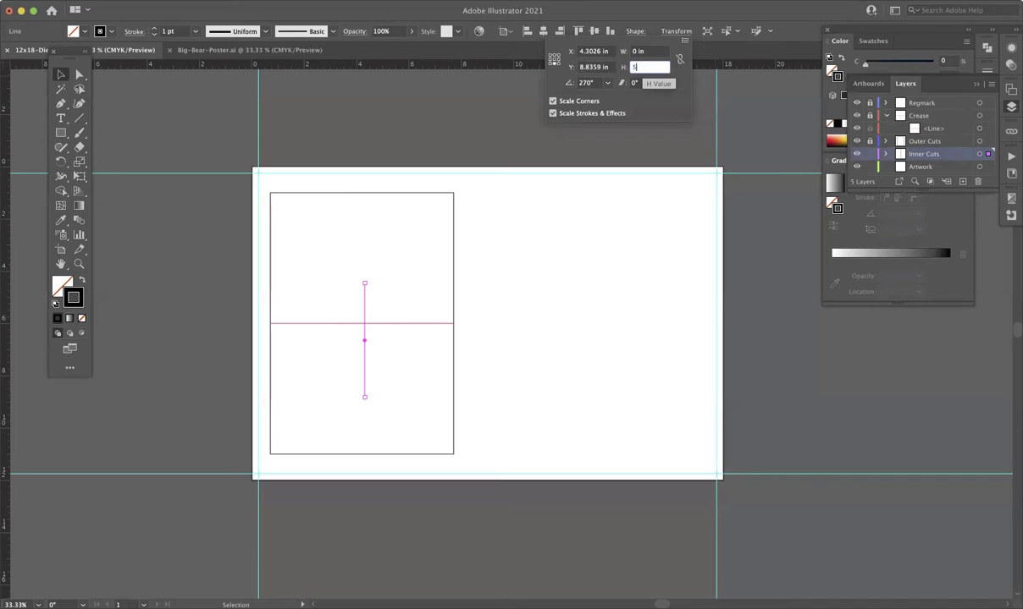
key("Return")
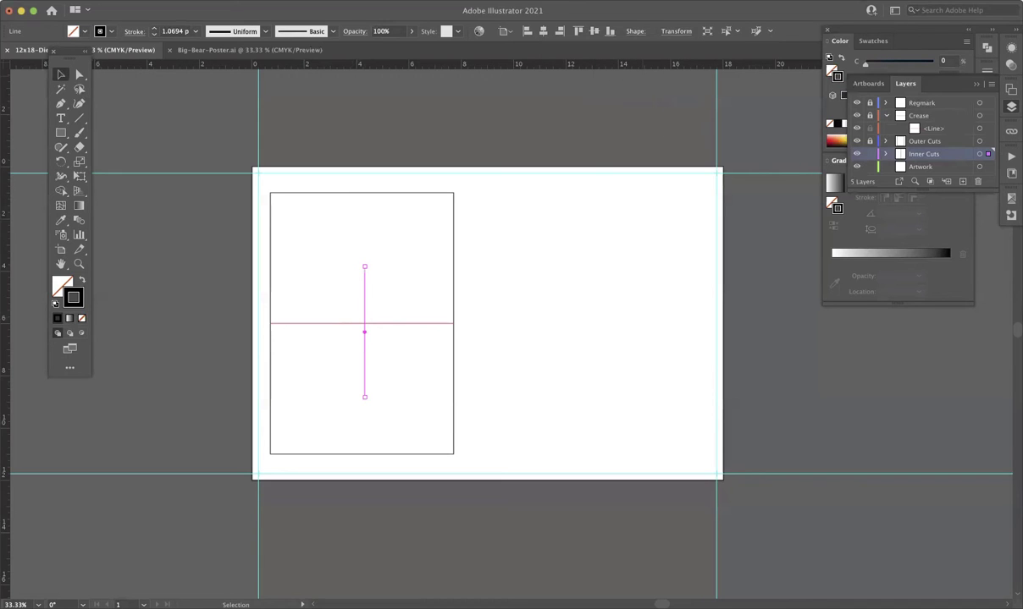
Step: Move the inner cut line to the right of the rectangle's centre, centred on the crease, and place a matching copy on the left
left_click_drag(365, 293, 400, 289)
left_click(503, 235)
left_click(575, 304)
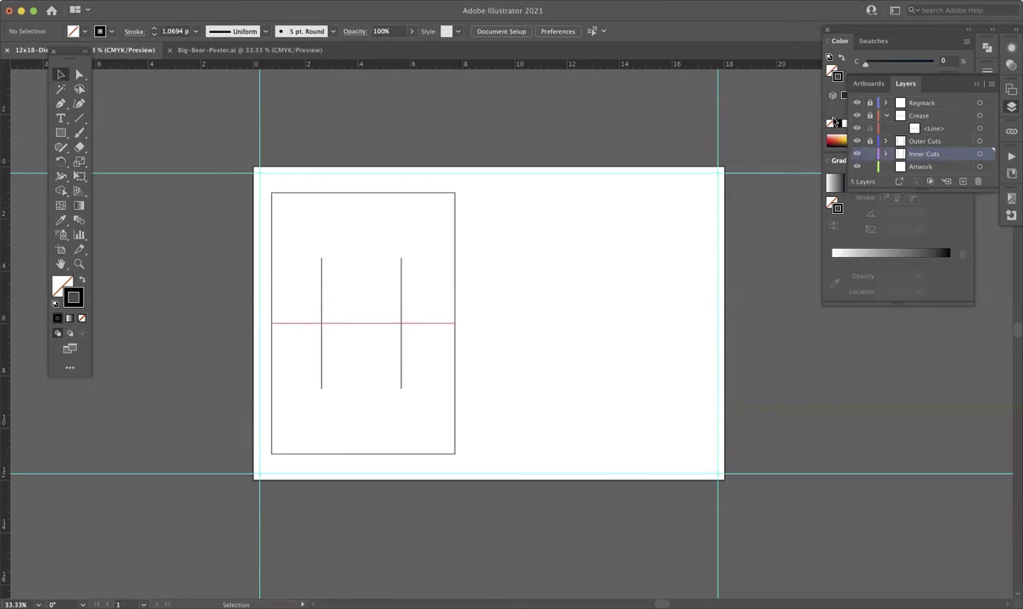
Step: Lock the Inner Cuts layer, unlock the Crease layer and pick up the red stroke from the existing crease line
left_click(881, 115)
left_click(869, 153)
left_click(869, 115)
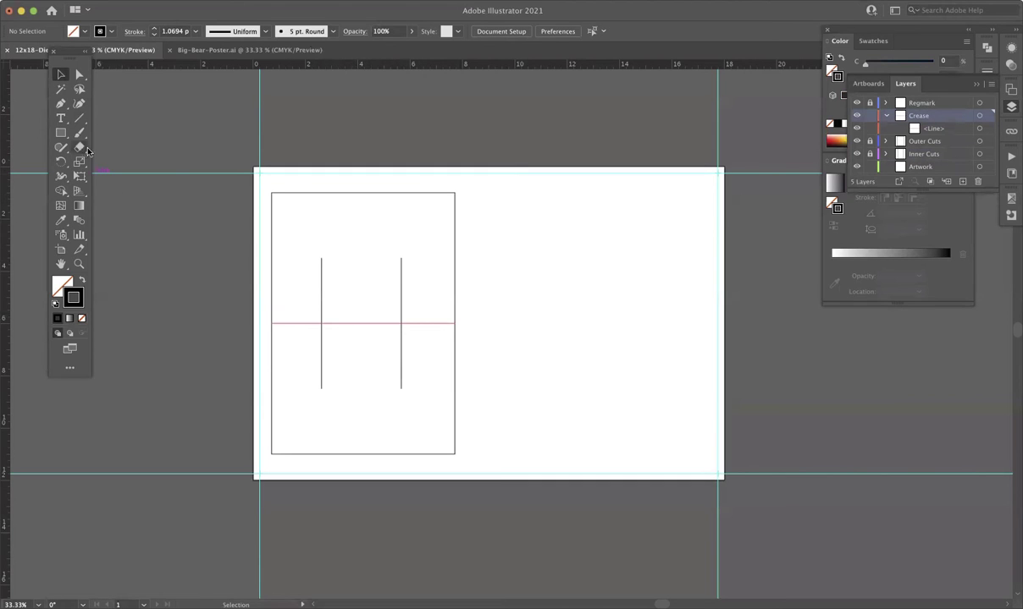
left_click(364, 323)
left_click(212, 281)
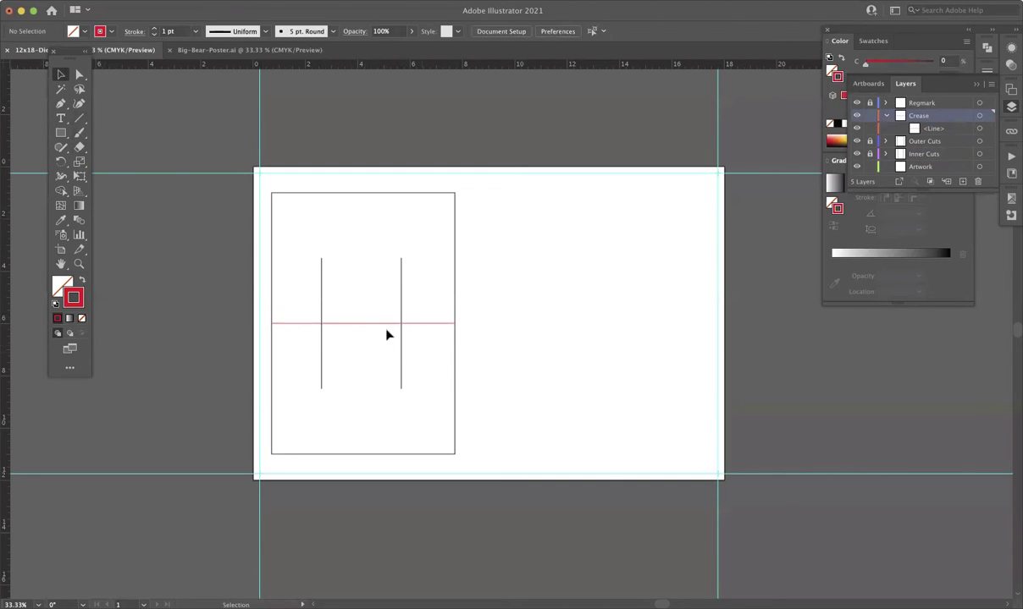
left_click(374, 322)
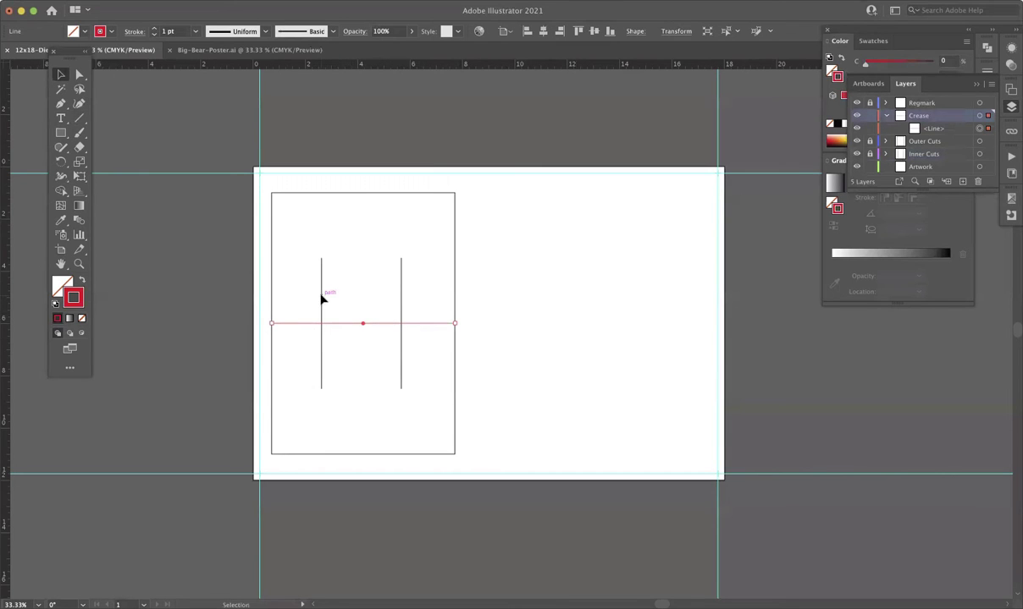
Step: Draw two horizontal red crease lines on the Crease layer, joining the upper and lower ends of the inner cuts
left_click(79, 118)
left_click_drag(319, 258, 401, 259)
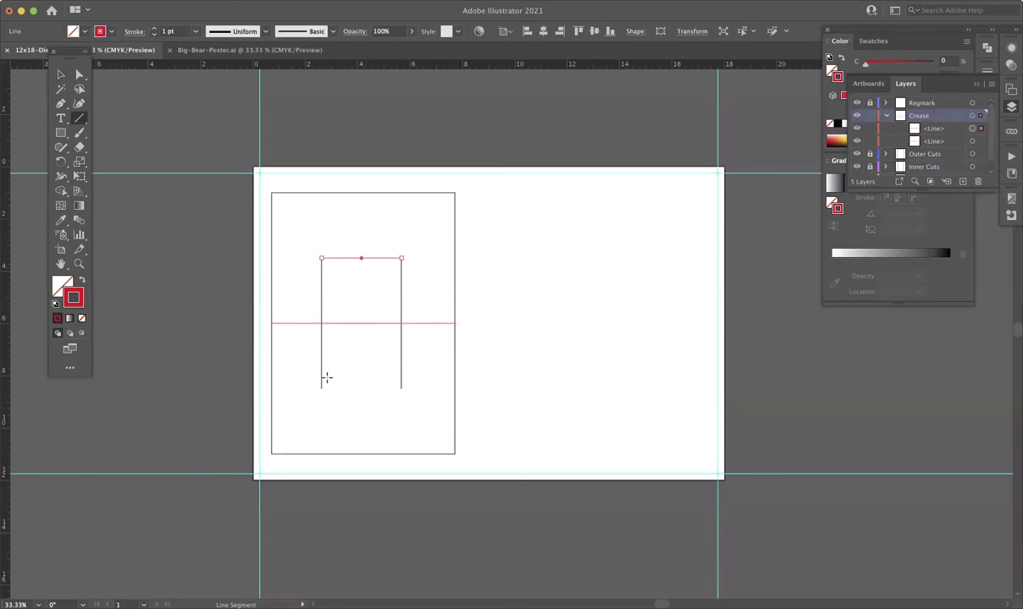
left_click_drag(321, 389, 403, 388)
key("super+shift+a")
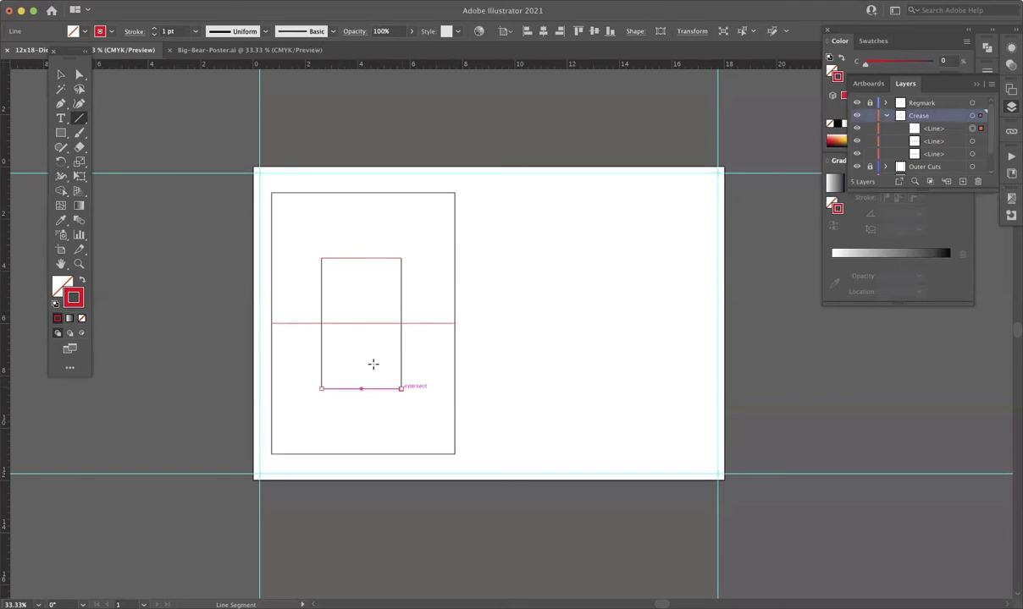
left_click(60, 74)
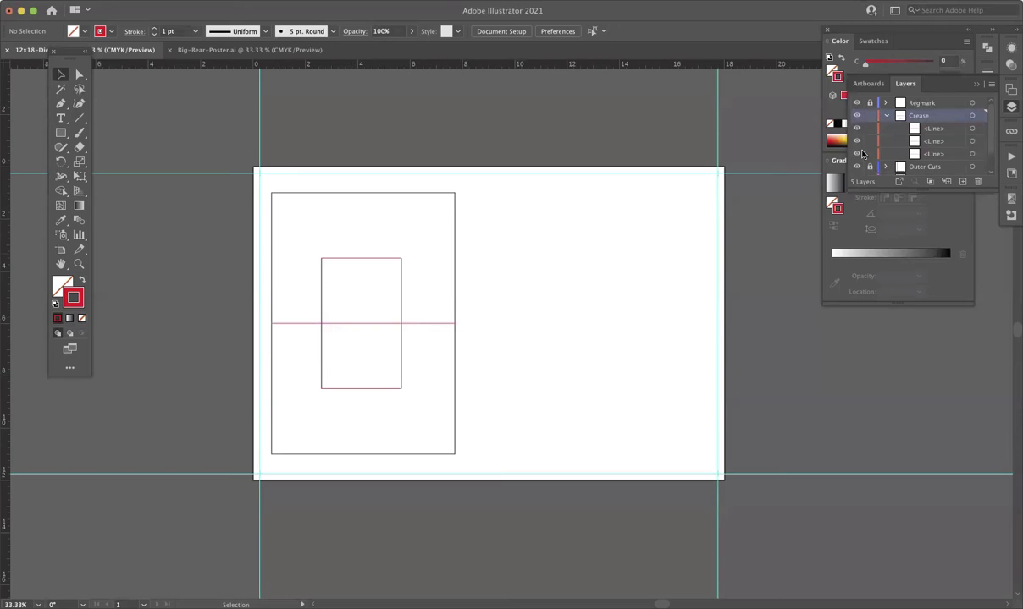
Step: Check the creases and inner cuts separately by hiding and showing the Crease layer and the Inner Cuts layer
scroll(857, 144, "down", 2)
scroll(857, 127, "up", 2)
left_click(857, 116)
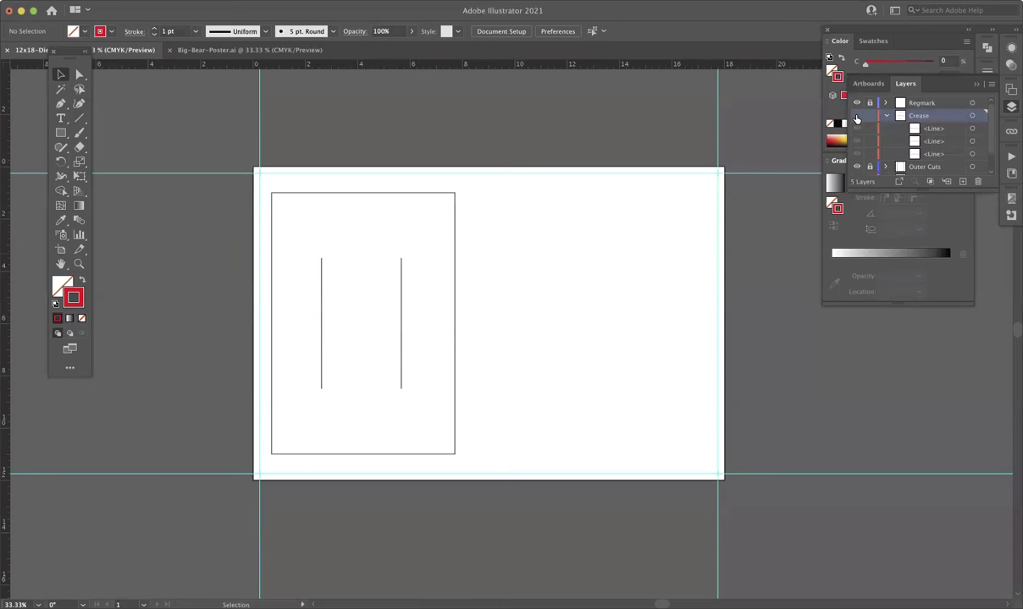
left_click(856, 116)
scroll(853, 133, "down", 2)
scroll(859, 135, "up", 2)
scroll(865, 140, "down", 1)
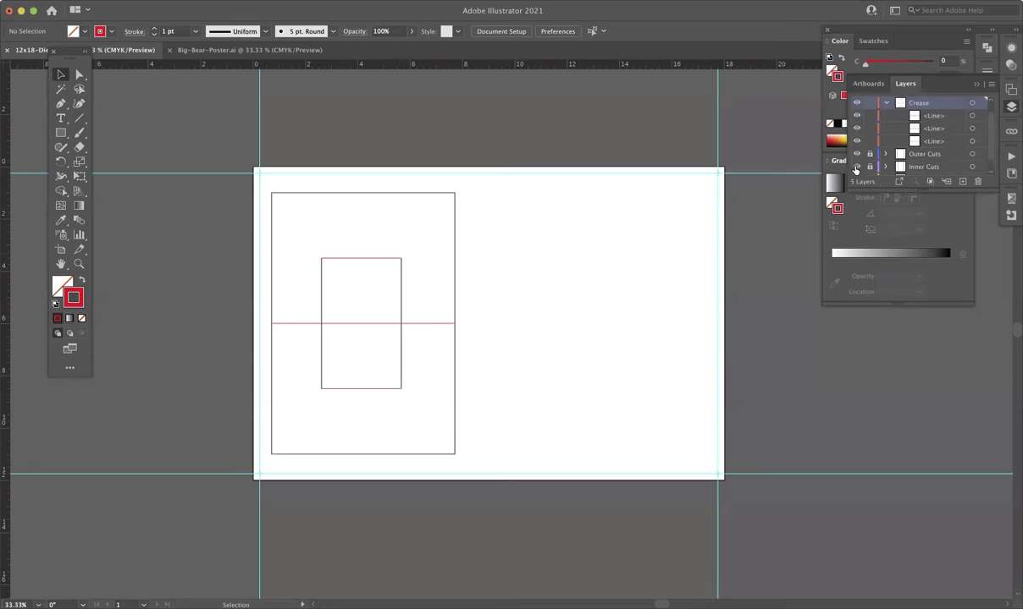
left_click(856, 168)
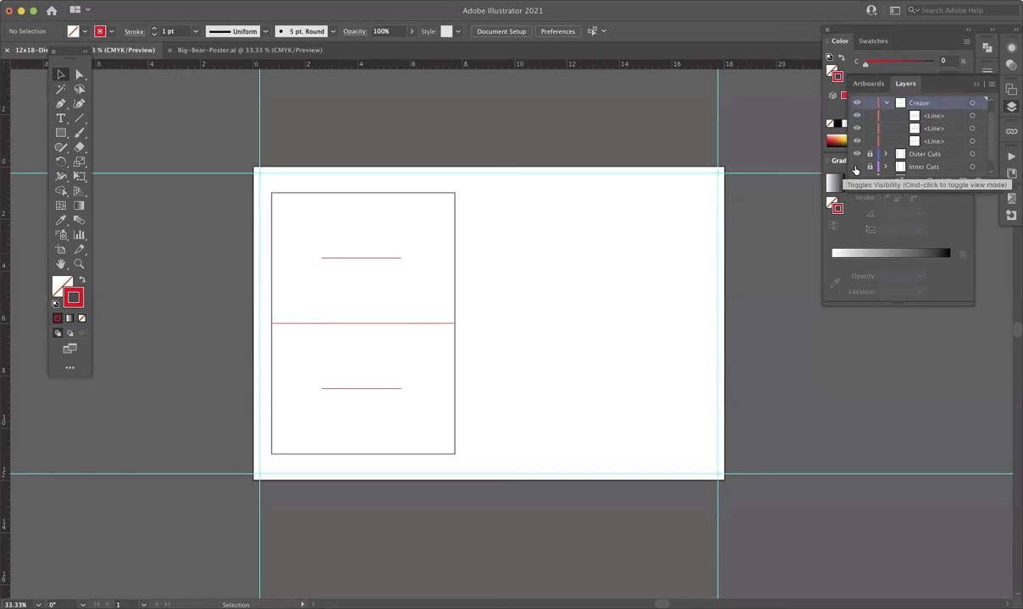
left_click(856, 168)
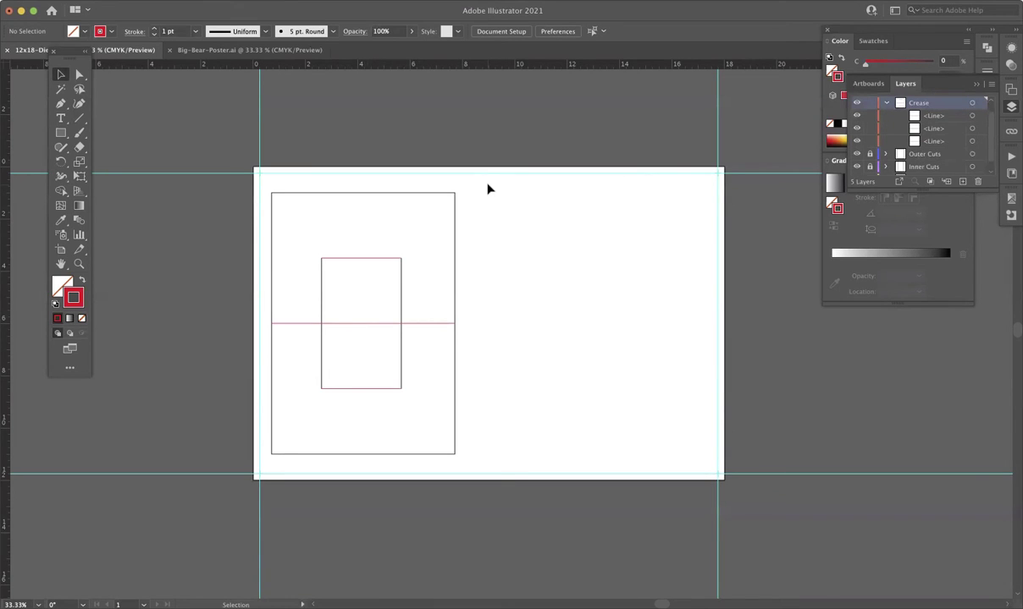
Step: Save the die-cut template as Big-Bear-Card.ai in Adobe Illustrator format in the PRNT 060F Digital Imaging folder
key("super")
key("super+shift+s")
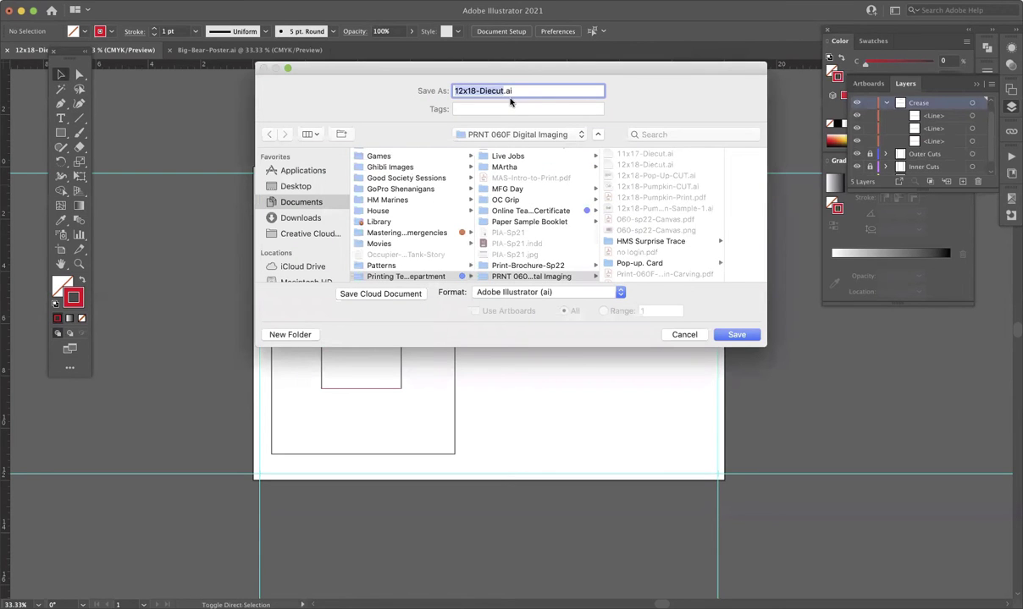
left_click(491, 90)
left_click_drag(506, 90, 376, 83)
type("Big-Bear")
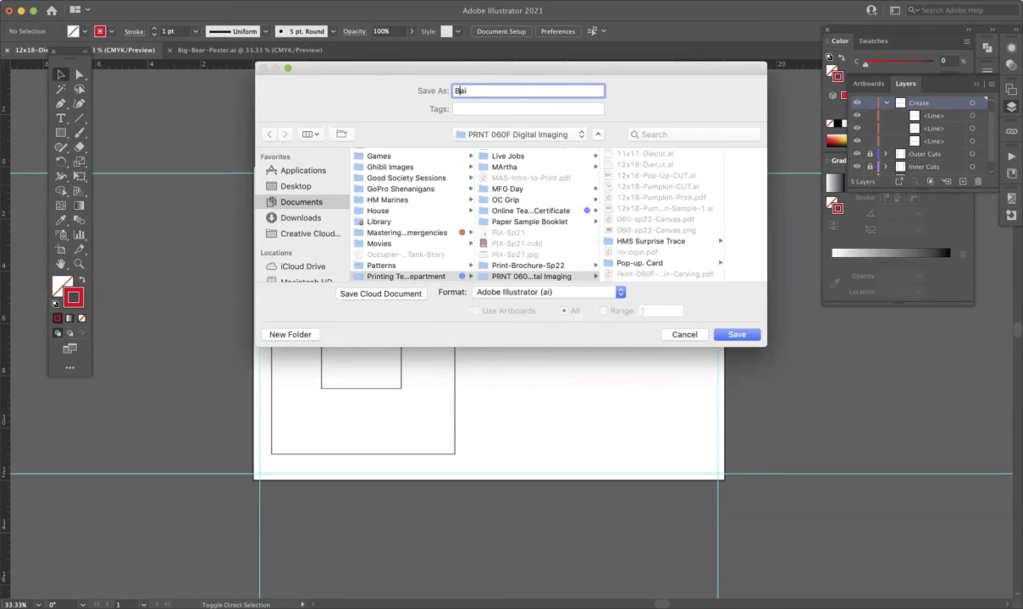
type("-Card")
key("Return")
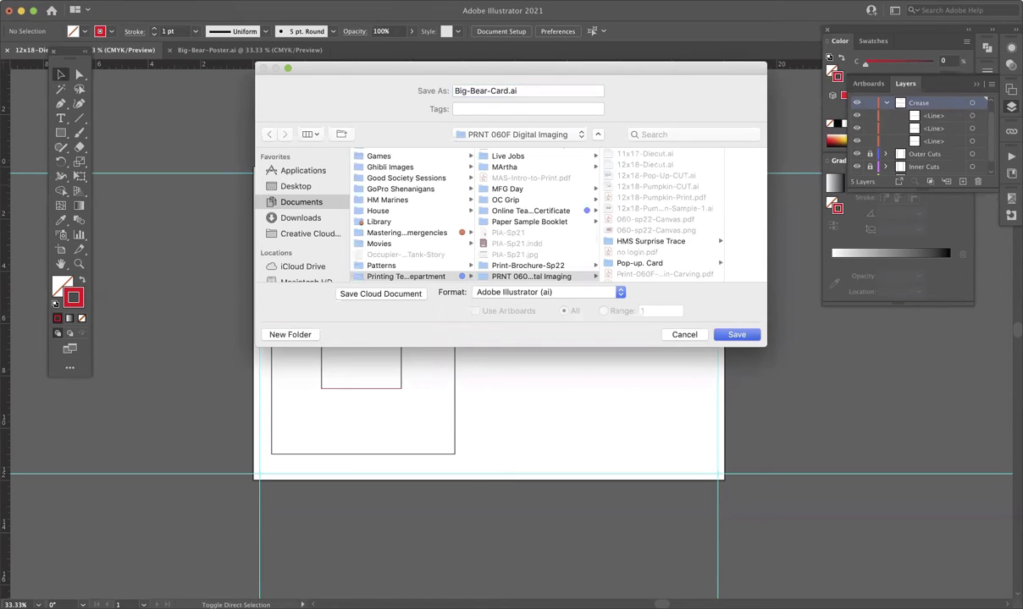
key("Return")
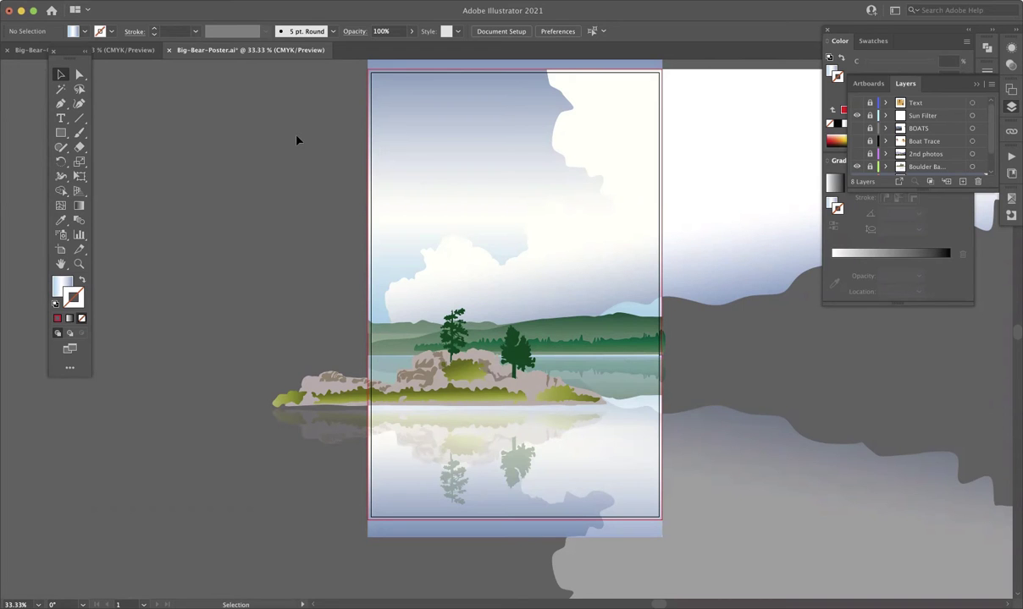
Step: Copy all the unlocked background artwork from Big-Bear-Poster.ai and return to the card document
left_click(461, 184)
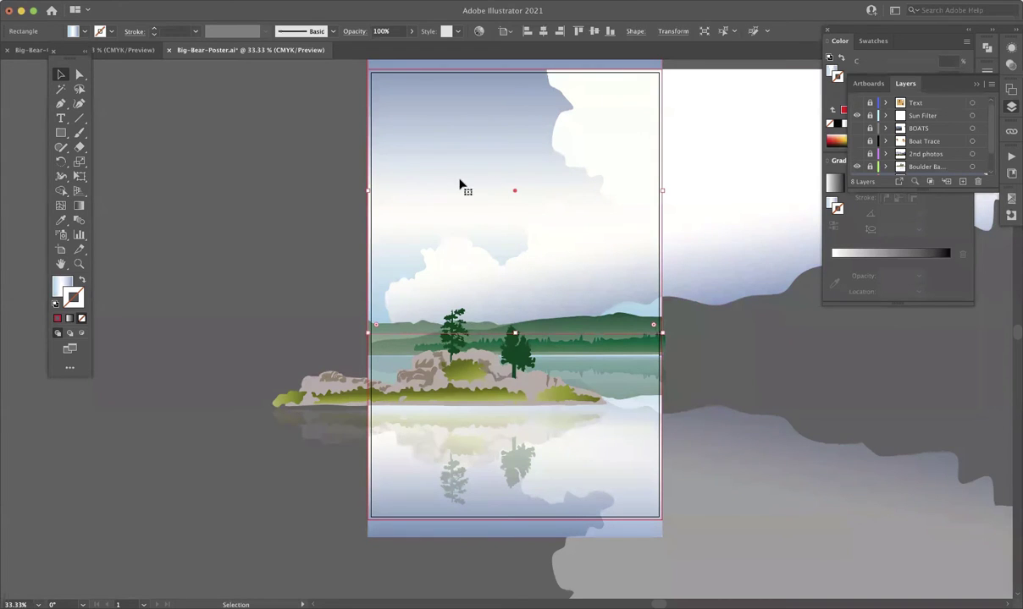
key("super+a")
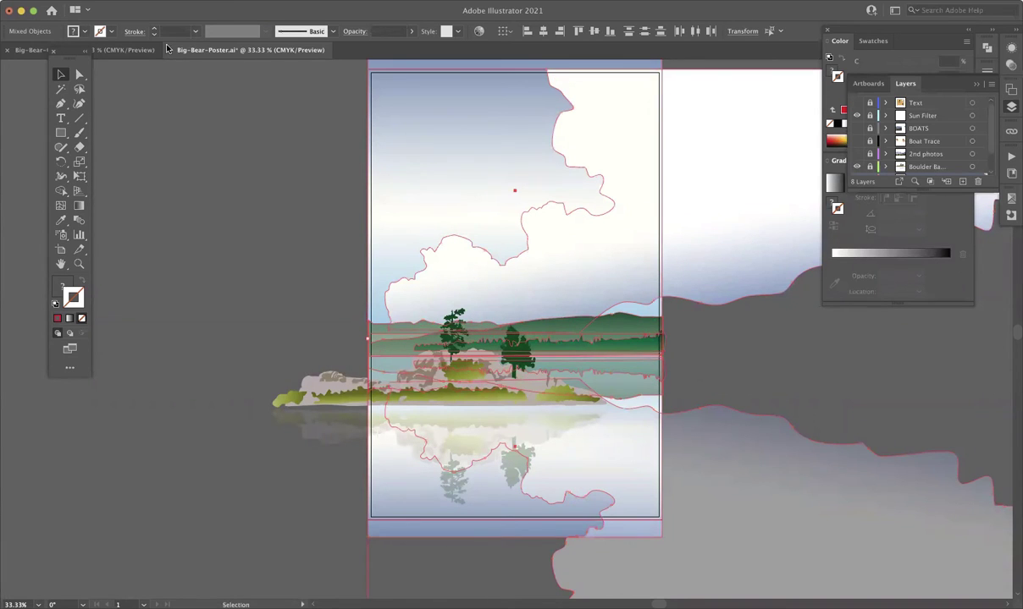
left_click(124, 51)
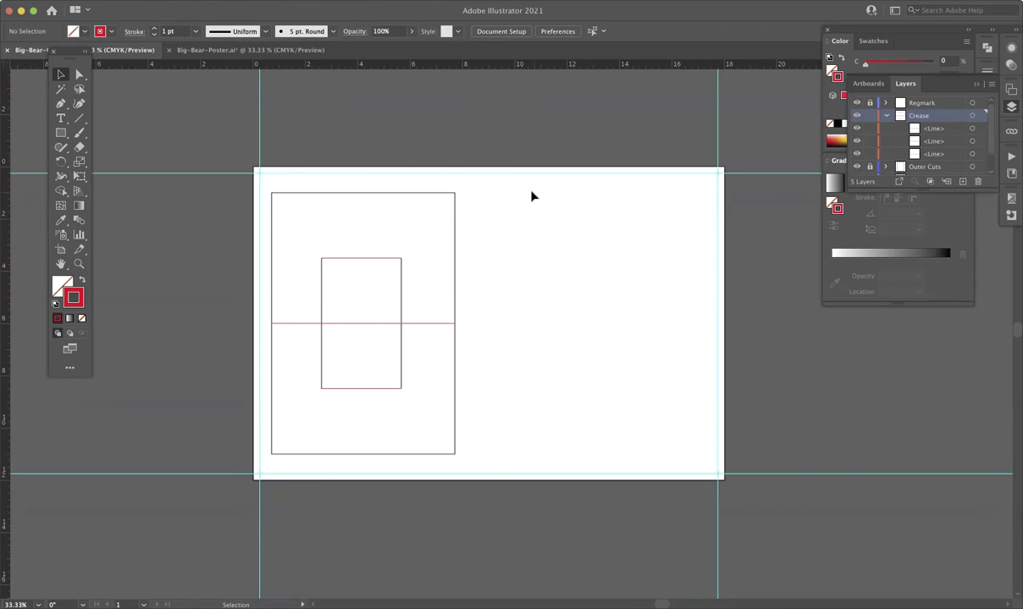
Step: Lock the Crease layer and paste the poster background onto the Artwork layer
left_click(886, 115)
left_click(929, 155)
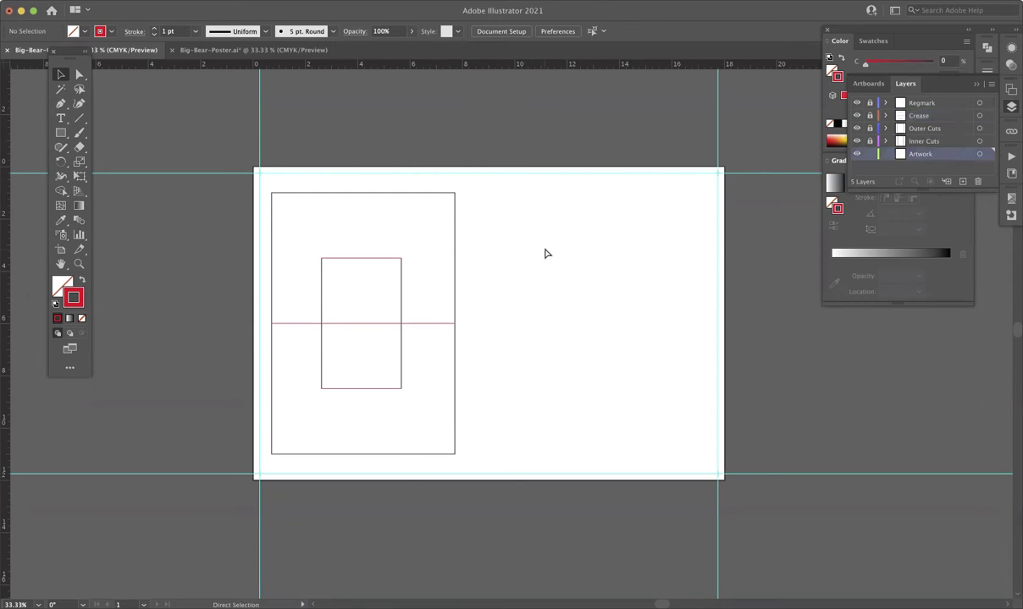
key("super+v")
scroll(546, 252, "down", 2)
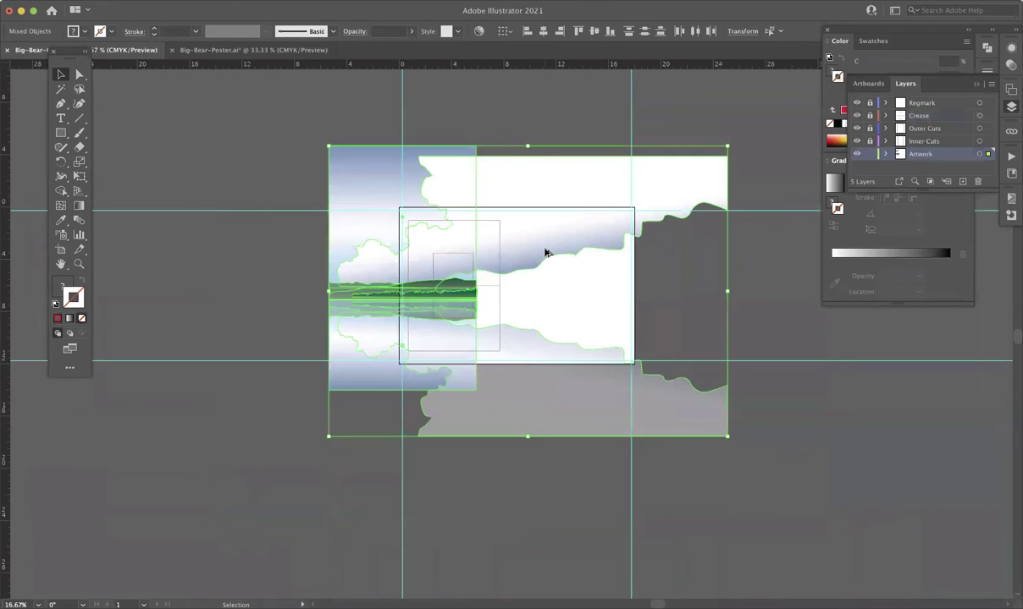
Step: Scale the pasted background down proportionally to about 15.8 in wide and move it against the sheet's left edge
left_click_drag(725, 291, 536, 291)
left_click_drag(382, 273, 422, 266)
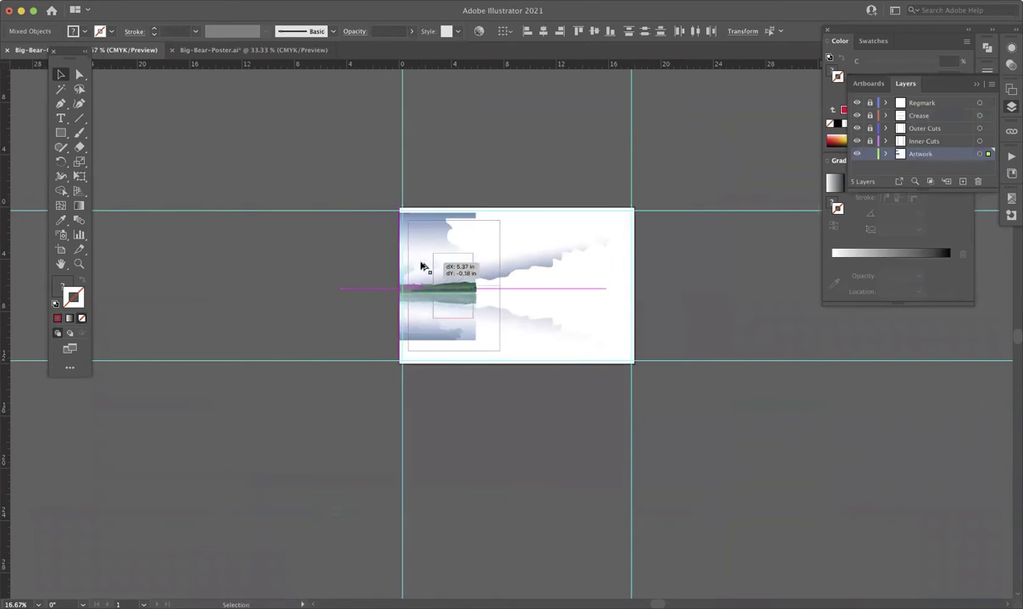
scroll(422, 267, "up", 2)
scroll(304, 219, "down", 3)
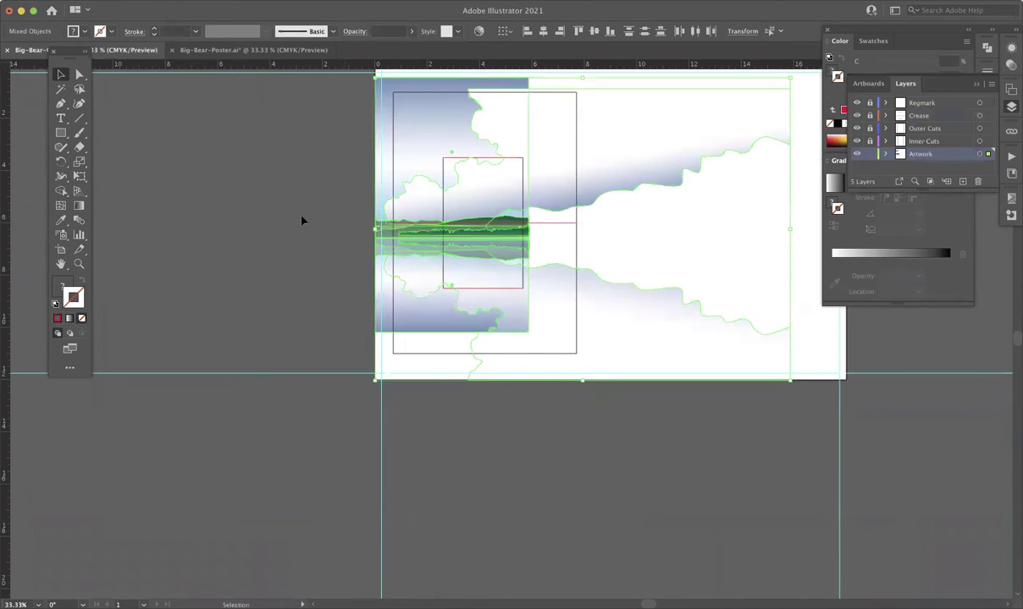
left_click(304, 220)
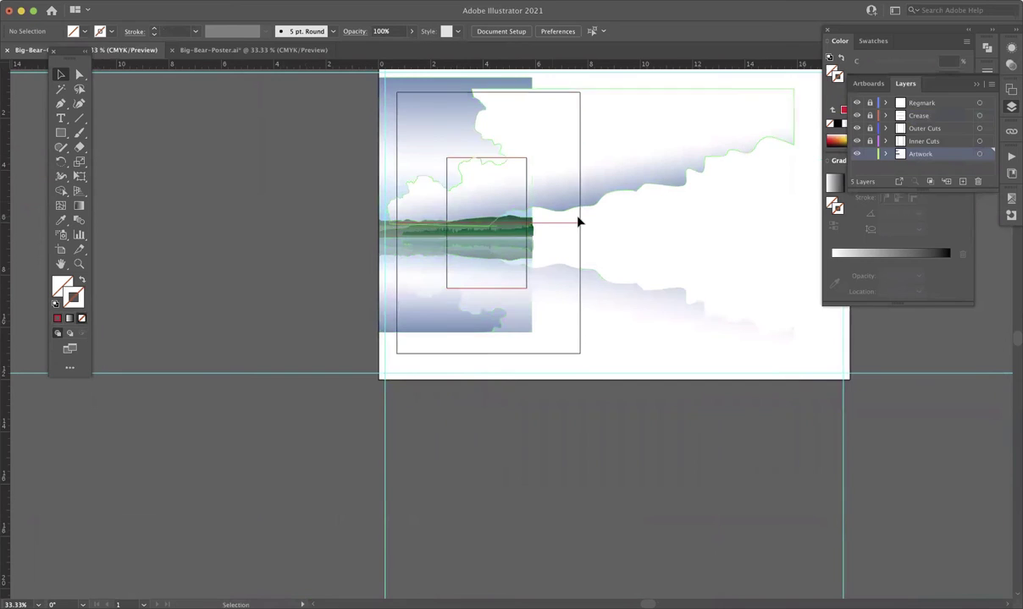
scroll(580, 219, "up", 1)
scroll(580, 219, "down", 1)
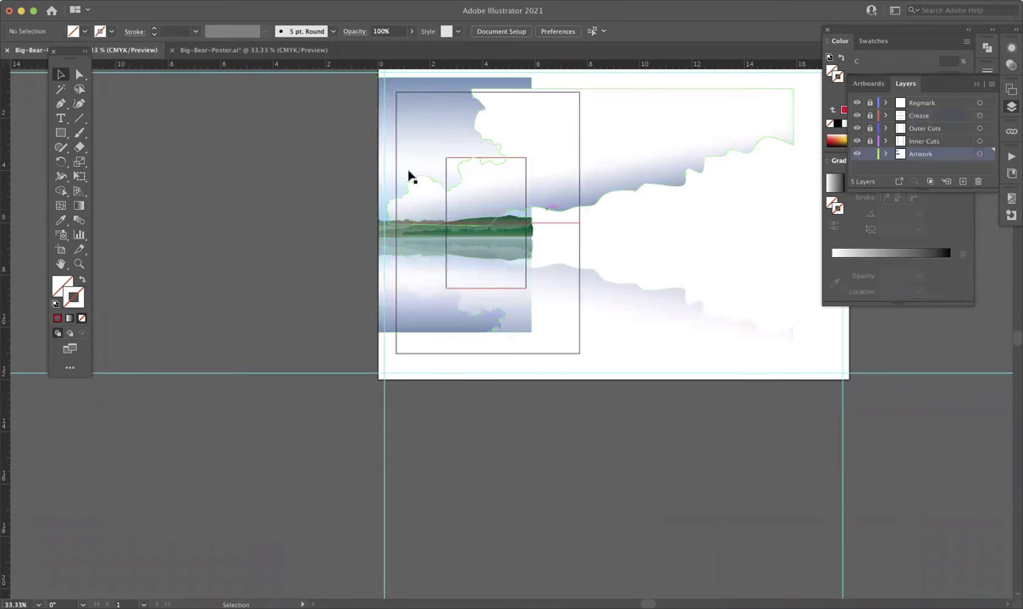
Step: Align the background's left edge with the outer cut and its waterline with the central crease
mouse_move(618, 166)
left_mouse_down()
mouse_move(641, 180)
mouse_move(632, 170)
mouse_move(649, 147)
mouse_move(635, 155)
left_mouse_up()
scroll(515, 224, "up", 2)
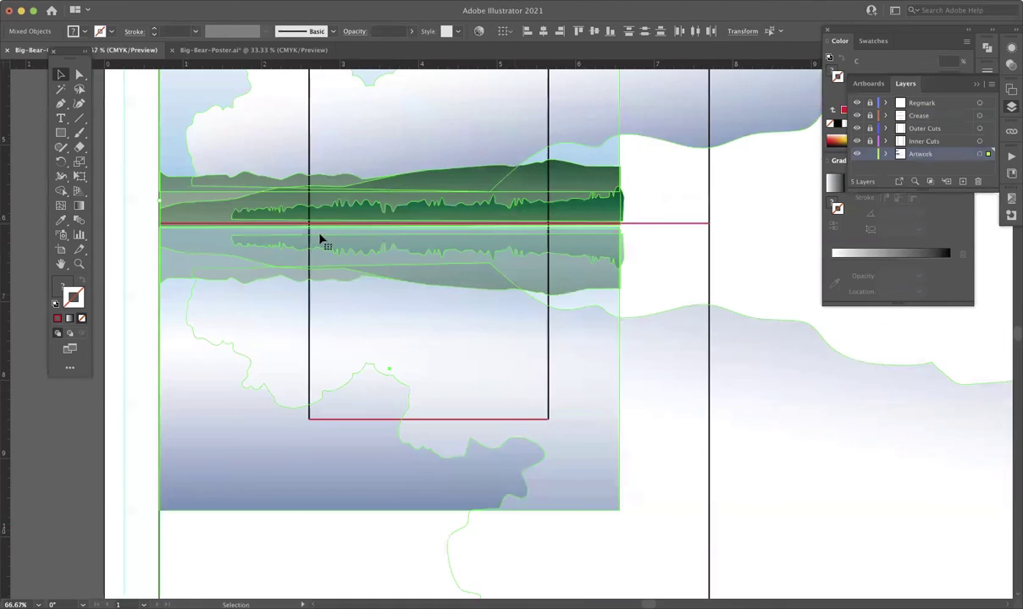
scroll(335, 237, "up", 1)
scroll(354, 237, "down", 3)
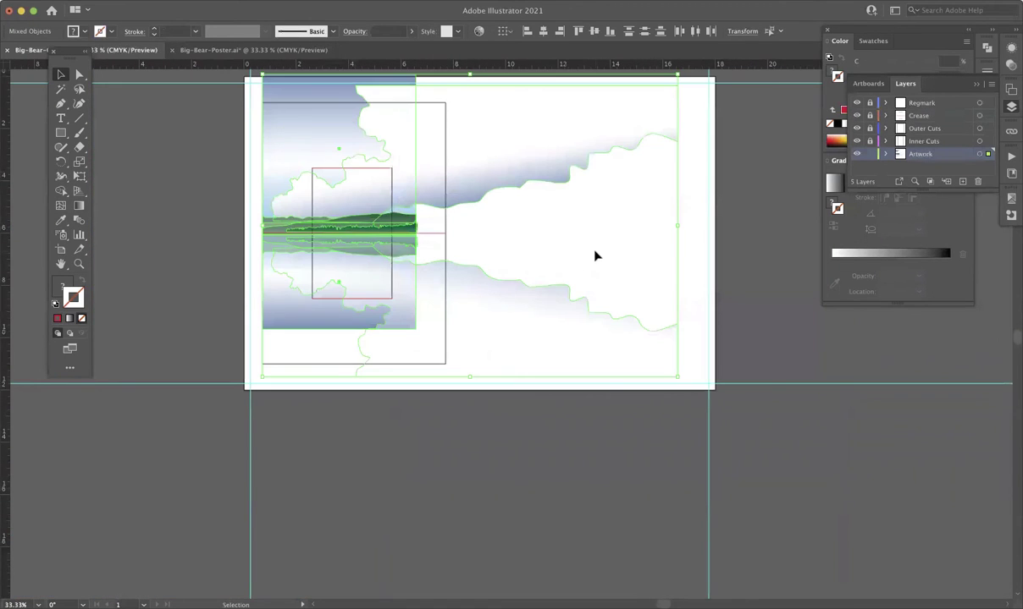
left_click(597, 258)
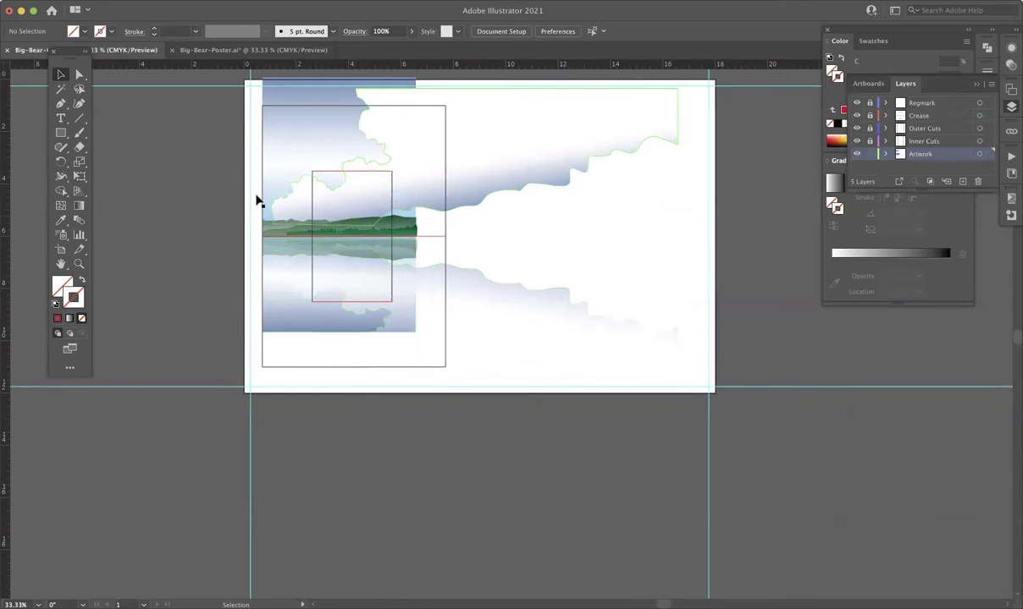
Step: Enlarge the whole background to about 21 in wide so it spans the outer cut's width, keeping the waterline on the crease
key("super+a")
left_click_drag(677, 227, 808, 240)
left_click_drag(578, 177, 570, 174)
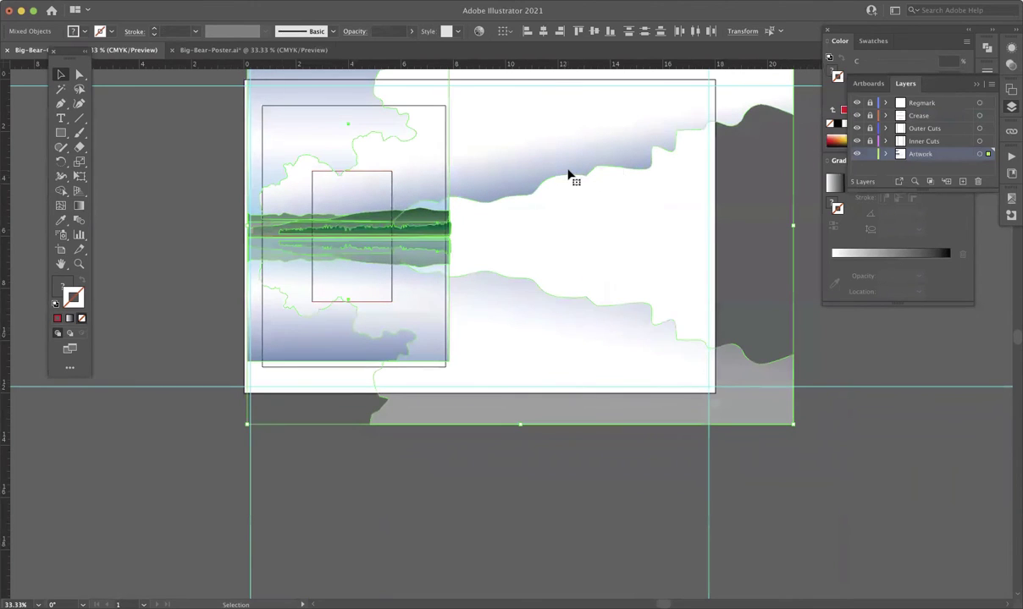
Step: Extend the lower water gradient rectangle downward slightly past the outer cut's lower edge
left_click(215, 375)
left_click(304, 359)
mouse_move(349, 371)
left_mouse_down()
mouse_move(349, 361)
mouse_move(349, 369)
left_mouse_up()
left_click(194, 278)
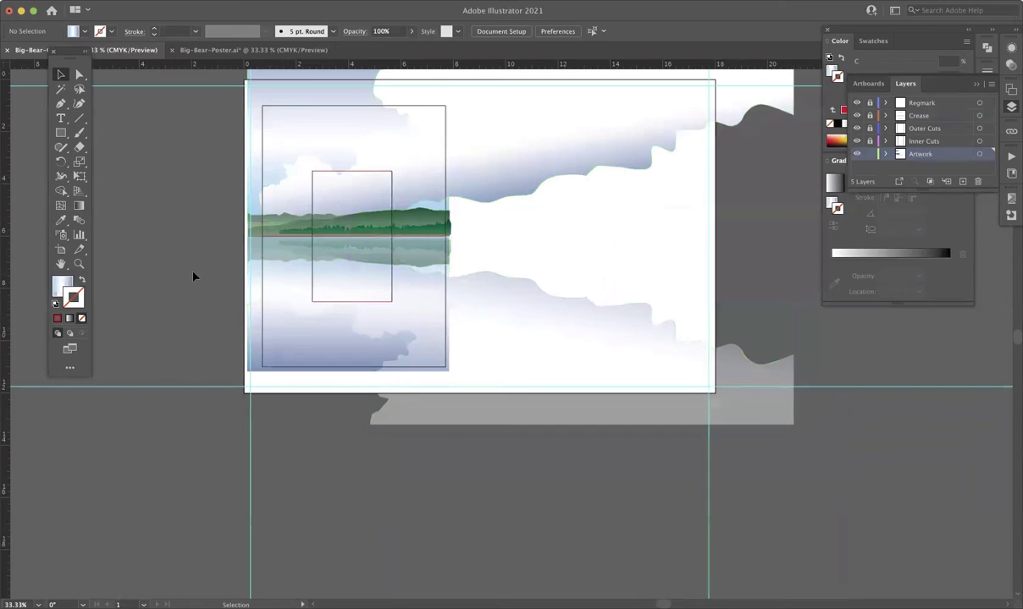
Step: Draw a rectangle 7.25 in wide and about 10.25 in tall and centre it over the outer cut
key("m")
left_click(354, 234)
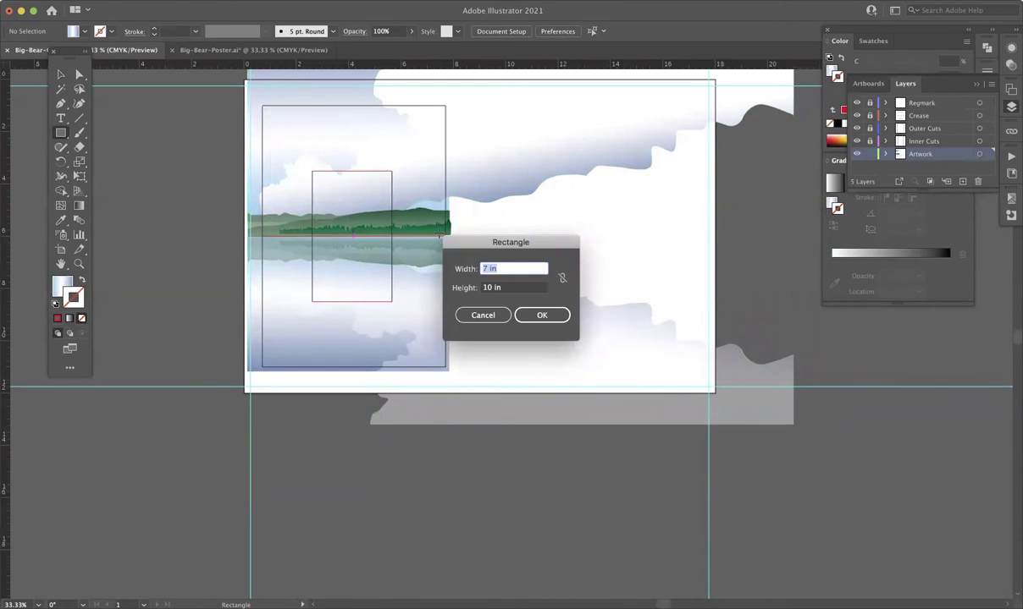
type("7.25")
key("Tab")
type("9.75")
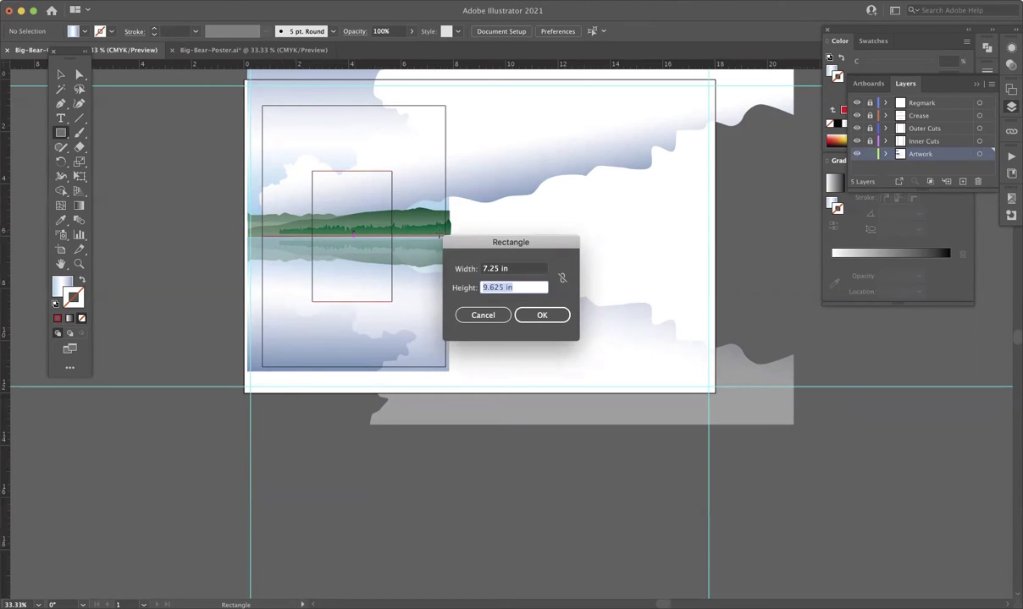
key("Up")
key("Up")
key("Return")
key("v")
left_click_drag(516, 308, 422, 187)
Step: Make a clipping mask from the new rectangle and all the background artwork
left_click_drag(186, 132, 381, 178)
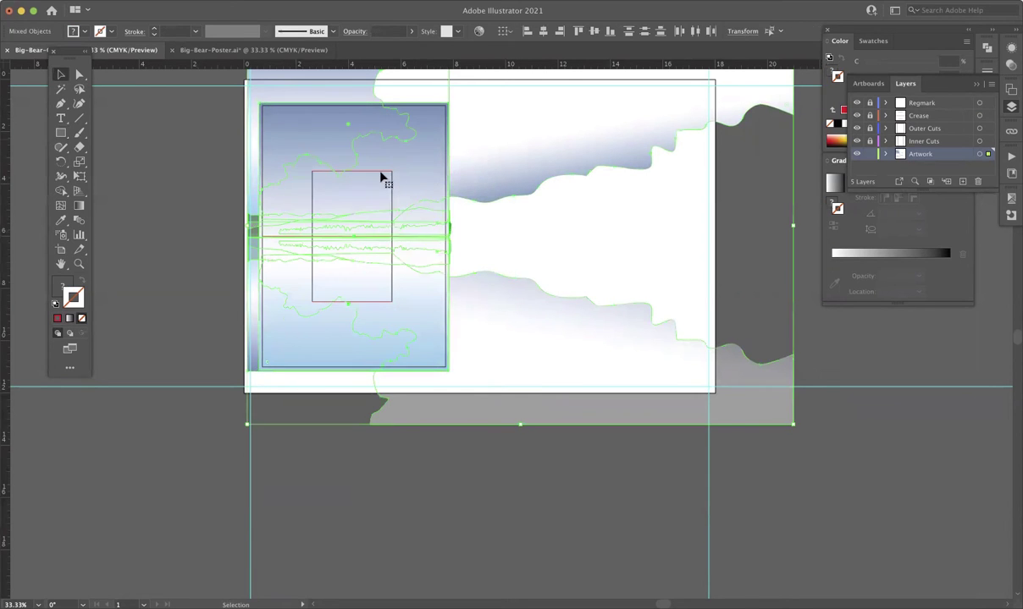
right_click(381, 178)
left_click(474, 284)
left_click(215, 165)
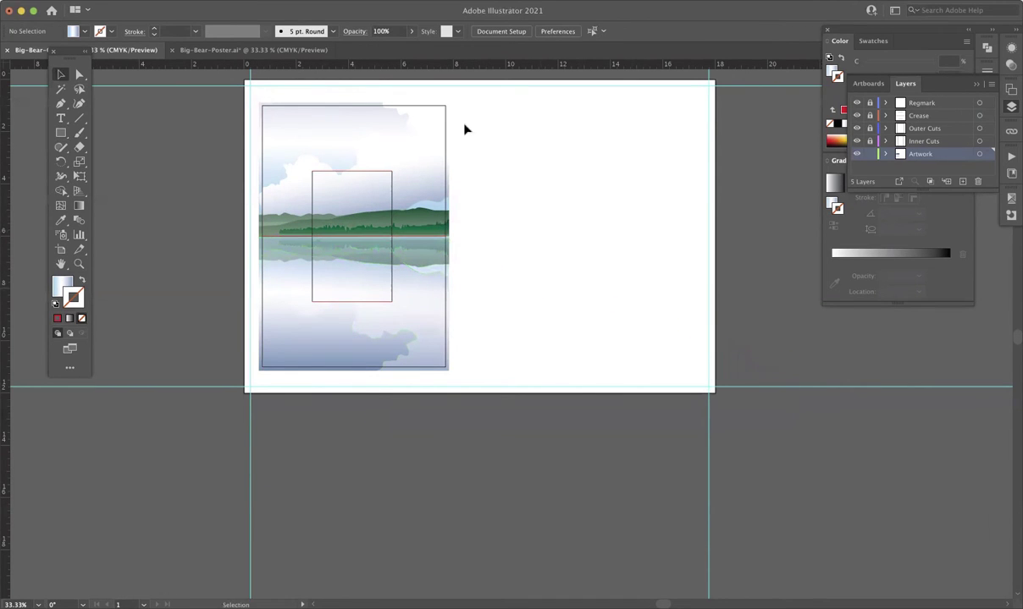
Step: In the Big-Bear-Poster document, unlock the boulder layer and copy the island group with its two trees
left_click(219, 52)
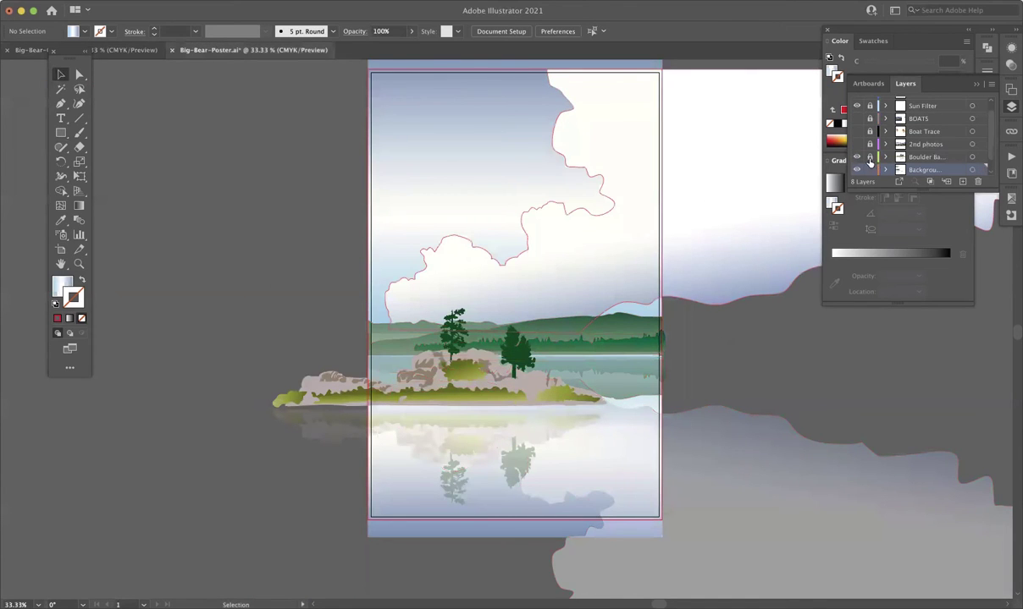
left_click(901, 157)
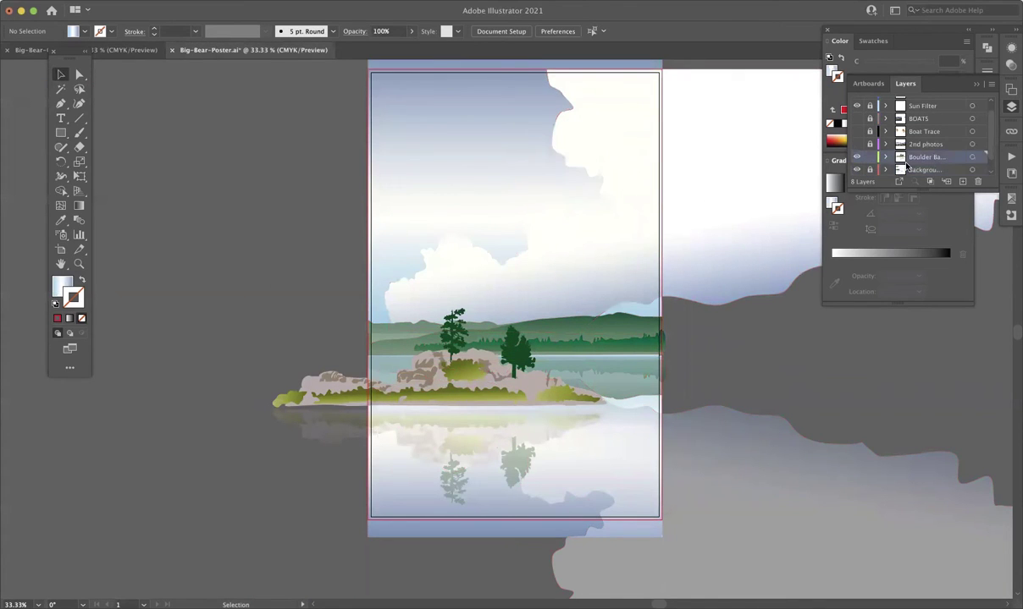
left_click(492, 383)
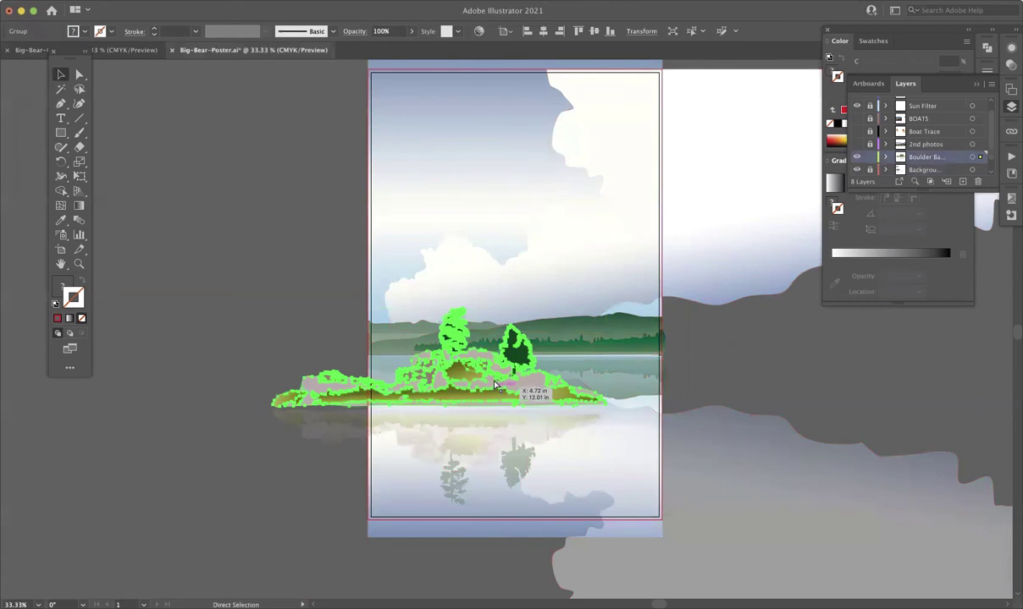
key("v")
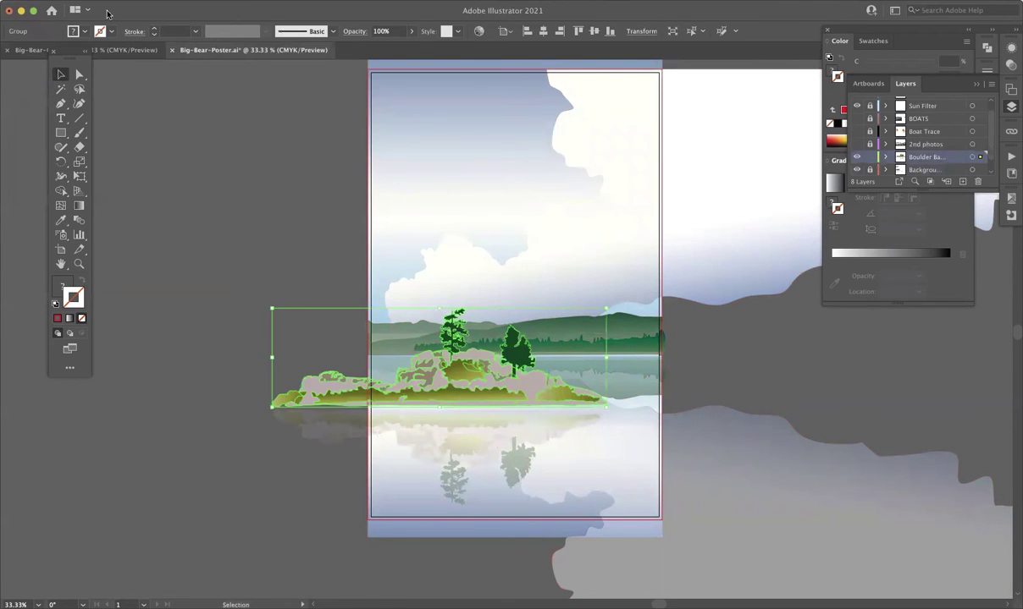
Step: Paste the island group into the card document's Artwork layer and place its base on the pop-up box's lower crease
left_click(119, 50)
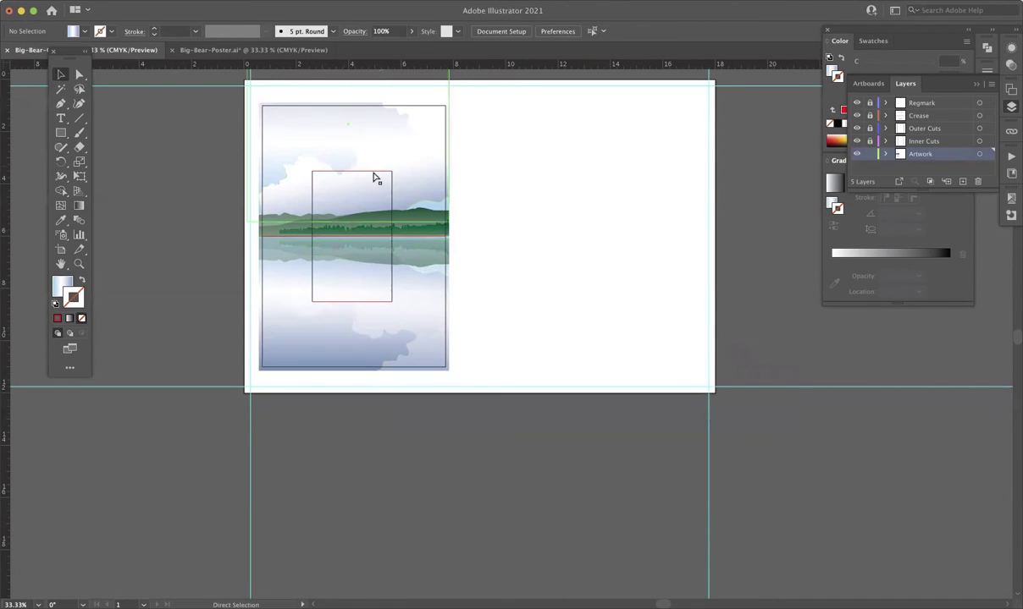
key("ctrl+v")
left_click_drag(609, 374, 423, 295)
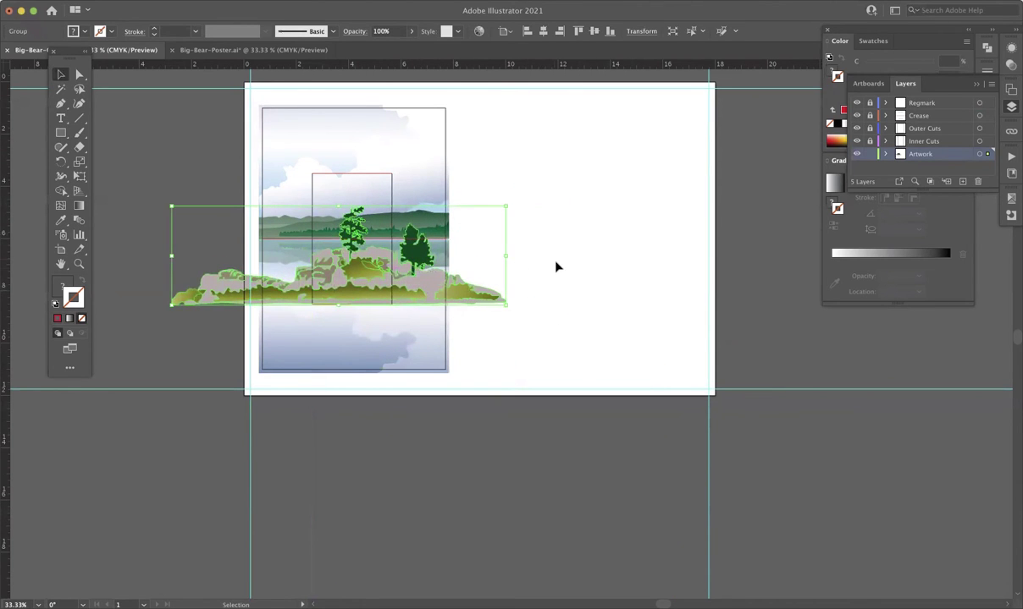
Step: Scale the island down proportionally with its base fixed until slightly wider than the background, and shift it to span the card
scroll(562, 268, "up", 2)
scroll(561, 266, "down", 1)
key("space")
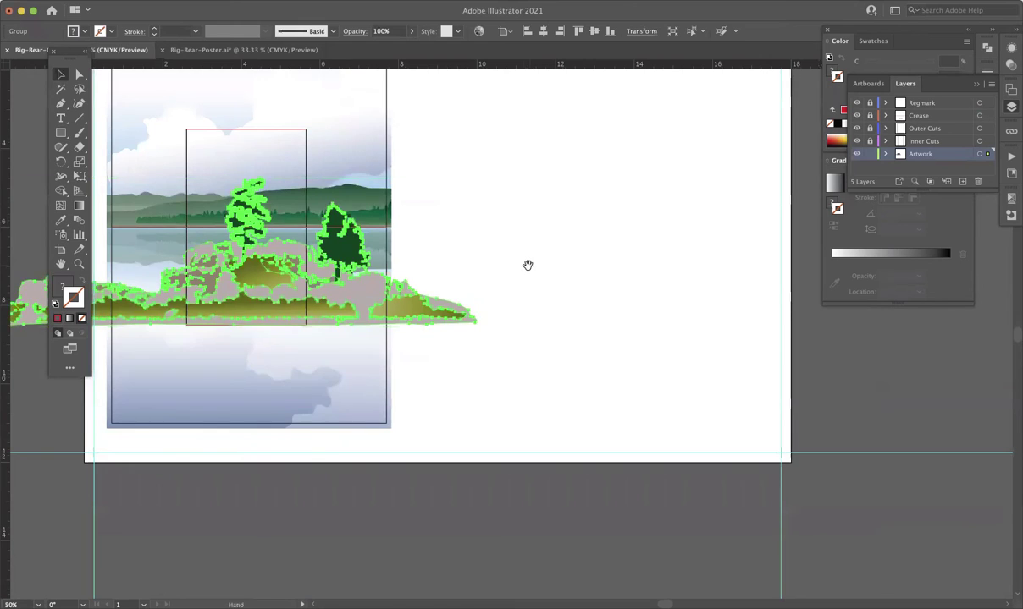
left_click_drag(523, 265, 674, 272)
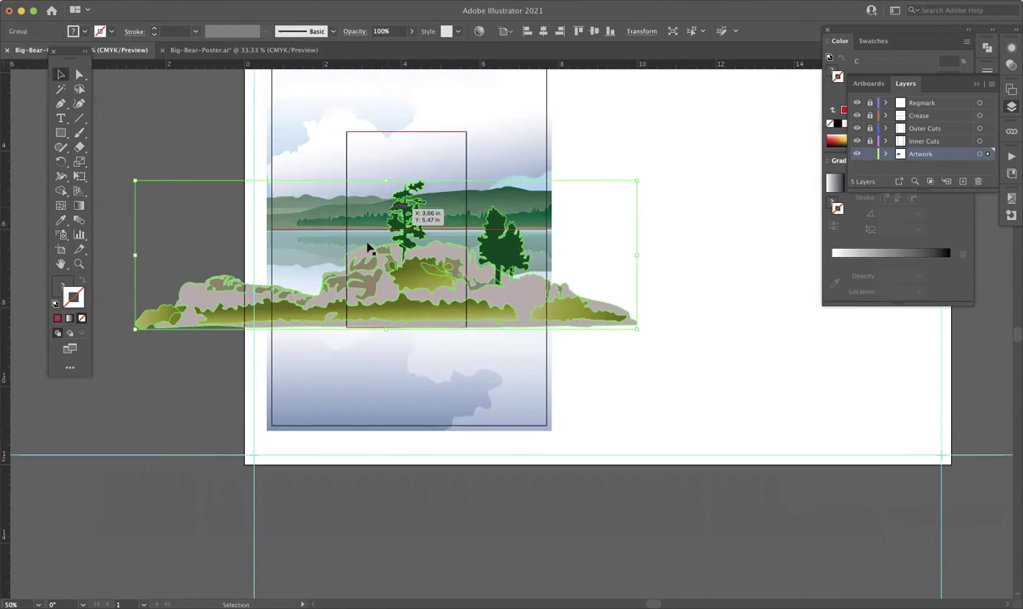
scroll(393, 171, "left", 1)
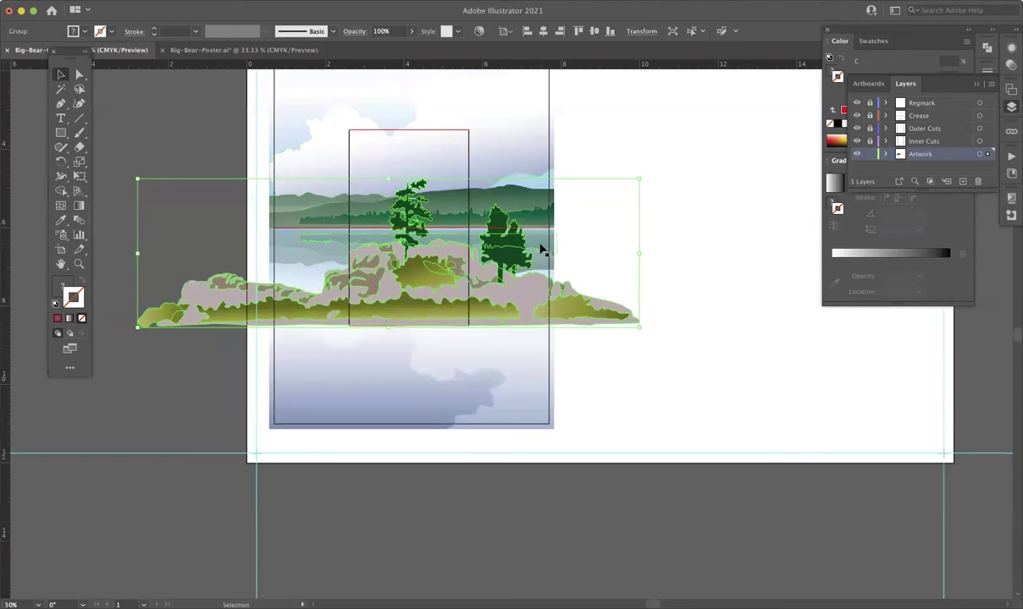
left_click_drag(604, 370, 626, 334)
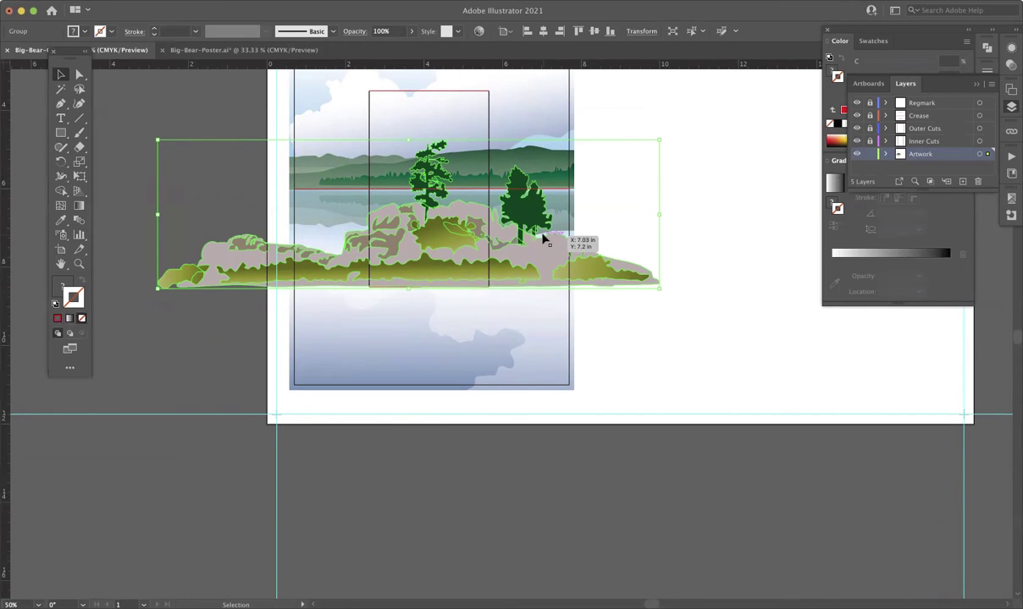
left_click_drag(409, 141, 416, 190)
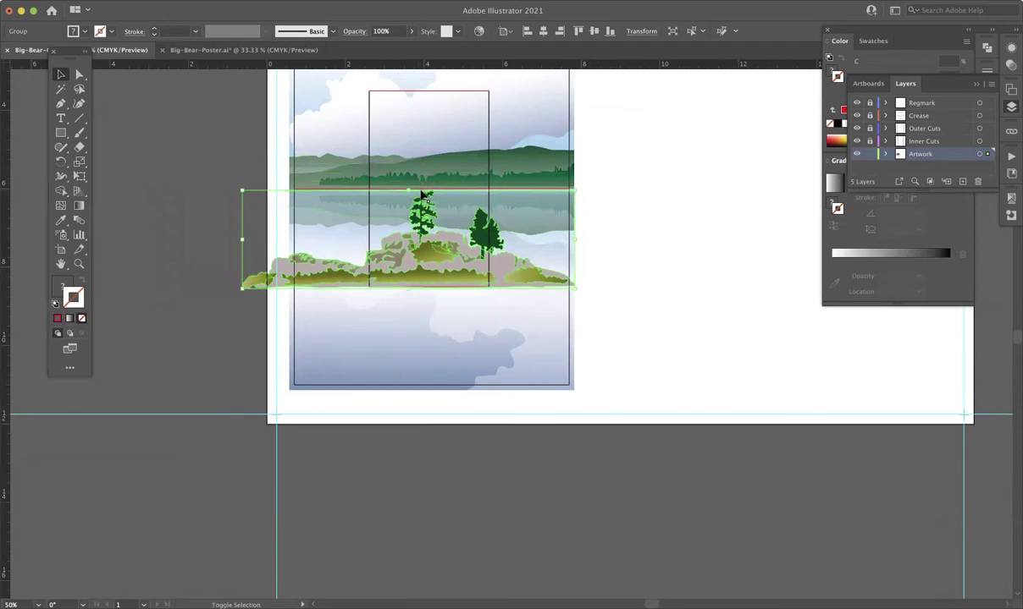
left_click(649, 32)
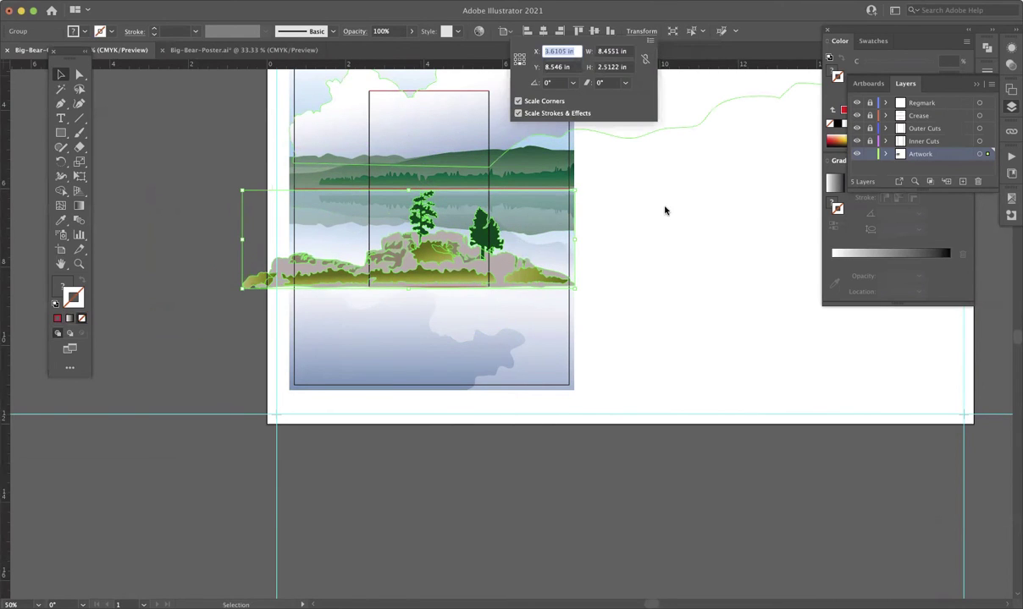
key("Escape")
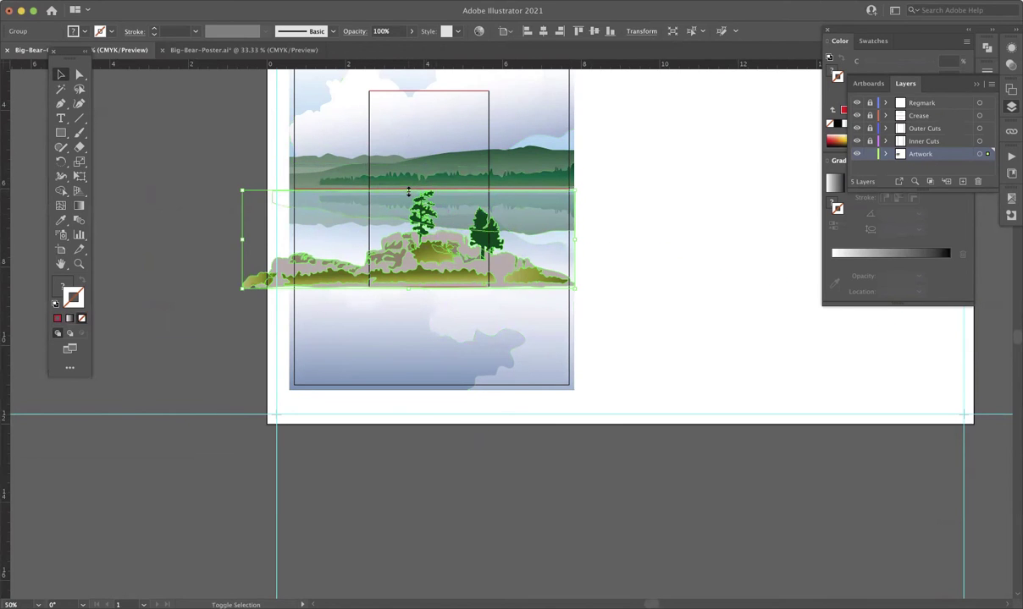
left_click_drag(408, 191, 409, 201)
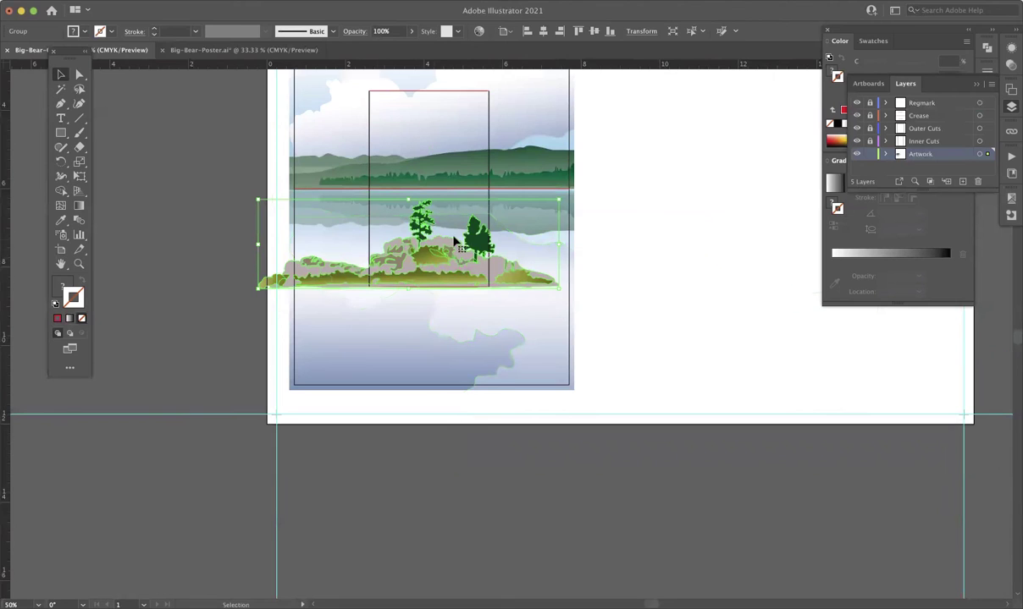
left_click_drag(502, 267, 524, 273)
left_click(680, 272)
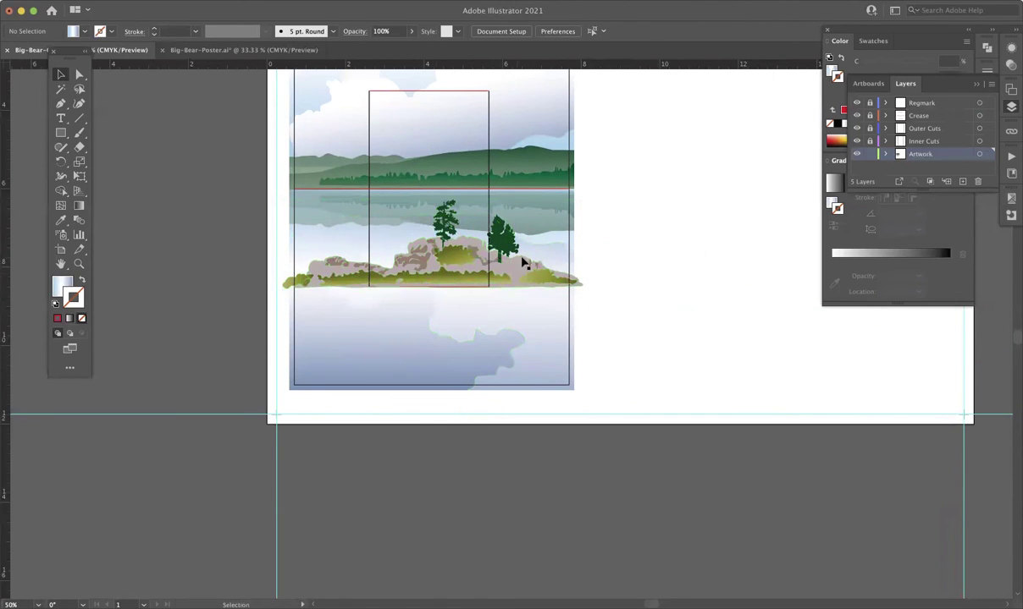
Step: Move the island horizontally off the card onto the blank half of the sheet
left_click_drag(642, 233, 479, 239)
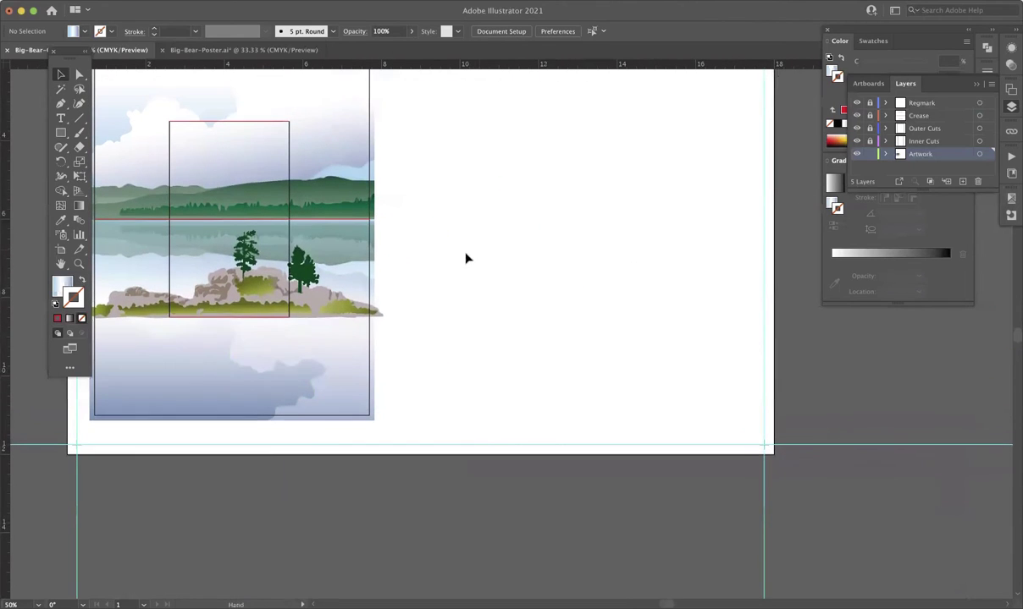
left_click_drag(331, 301, 669, 306)
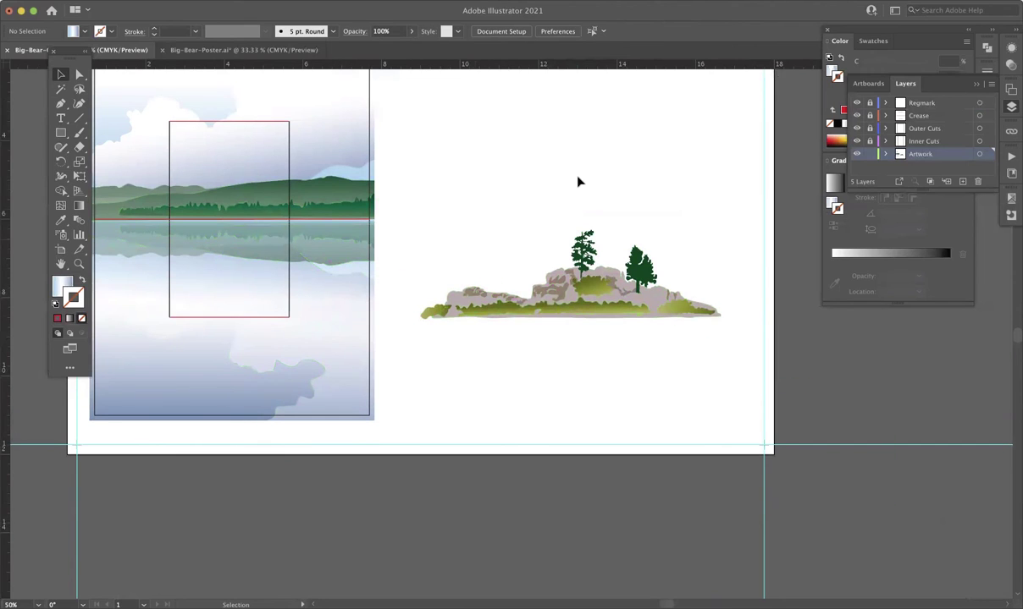
scroll(559, 169, "left", 1)
left_click_drag(418, 246, 427, 213)
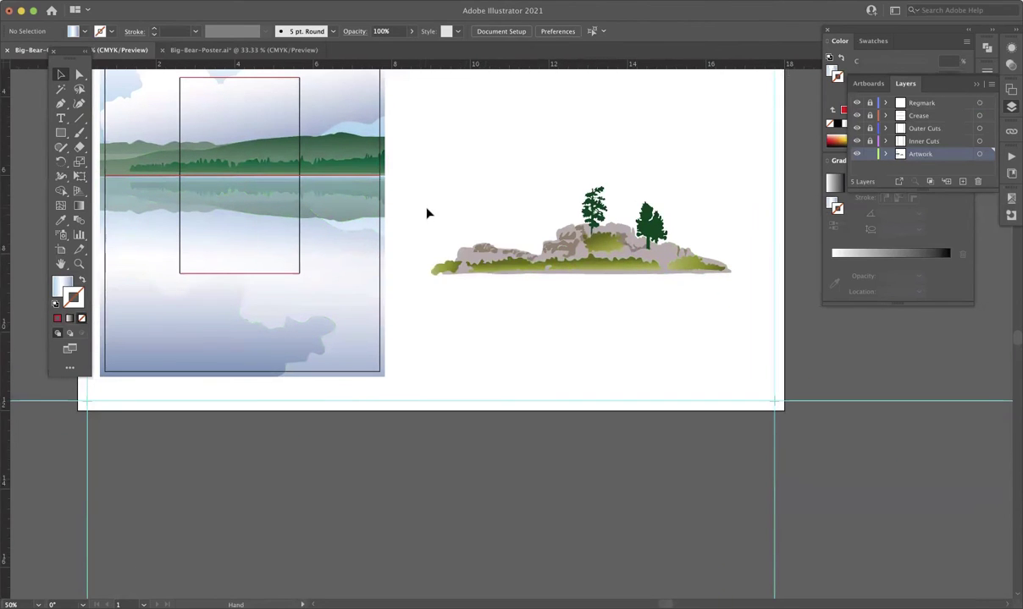
Step: Copy the island, lock and hide the Artwork layer, unlock Inner Cuts and paste the copy in place there
left_click(594, 264)
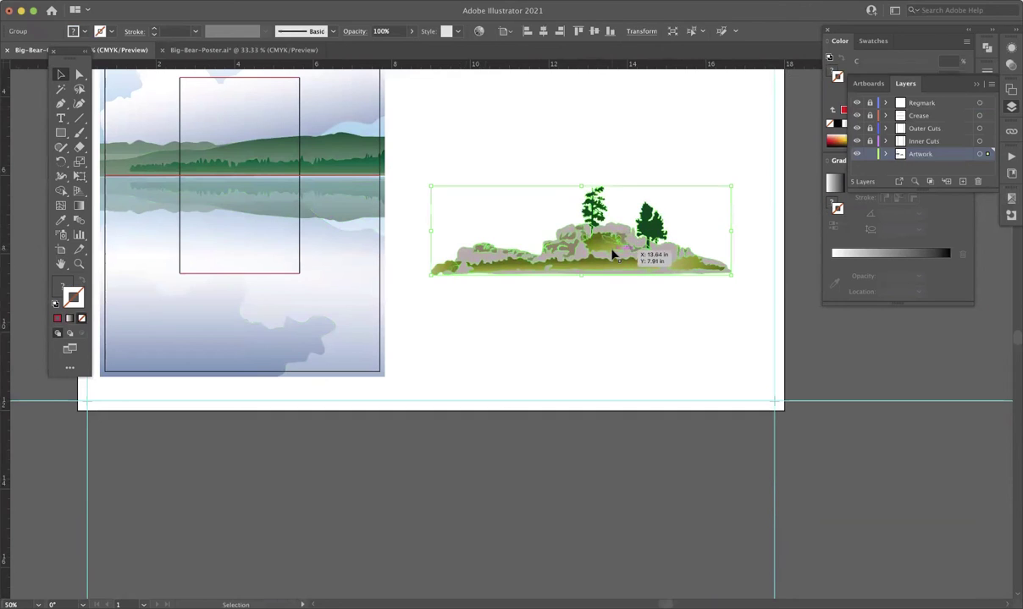
left_click(657, 139)
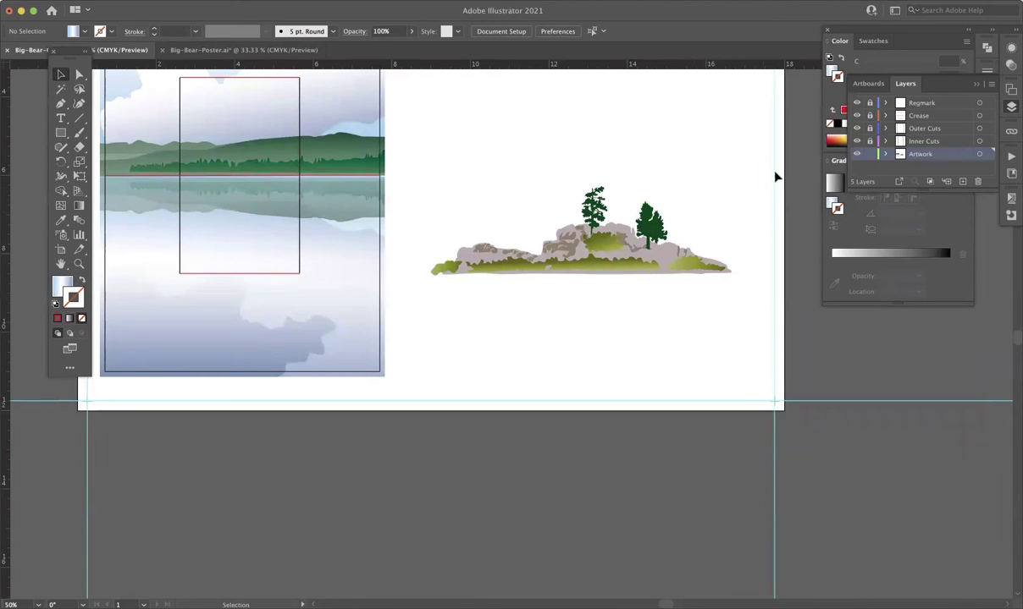
left_click(869, 155)
left_click(925, 140)
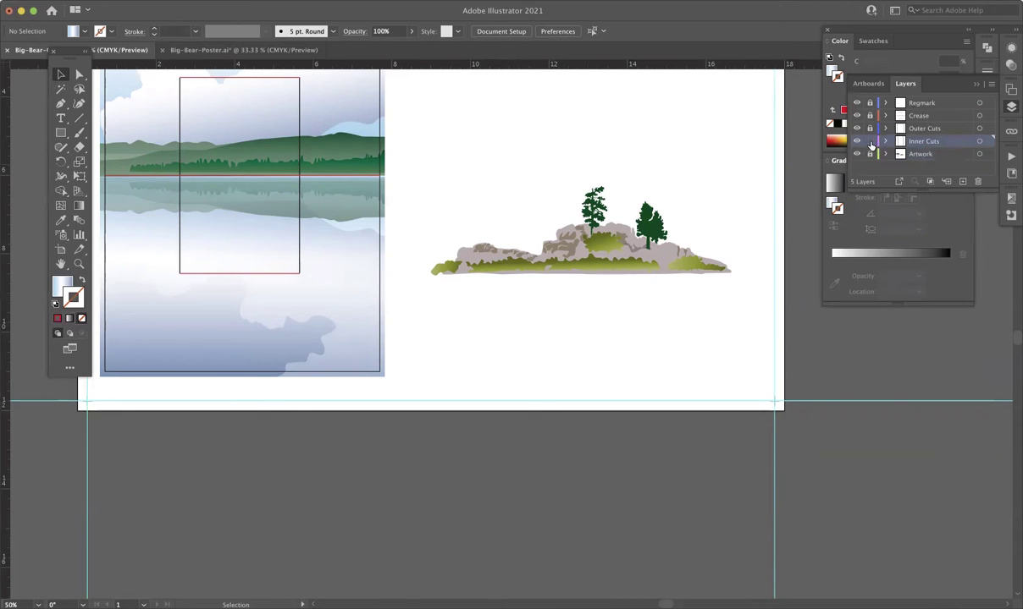
left_click(856, 154)
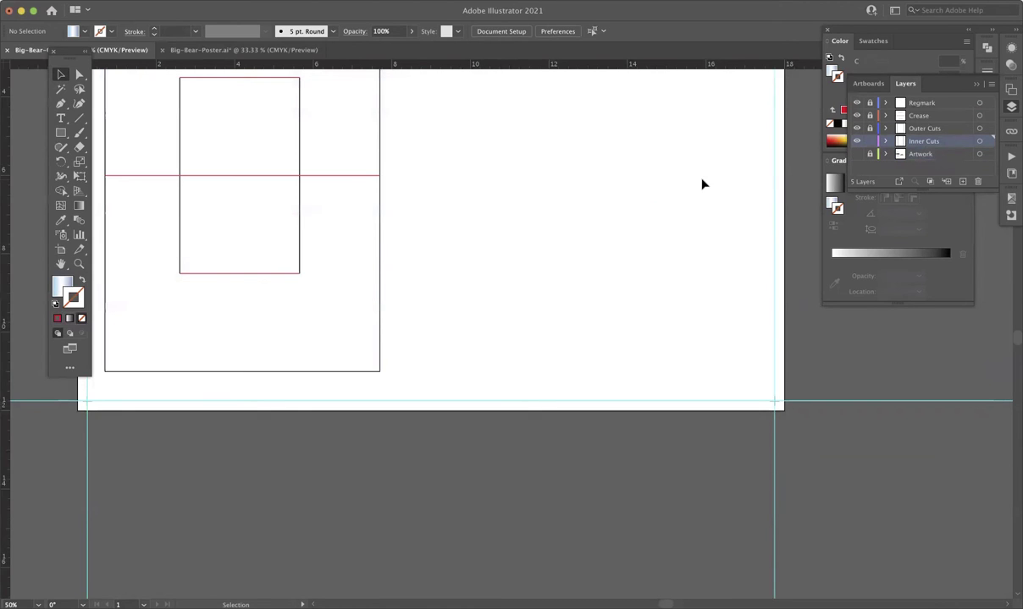
key("a")
key("v")
key("ctrl+f")
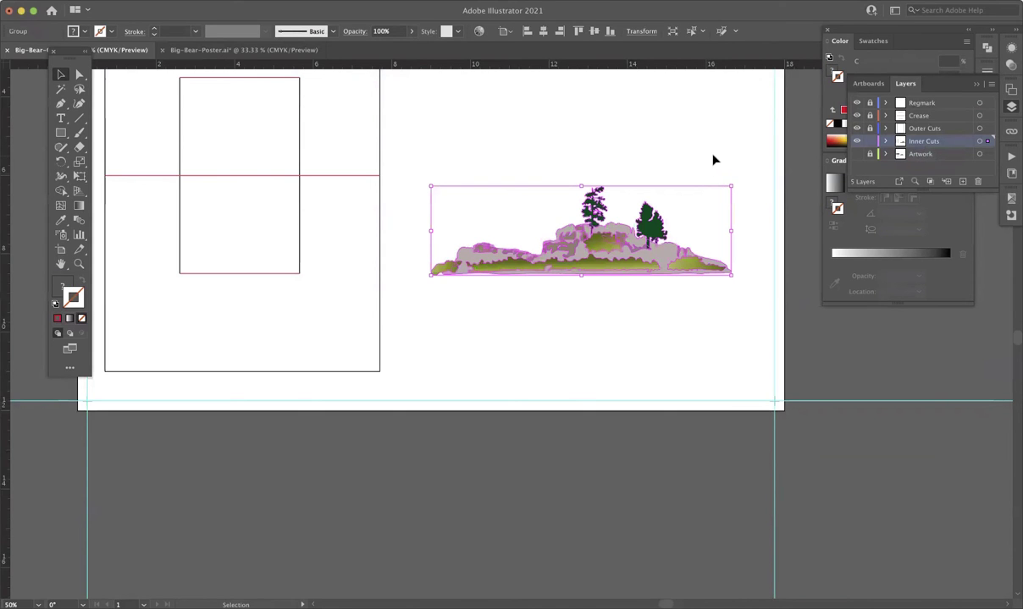
Step: Unite the island copy on the Inner Cuts layer into a single solid silhouette
left_click(712, 160)
left_click(546, 254)
left_click(987, 48)
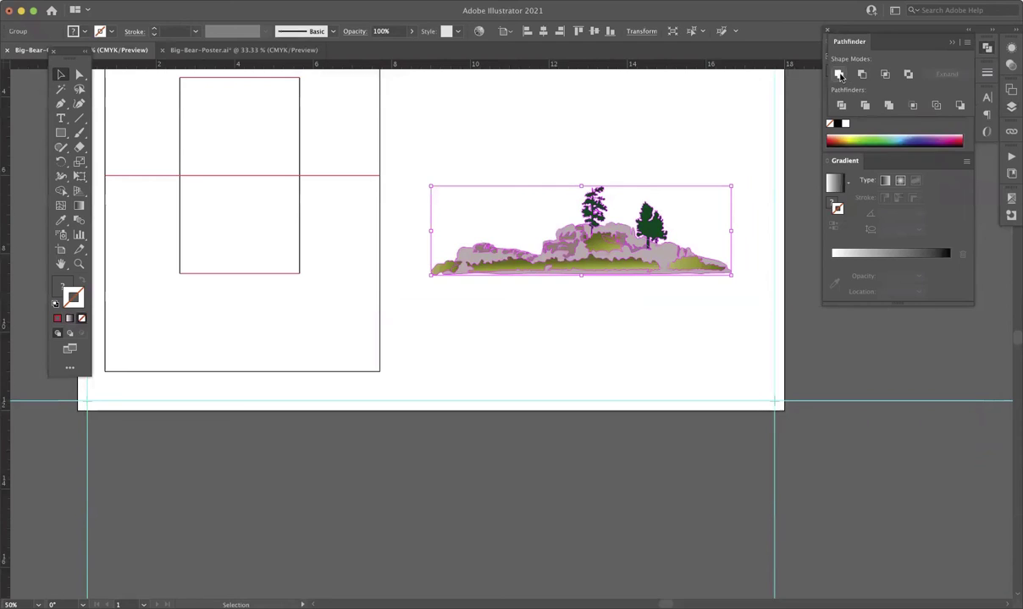
left_click(839, 74)
left_click(638, 153)
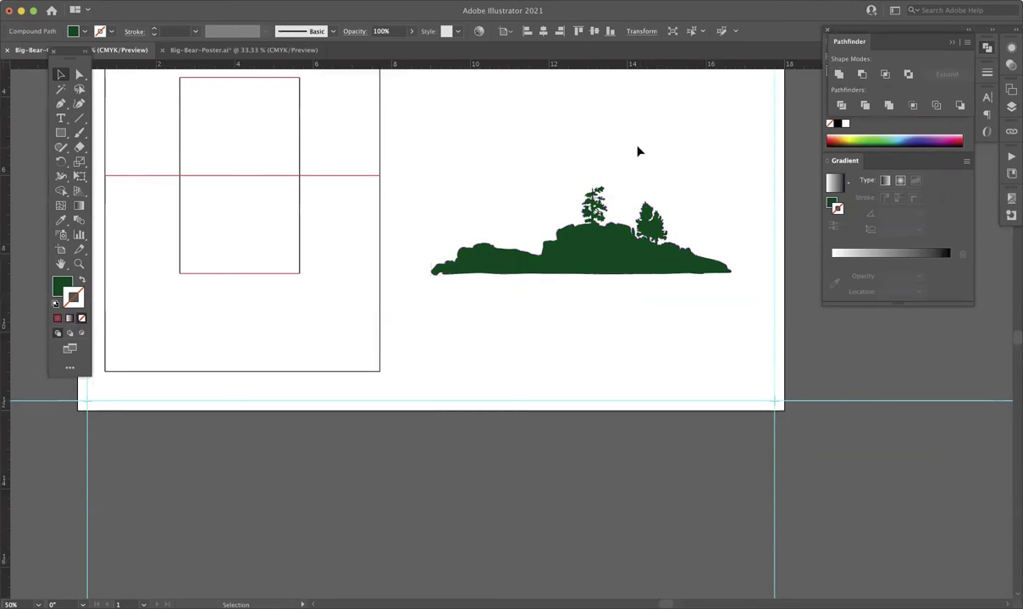
Step: Turn the silhouette into an unfilled outline with a 2 pt black stroke
left_click(628, 259)
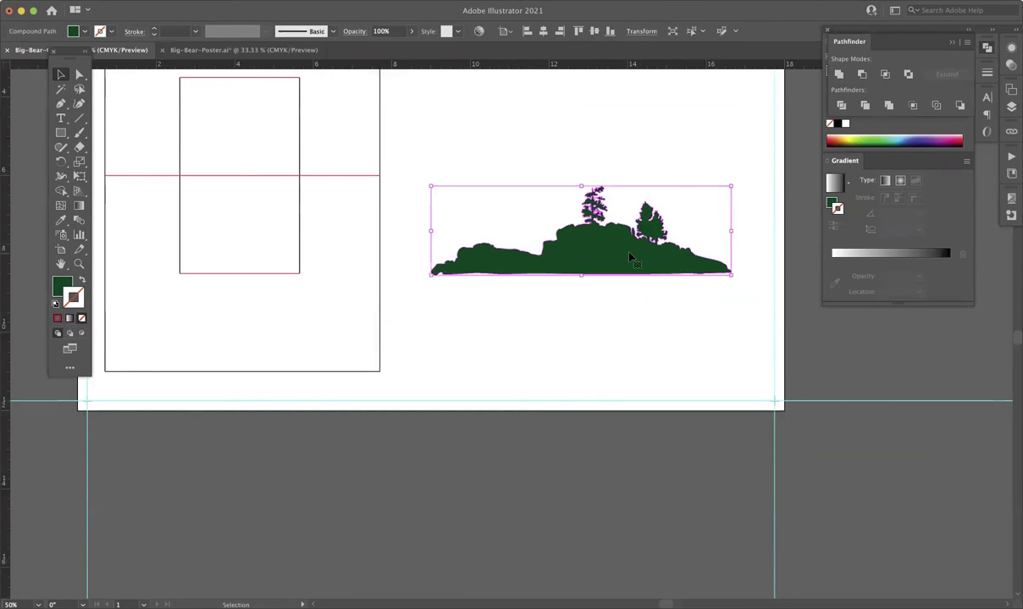
left_click(574, 157)
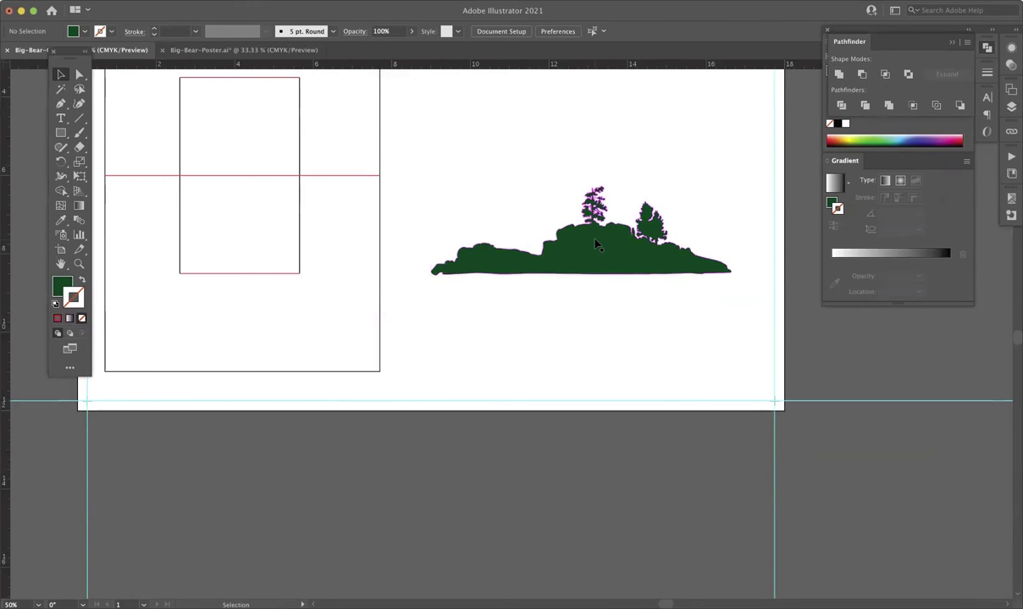
left_click(606, 249)
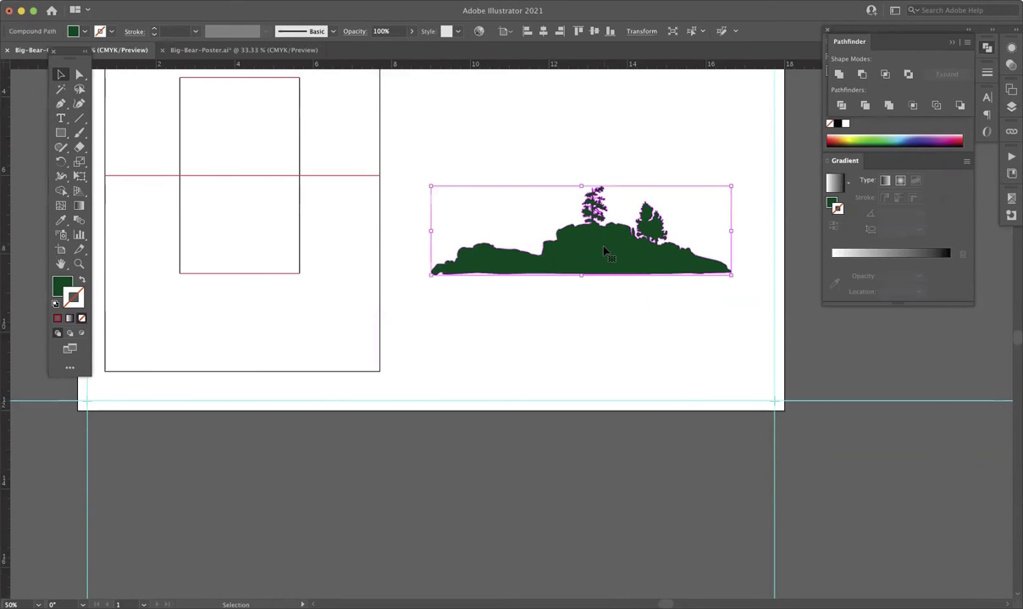
left_click(82, 281)
left_click(154, 28)
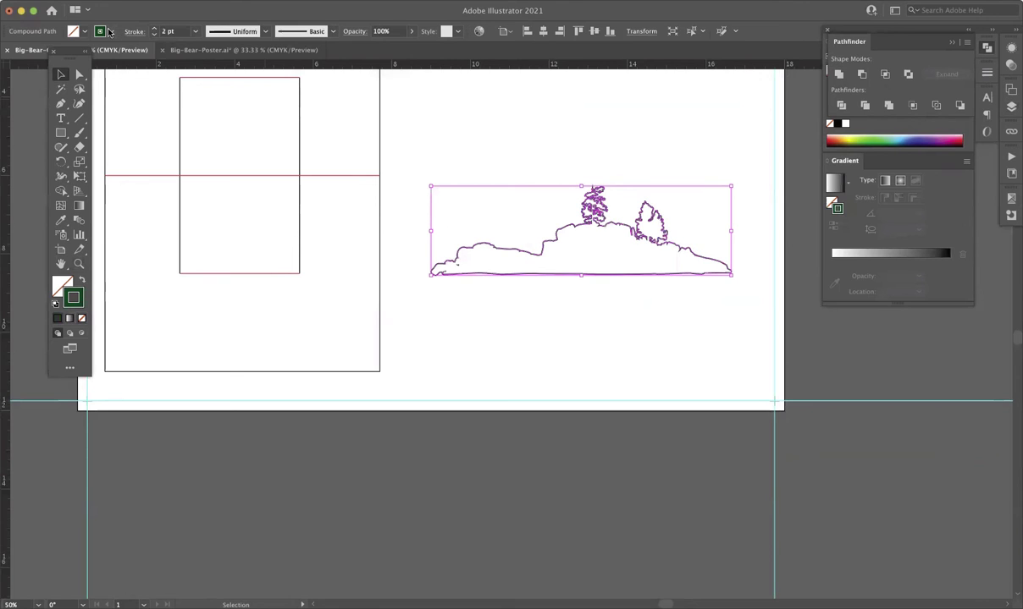
left_click(103, 32)
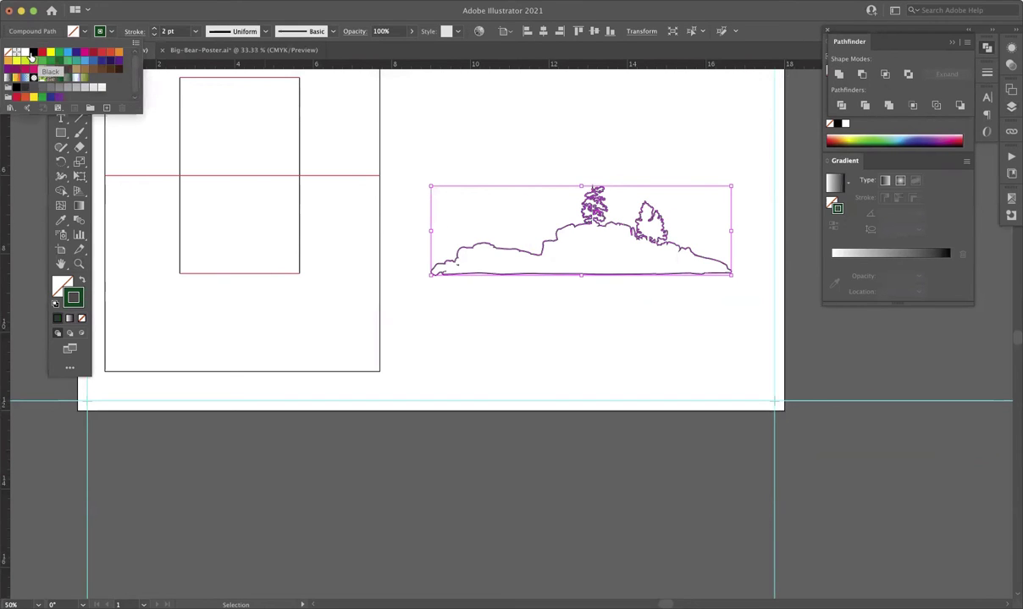
left_click(31, 56)
left_click(457, 129)
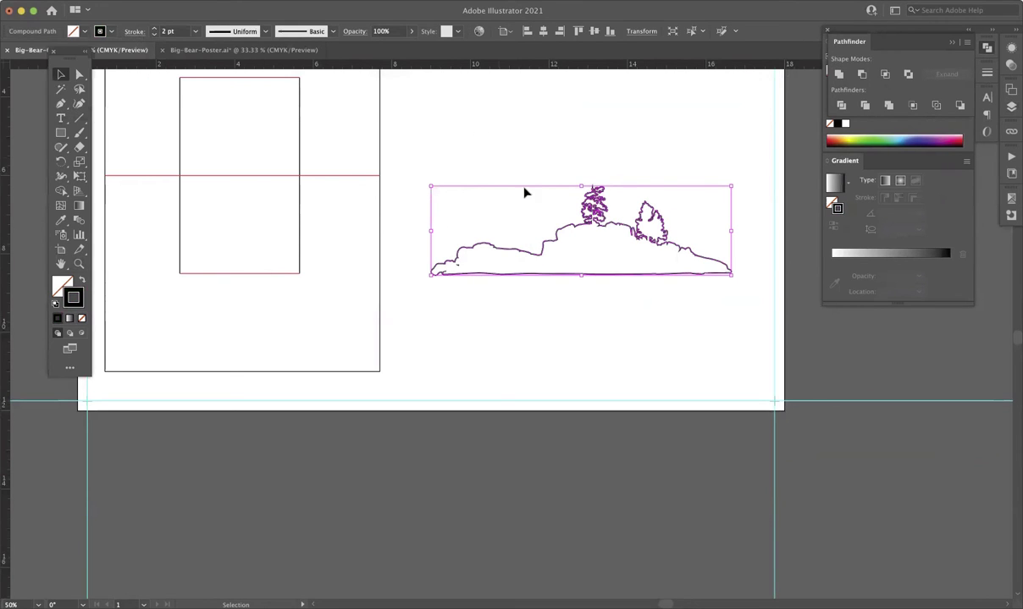
left_click(470, 260)
Step: Delete the small stray path inside the left end of the island outline with direct selection
key("super+equal")
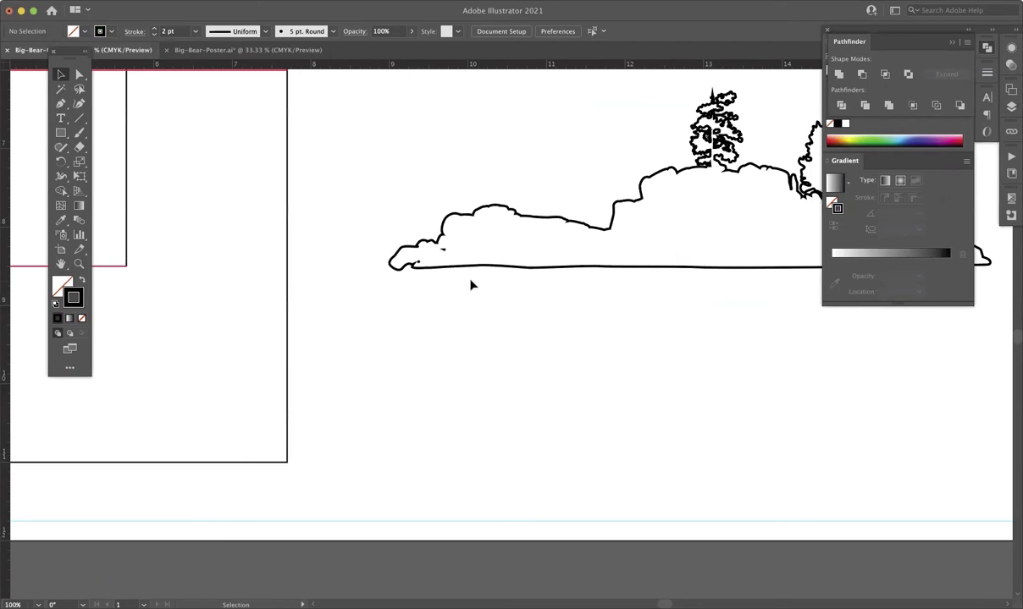
key("a")
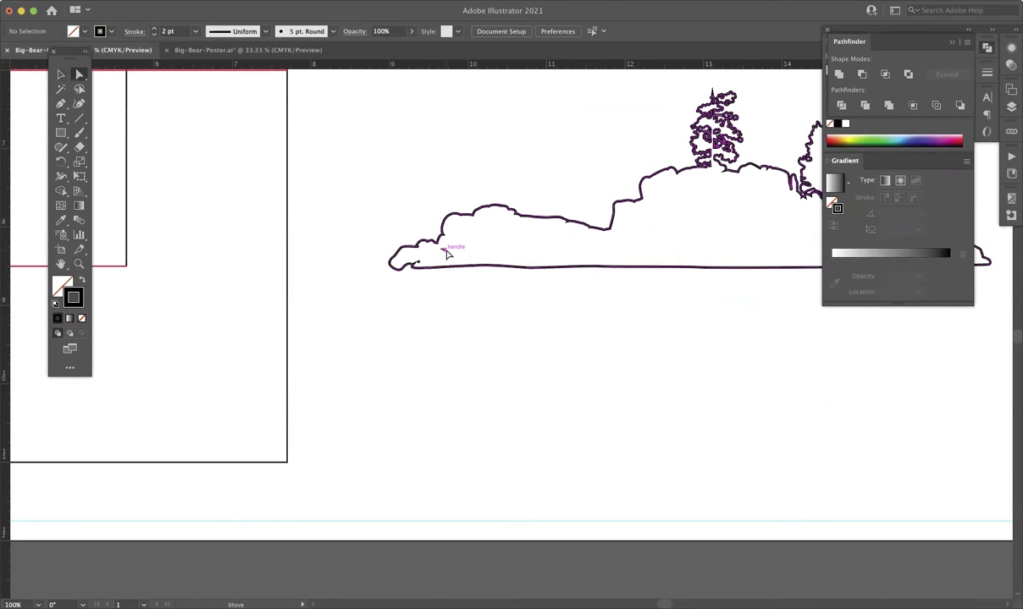
left_click(448, 252)
left_click(456, 254)
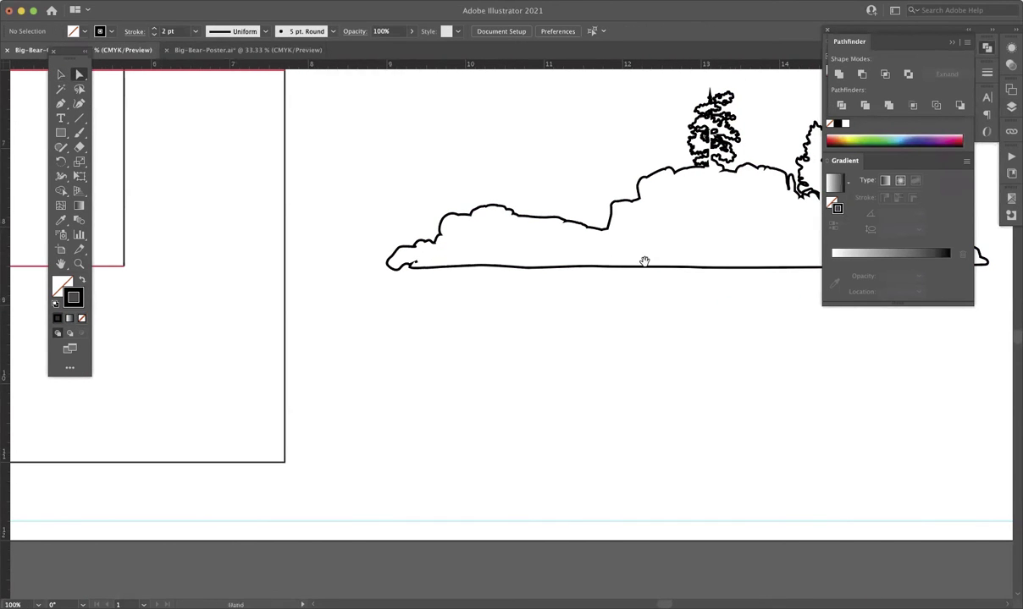
Step: Examine the island outline closely along its length and around both trees for stray or messy cut paths
left_click_drag(561, 263, 385, 291)
left_click(288, 293)
left_click(355, 295)
scroll(353, 226, "right", 5)
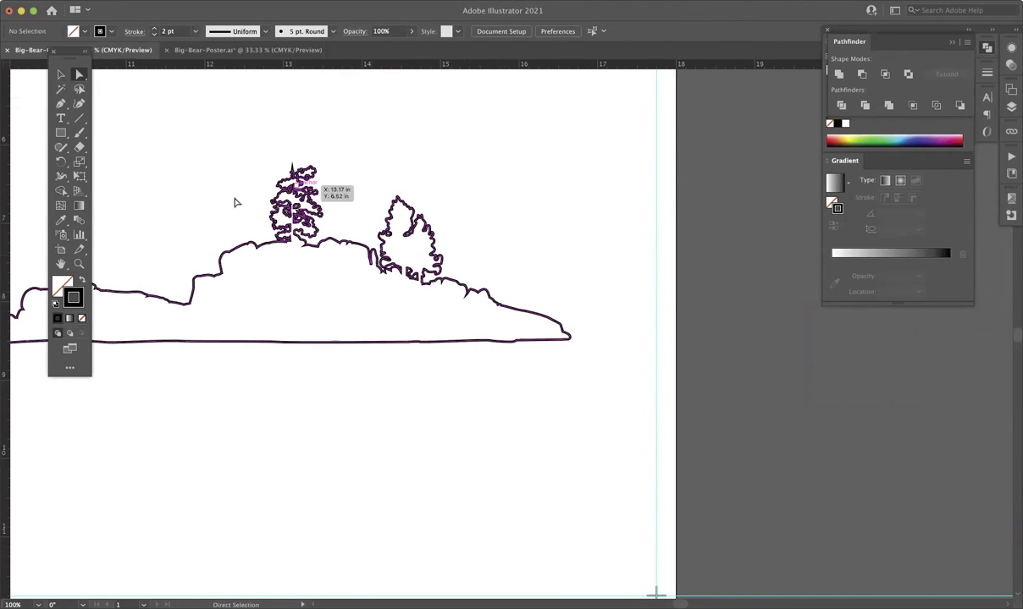
scroll(317, 214, "left", 5)
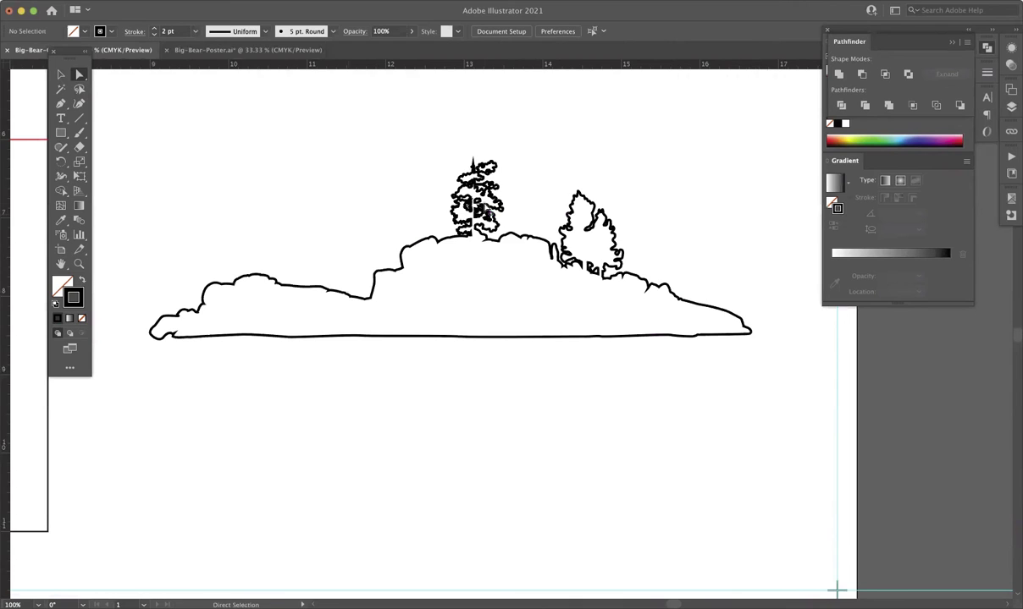
scroll(470, 204, "up", 4)
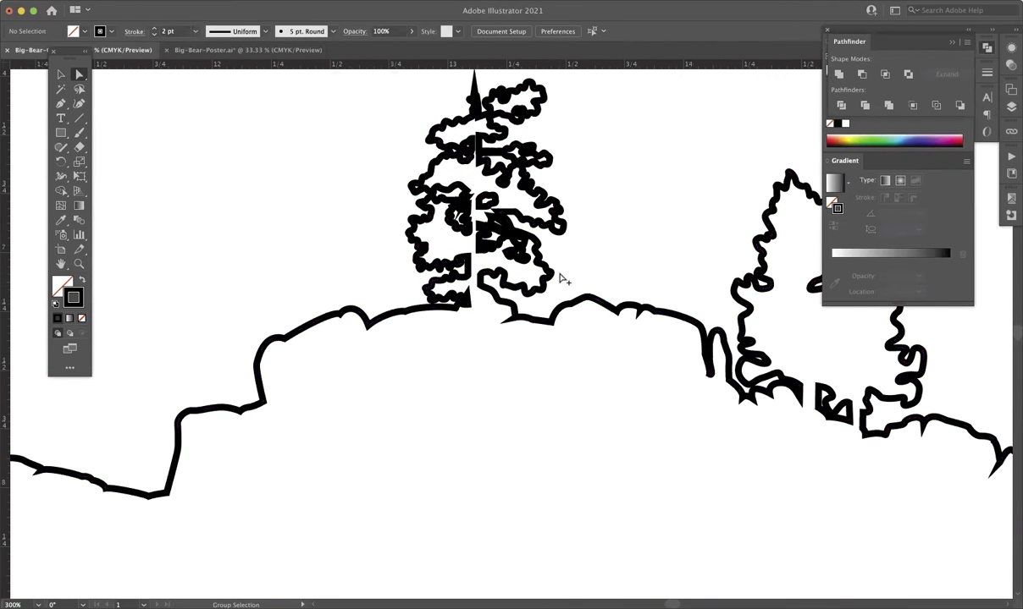
scroll(559, 279, "down", 2)
scroll(560, 279, "down", 2)
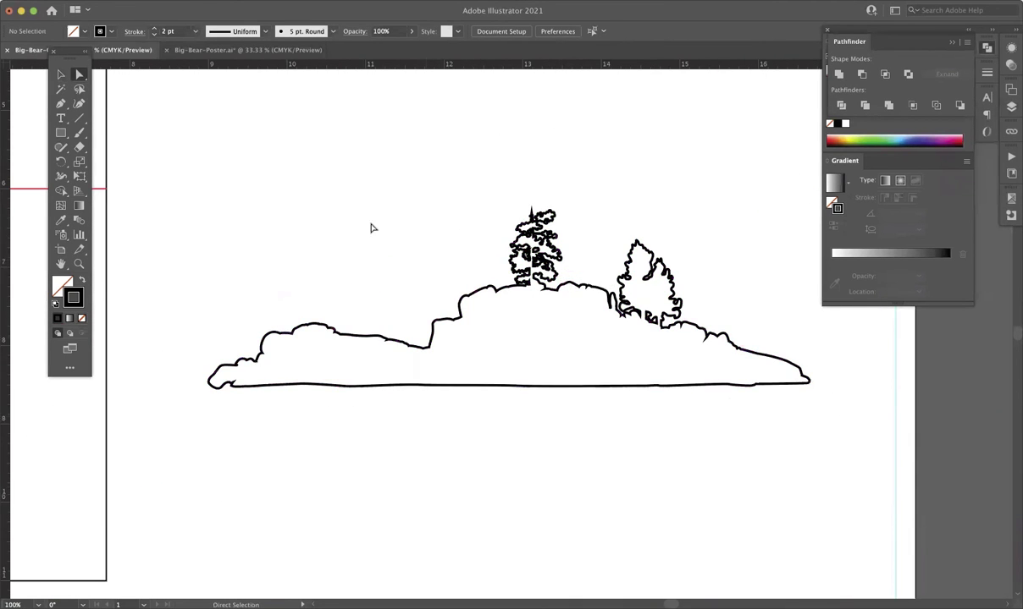
scroll(402, 239, "down", 1)
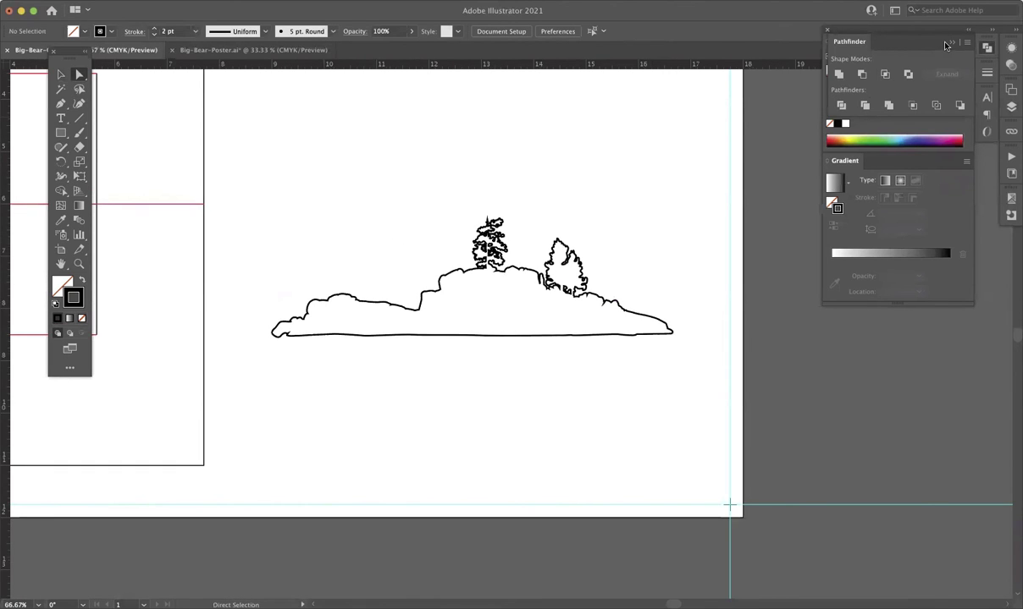
Step: Show the Artwork layer and toggle its visibility to compare the cut outline with the island artwork beneath
left_click(952, 42)
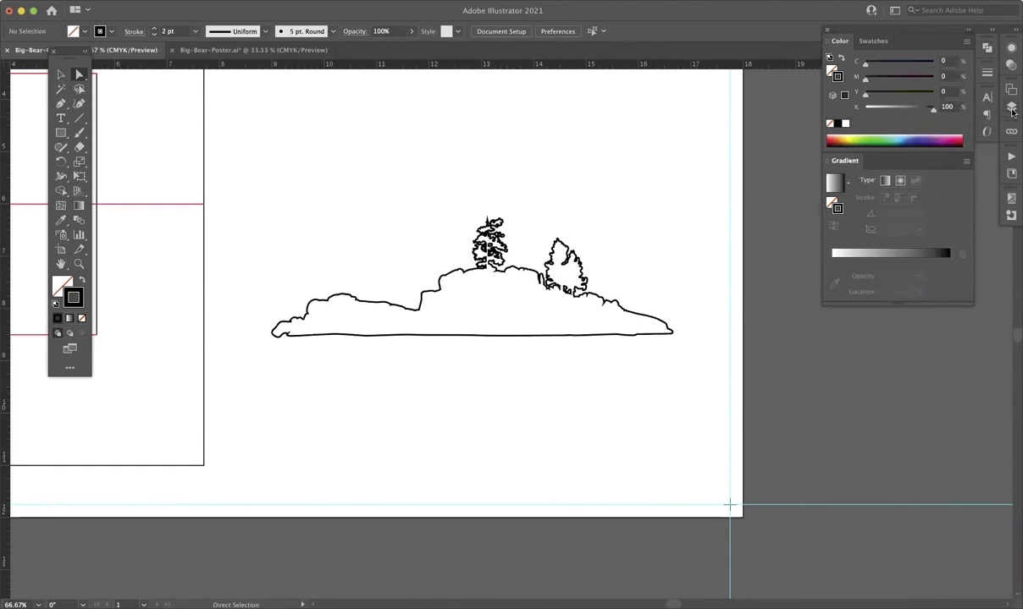
left_click(1011, 110)
left_click(857, 154, "super")
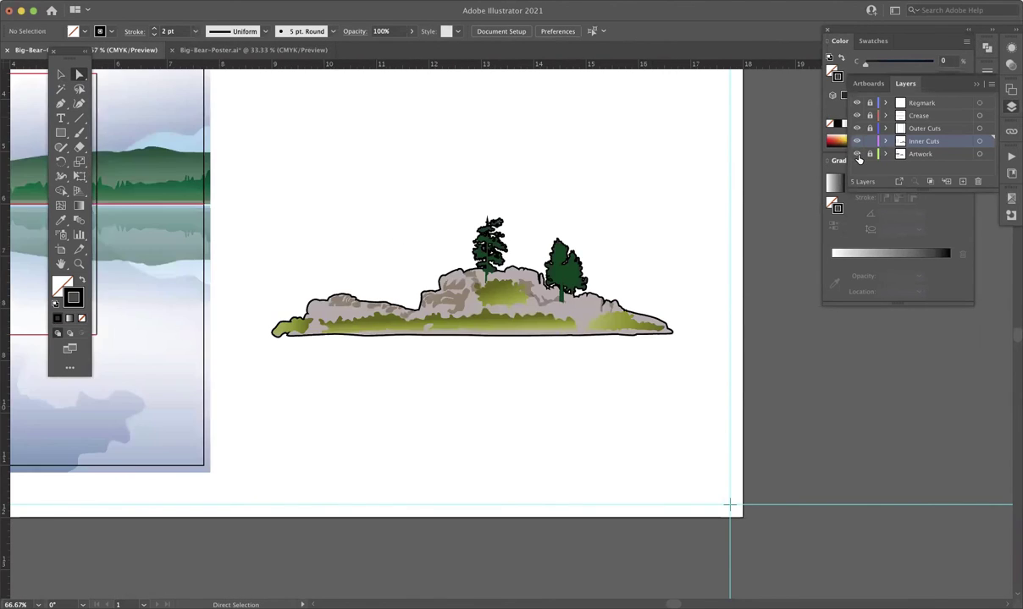
left_click(857, 154, "super")
left_click(857, 154, "super")
left_click(857, 156, "super")
left_click(858, 156, "super")
left_click(857, 155, "super")
left_click(857, 156, "super")
left_click(857, 155, "super")
left_click(856, 156, "super")
Step: Select the island cut outline and check its overall dimensions in the Transform options
left_click_drag(331, 237, 613, 242)
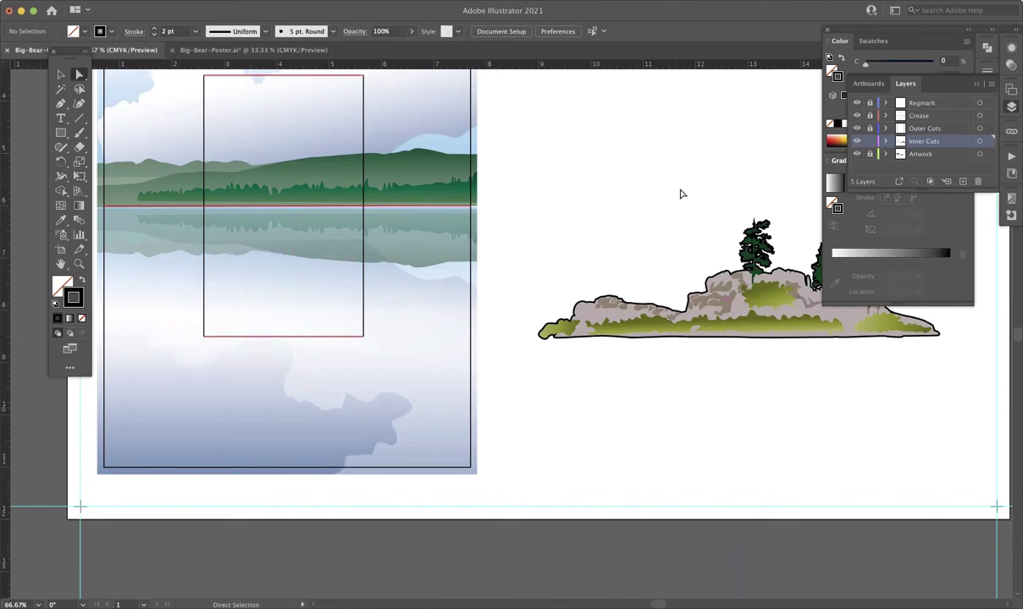
left_click_drag(708, 180, 676, 253)
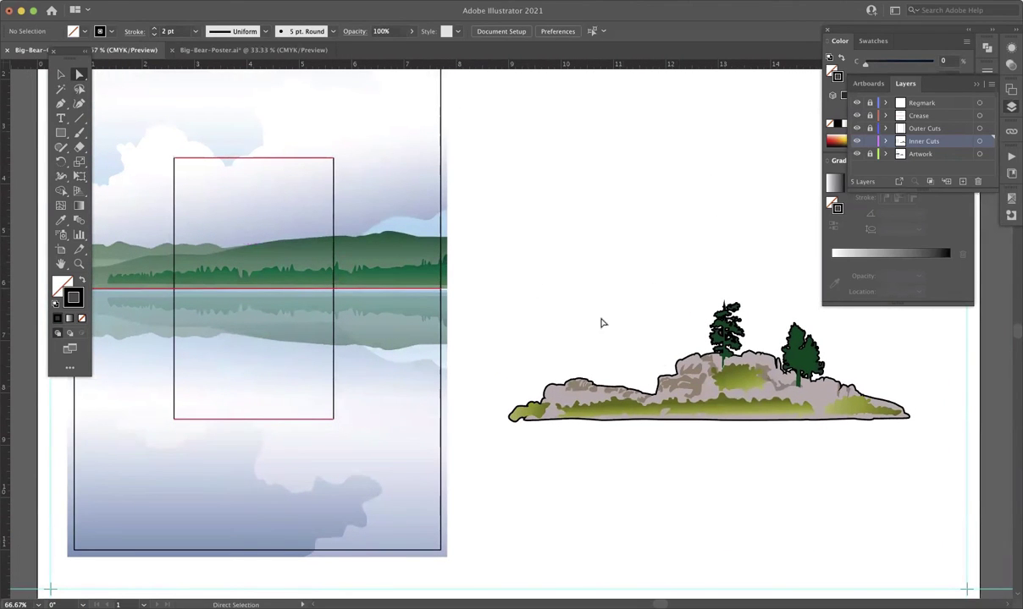
scroll(738, 396, "left", 1)
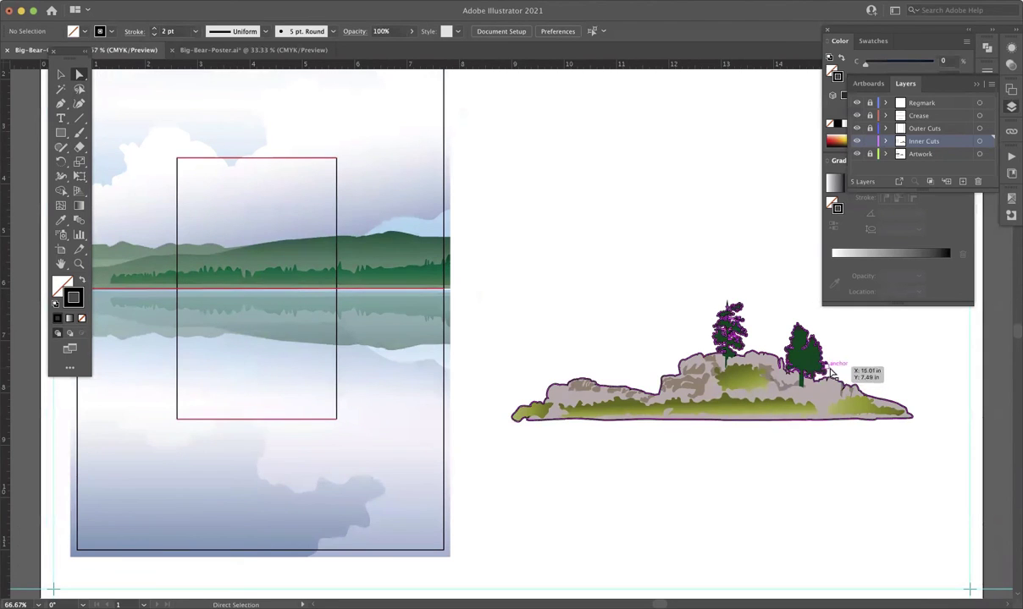
key("v")
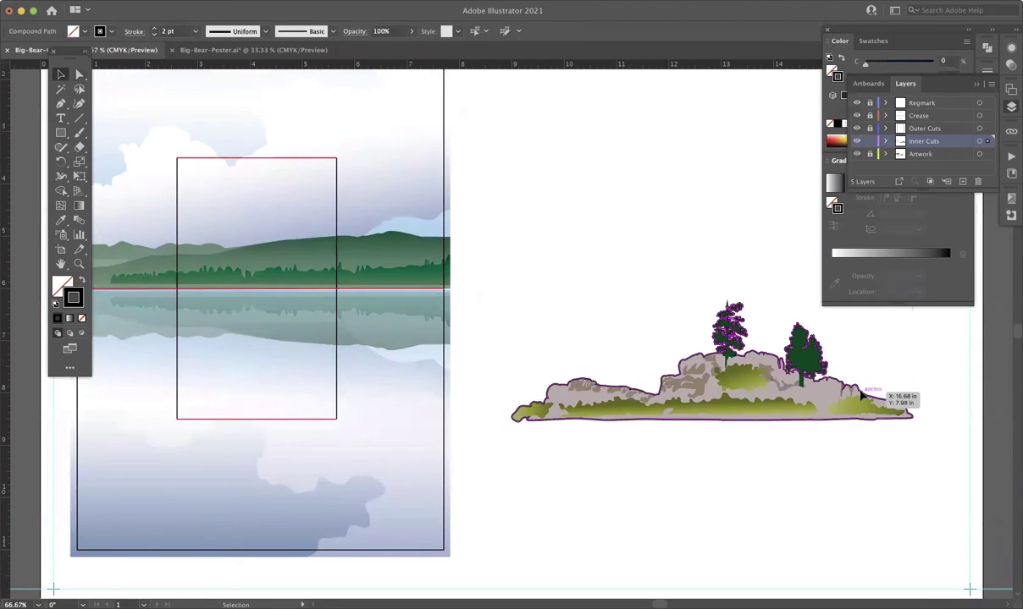
left_click(868, 389)
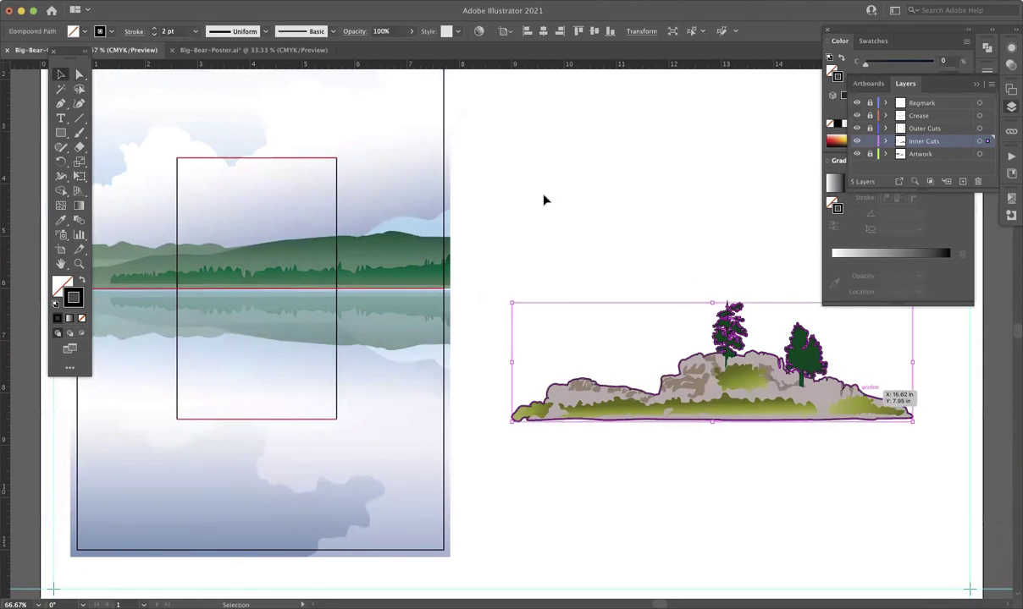
left_click(644, 32)
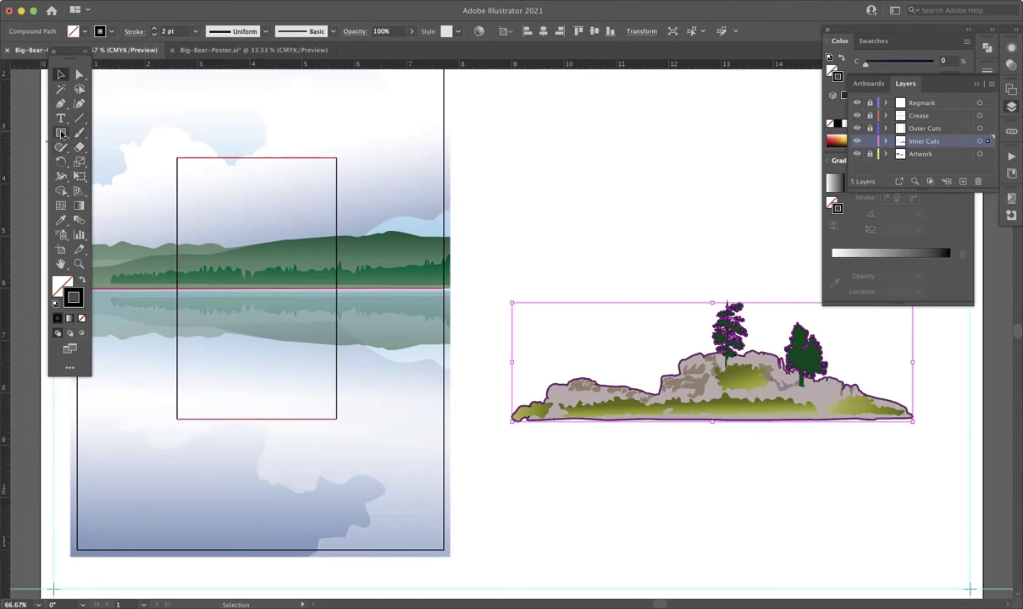
Step: Draw a rectangle 7 in wide and 10.25 in high over the island on the Inner Cuts layer
left_click(60, 134)
key("super+shift+a")
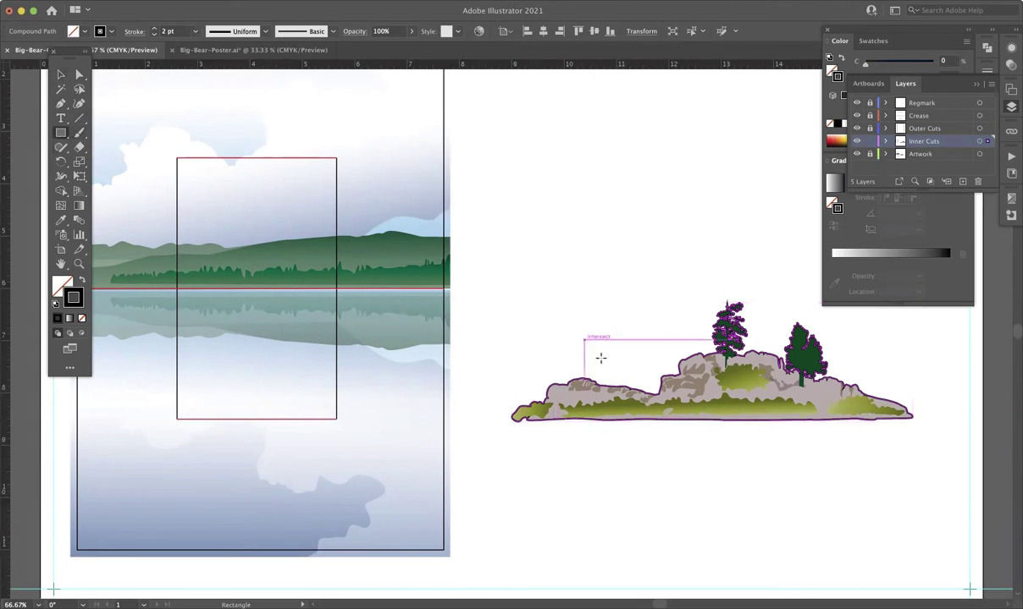
left_click(564, 296)
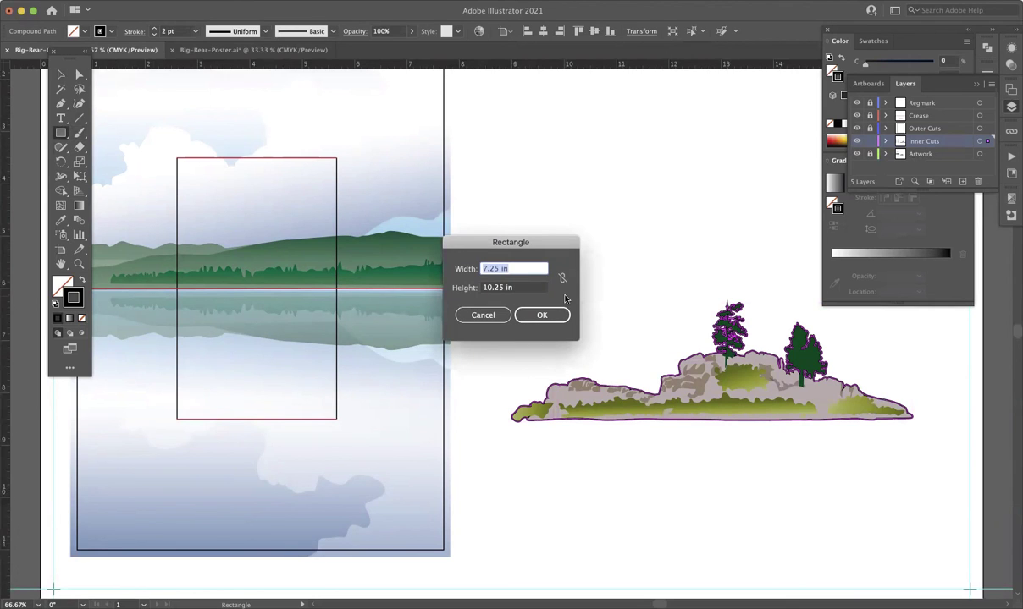
type("7")
key("Tab")
key("Return")
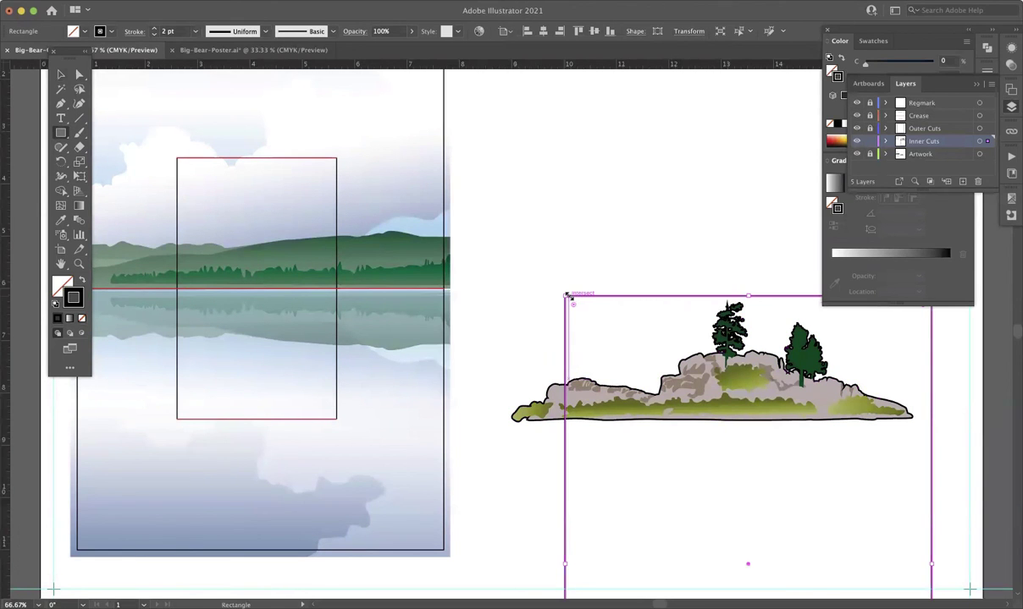
Step: Move the rectangle over the island, leaving its left tip outside, and shorten it to end just below the island's base
key("v")
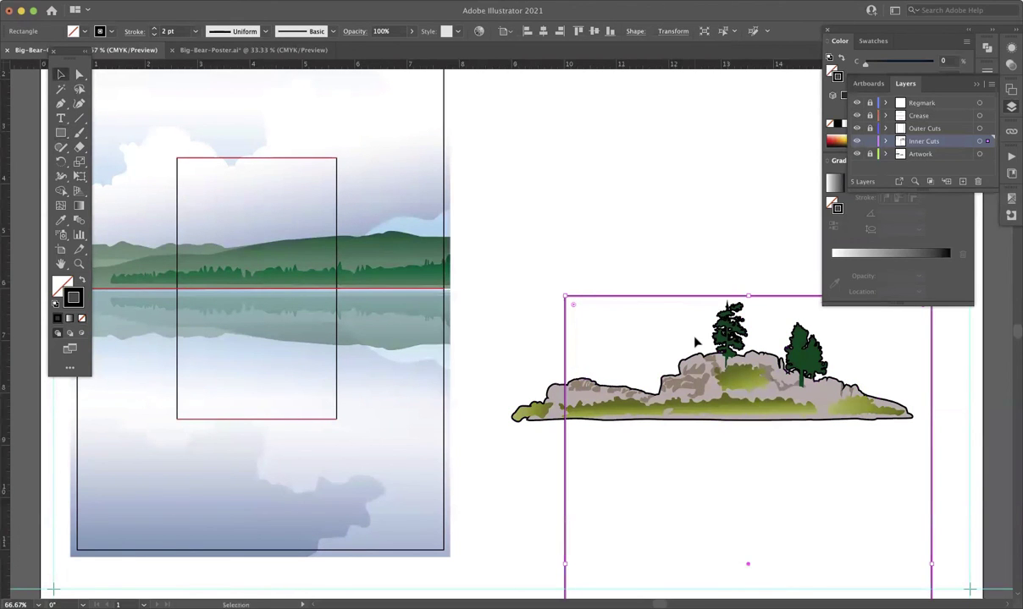
scroll(691, 342, "down", 2, "alt")
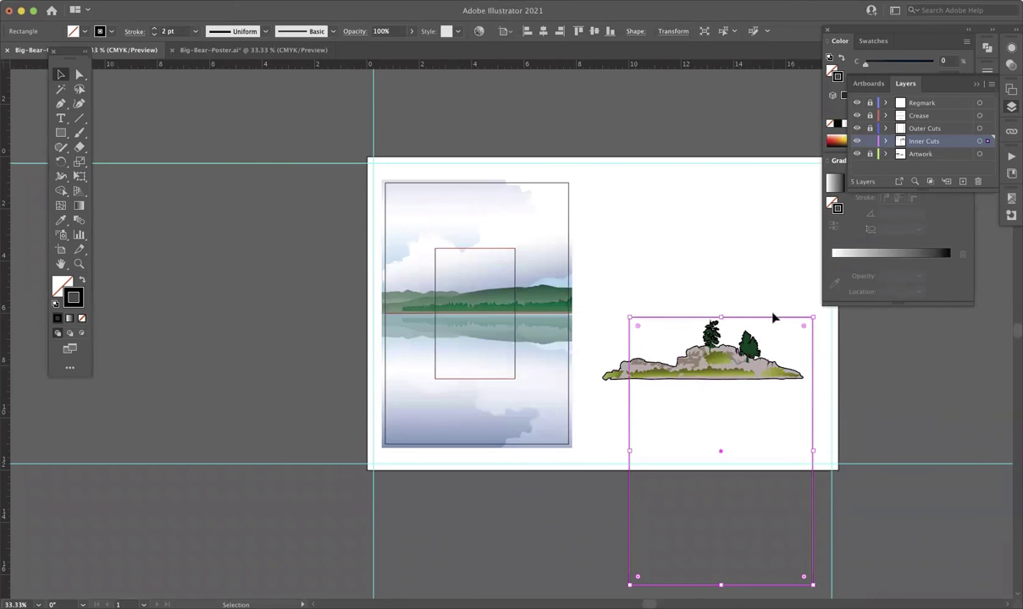
mouse_move(774, 324)
left_mouse_down()
mouse_move(735, 119)
mouse_move(767, 114)
mouse_move(742, 117)
mouse_move(766, 118)
mouse_move(713, 342)
mouse_move(710, 314)
left_mouse_up()
left_click(643, 288)
Step: Intersect the rectangle with the island outline to trim the cut path to the rectangle's width
left_click_drag(603, 272, 804, 409)
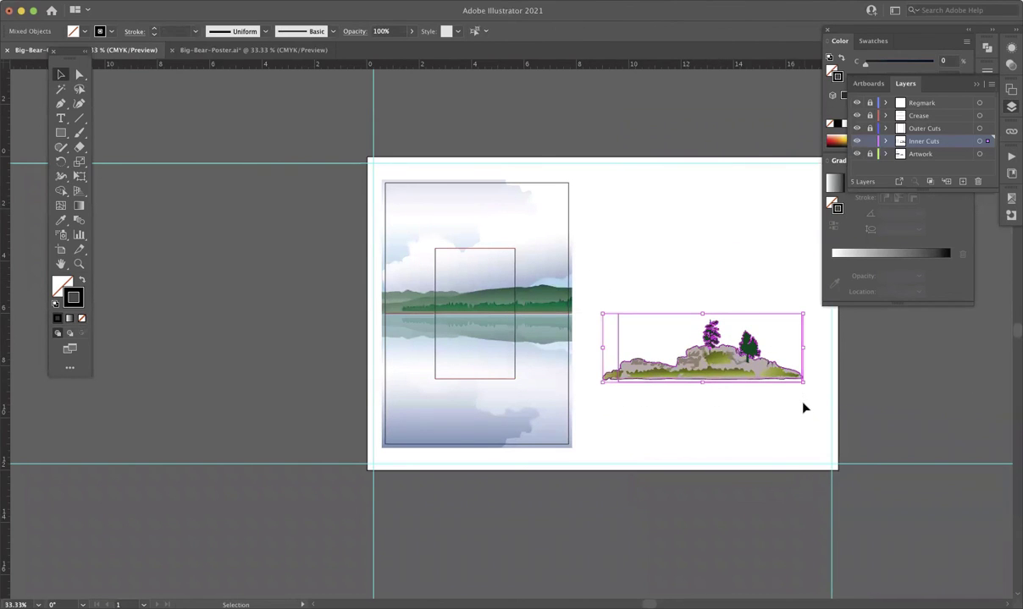
left_click(988, 49)
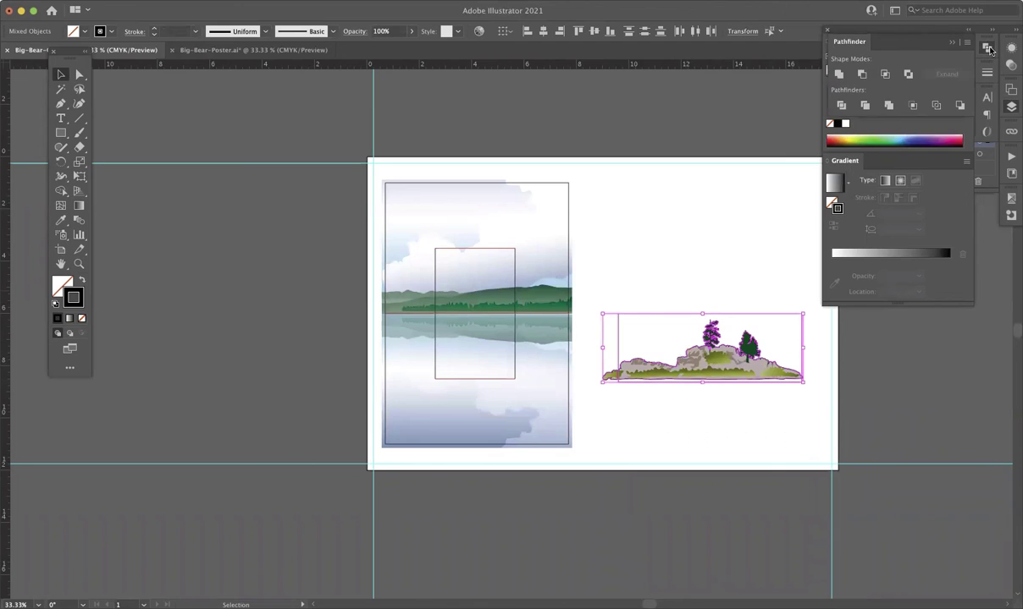
left_click(885, 78)
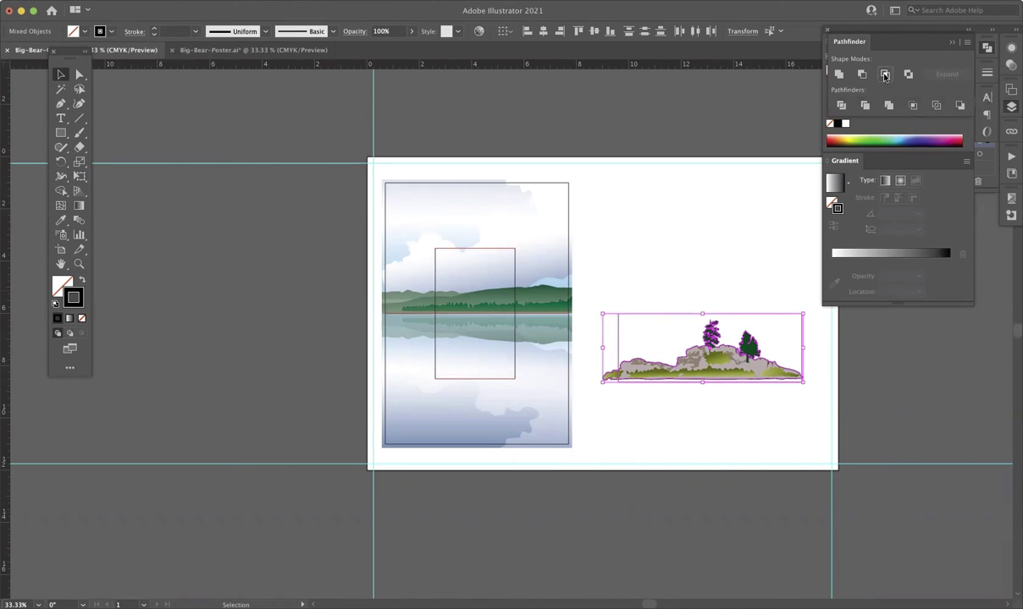
left_click(718, 290)
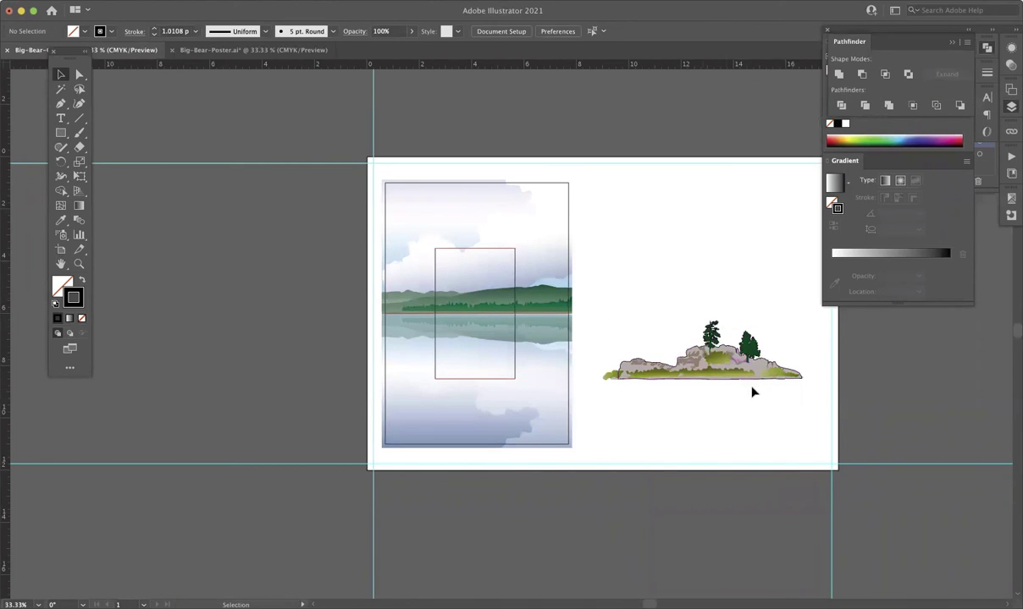
Step: Inspect both ends of the trimmed island outline and compare the crop with the island in Big-Bear-Poster.ai
scroll(626, 381, "up", 2)
scroll(625, 380, "up", 3)
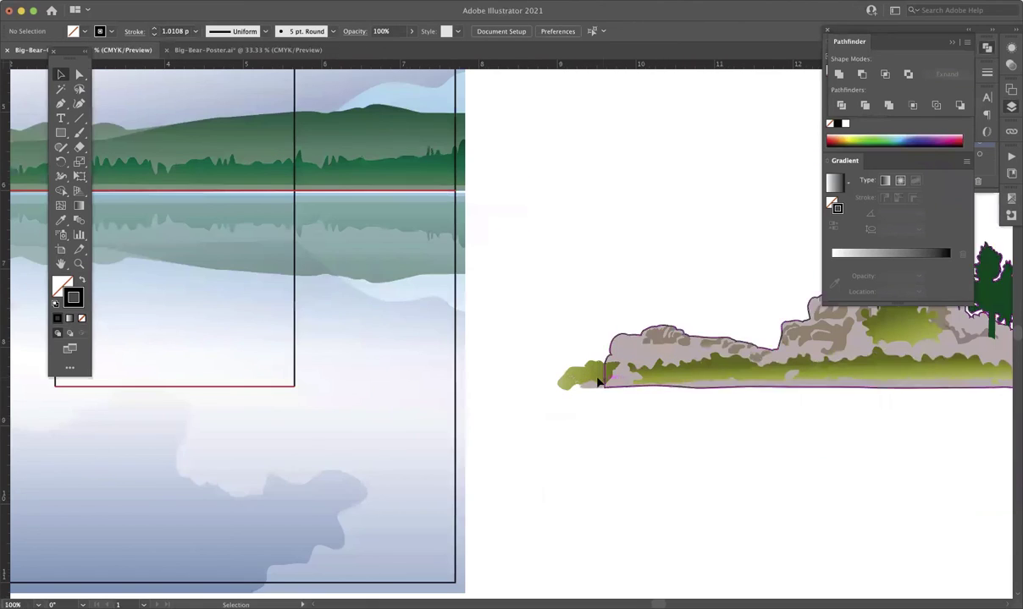
left_click_drag(856, 391, 489, 385)
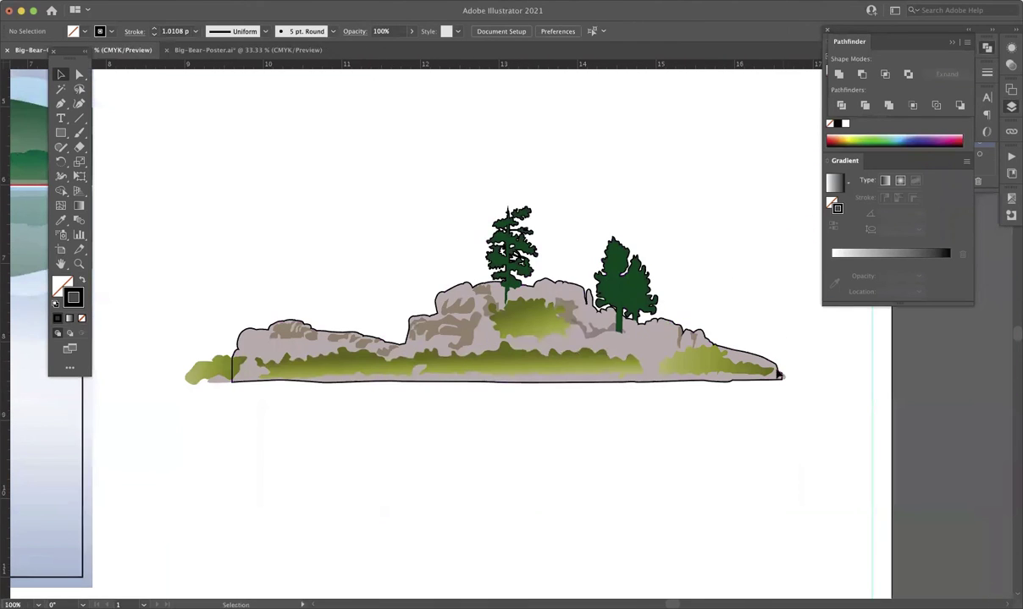
scroll(311, 360, "up", 1)
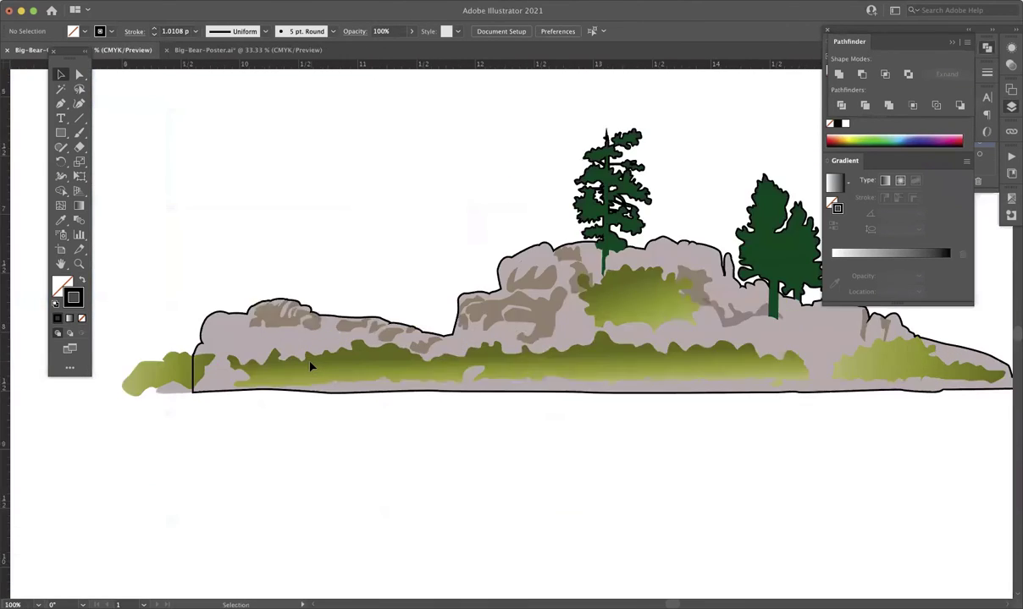
scroll(311, 361, "down", 4)
scroll(489, 276, "left", 5)
scroll(490, 275, "left", 2)
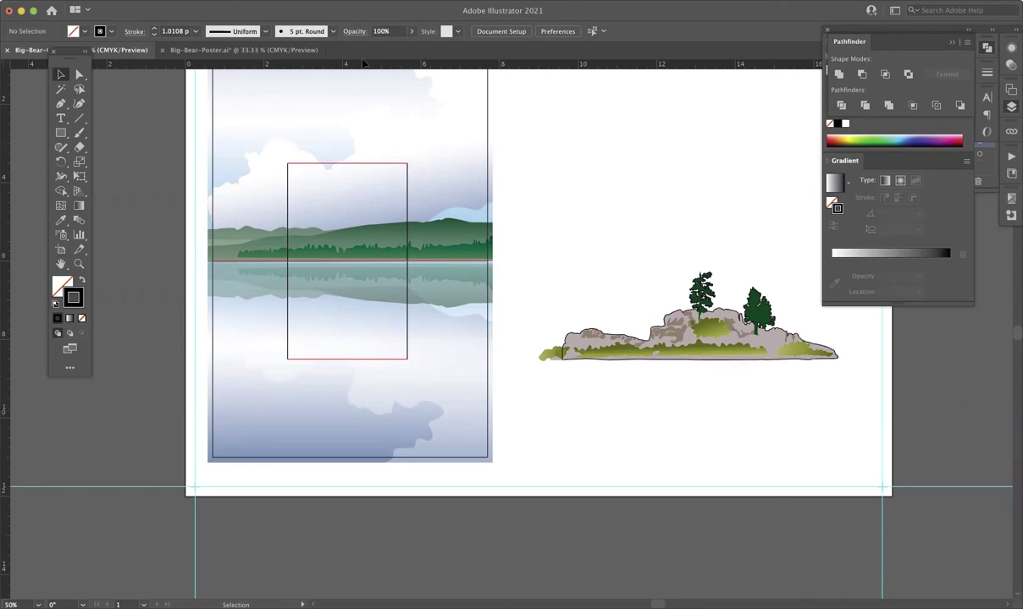
left_click(234, 50)
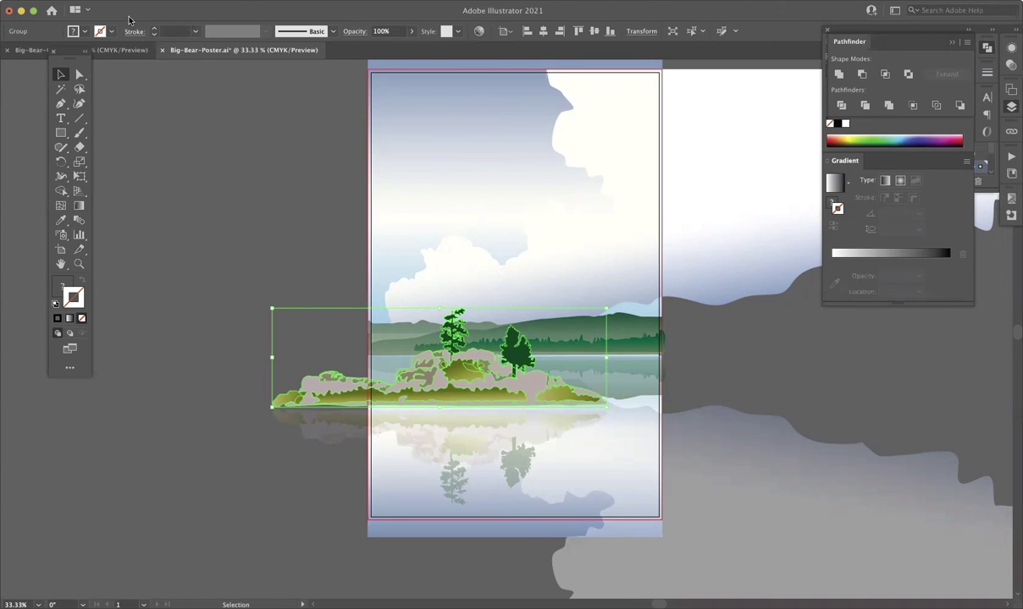
left_click(99, 50)
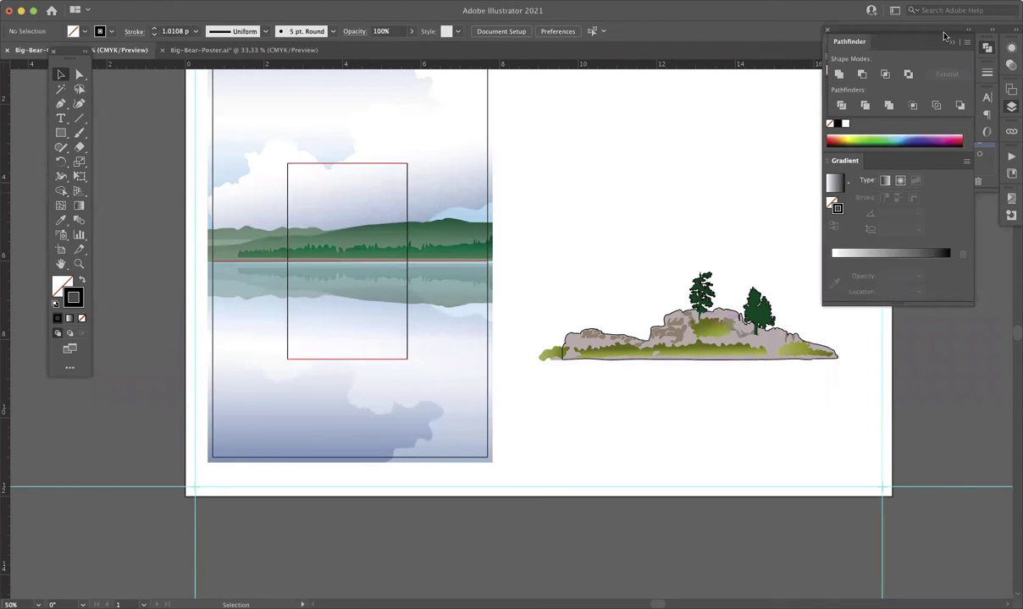
Step: Lock the Inner Cuts layer, unlock the Artwork layer and select the island artwork group
left_click(950, 44)
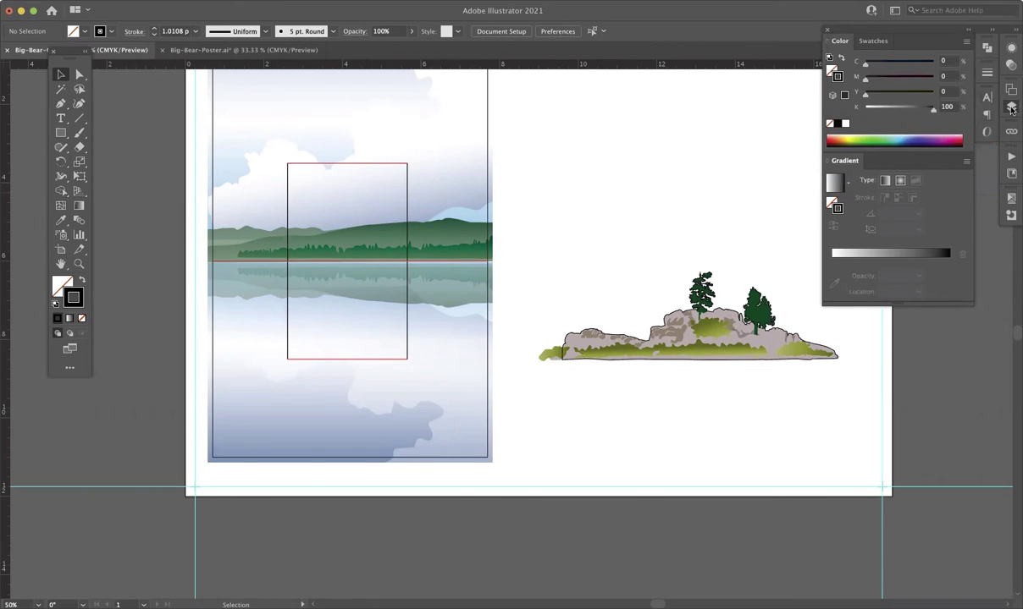
key("F7")
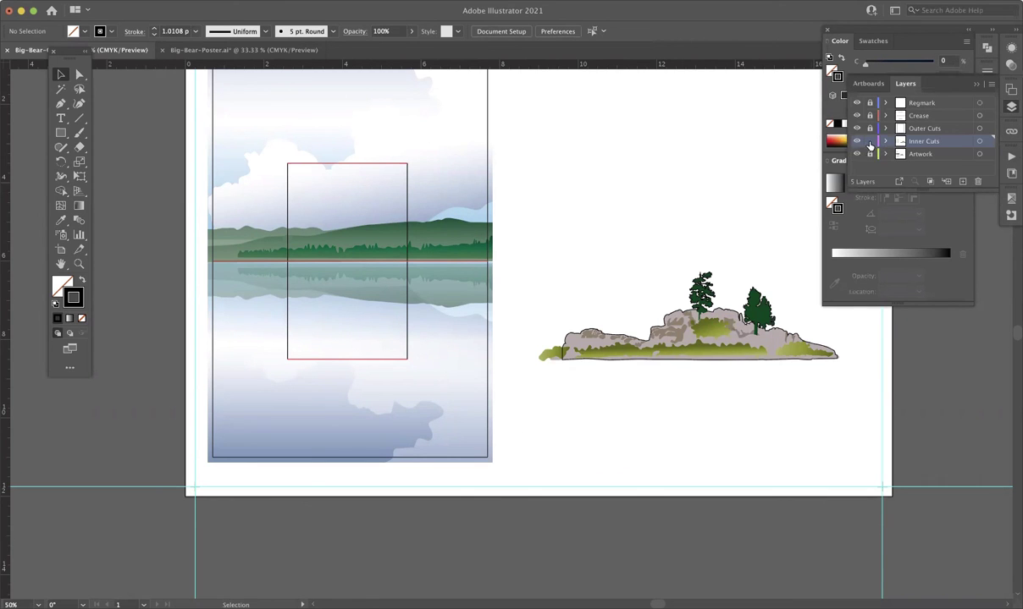
left_click(897, 153)
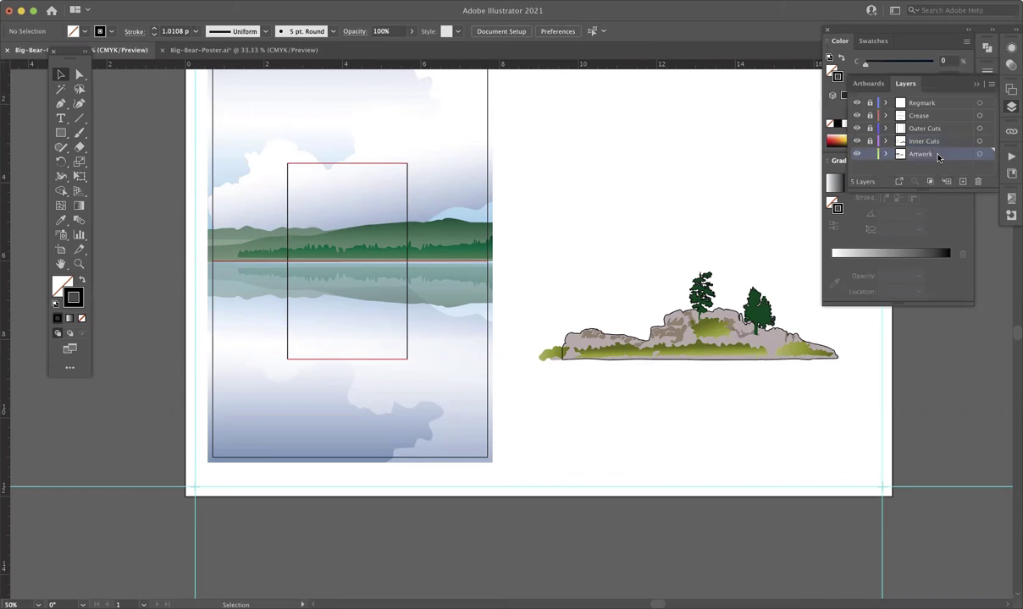
left_click(778, 349)
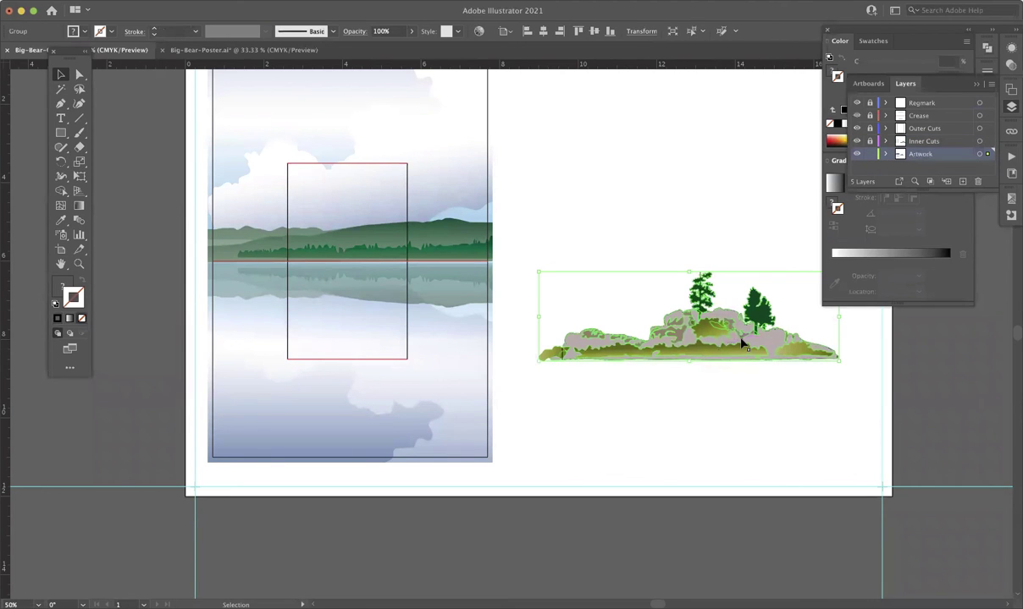
Step: Place an upside-down mirrored copy of the island artwork on the card, directly below the pop-up tab's lower crease
left_click_drag(745, 344, 410, 347)
left_click_drag(485, 347, 463, 347)
left_click_drag(356, 273, 524, 432)
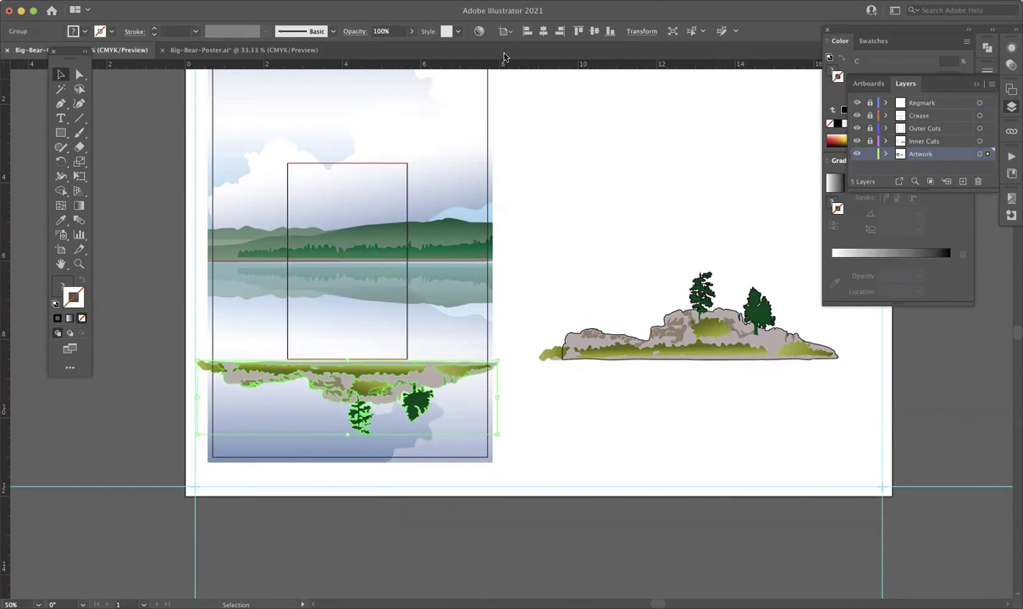
Step: Set the mirrored island's opacity to 38% and deselect it
left_click(411, 32)
left_click_drag(407, 53, 386, 49)
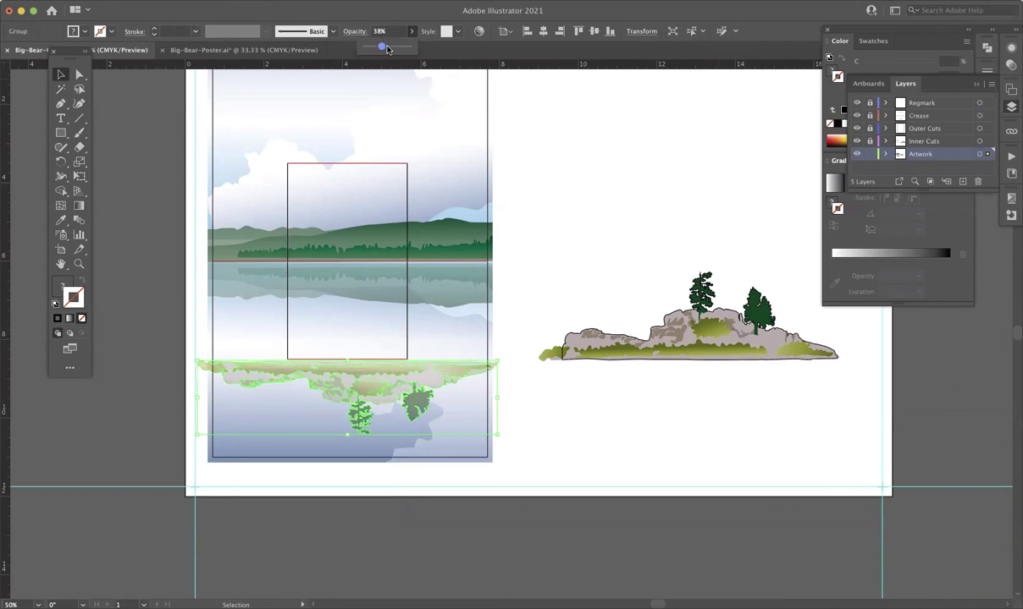
left_click(595, 149)
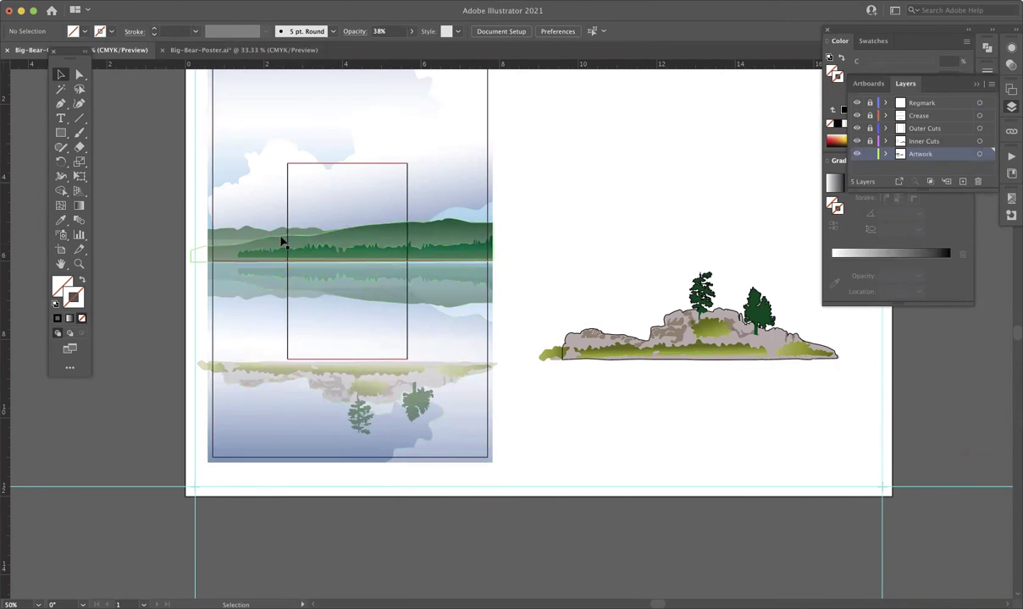
scroll(568, 304, "up", 2)
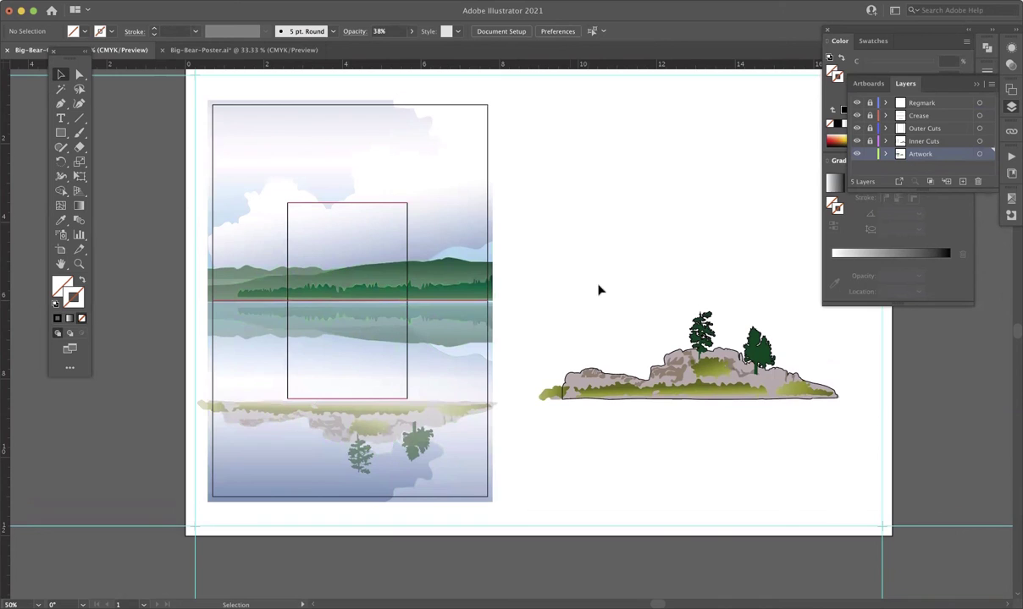
scroll(584, 269, "right", 3)
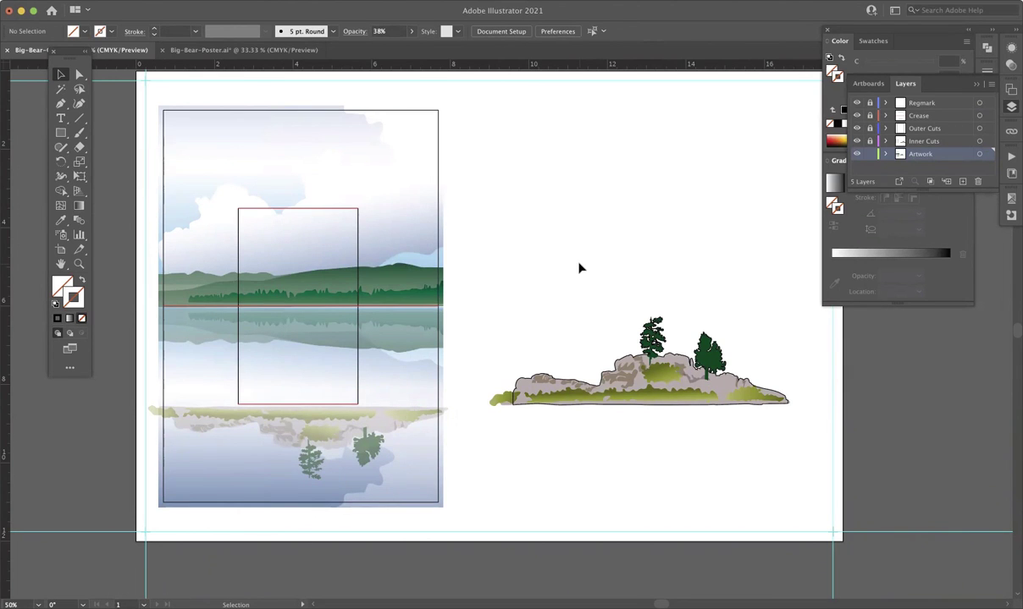
Step: Save the document to the Desktop as Big-Bear-Card-PRINT.pdf in Adobe PDF format with the Illustrator Default preset
key("super+shift+s")
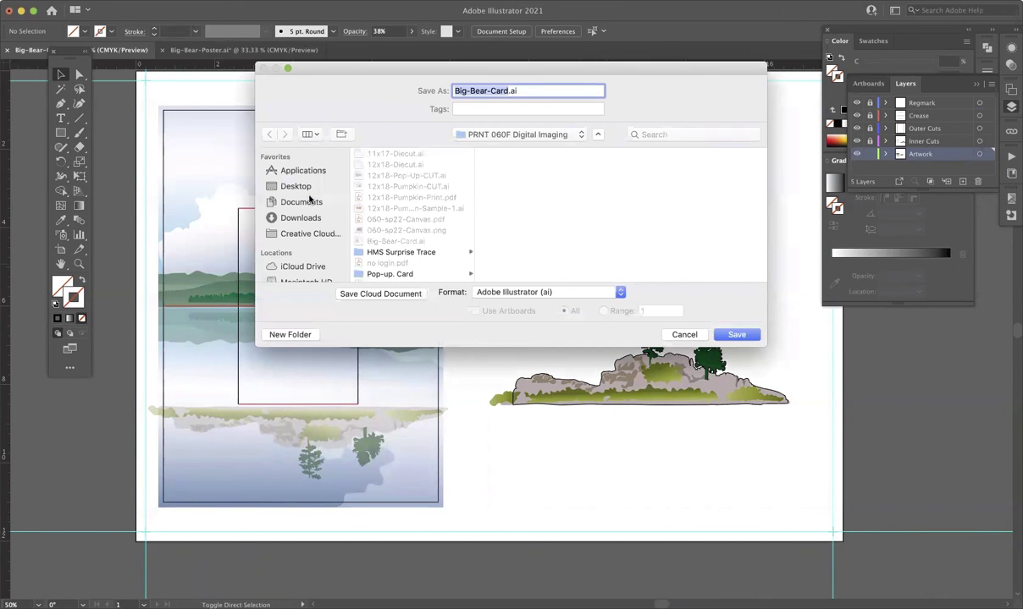
left_click(301, 188)
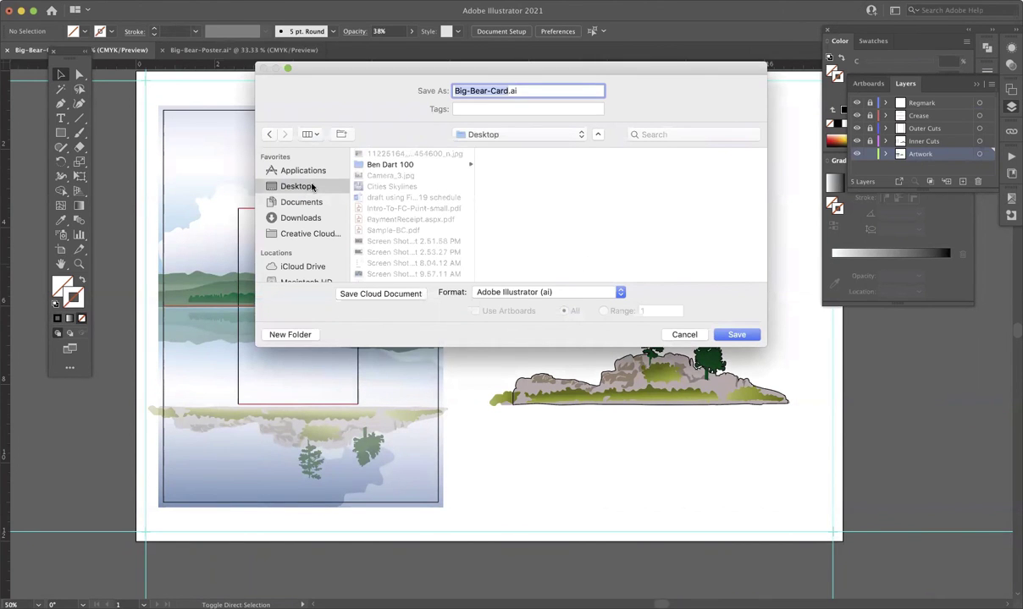
key("Right")
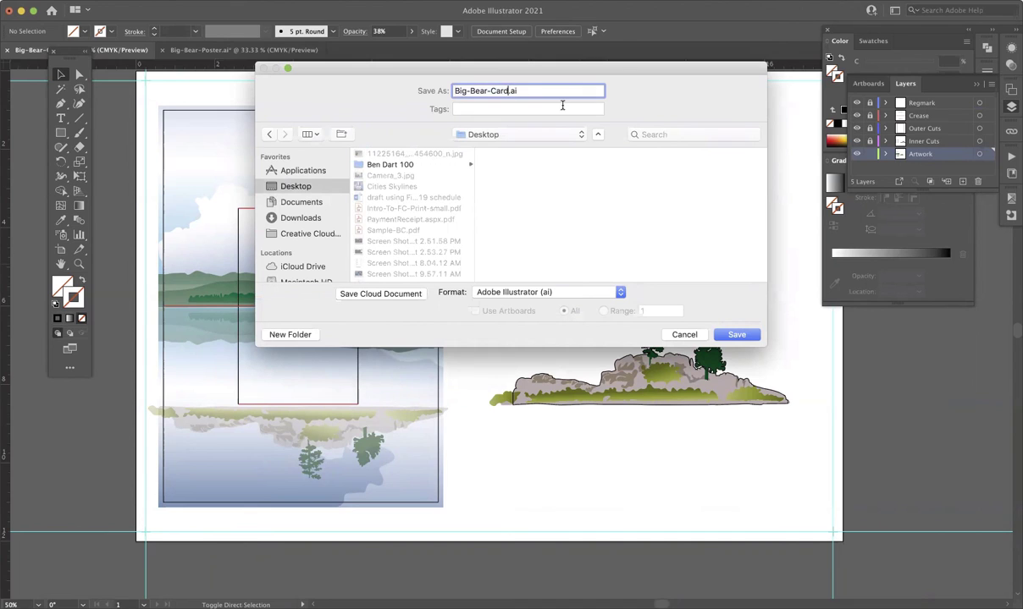
type("-PRINT")
left_click(572, 295)
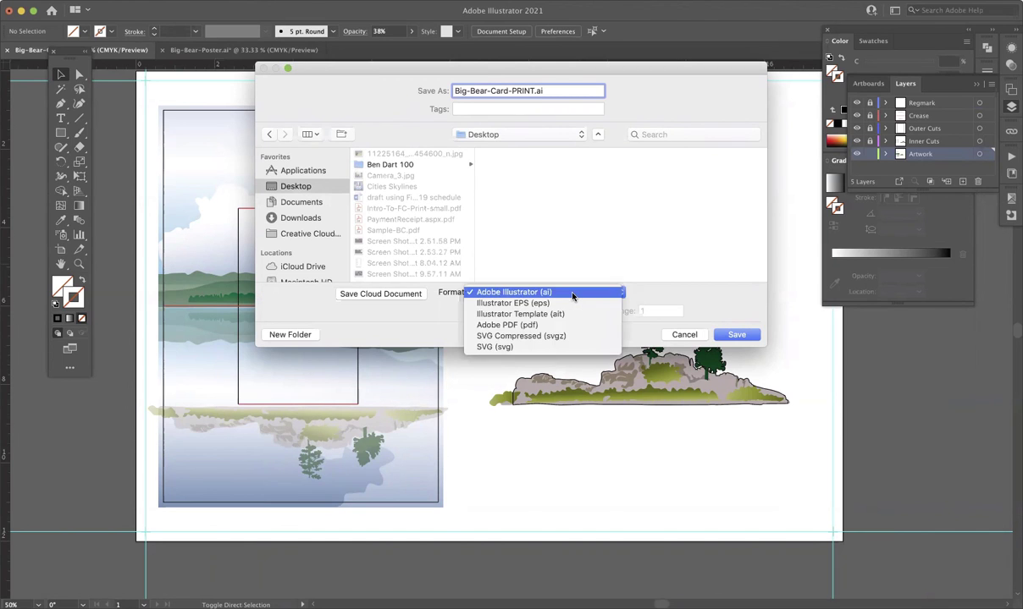
left_click(542, 326)
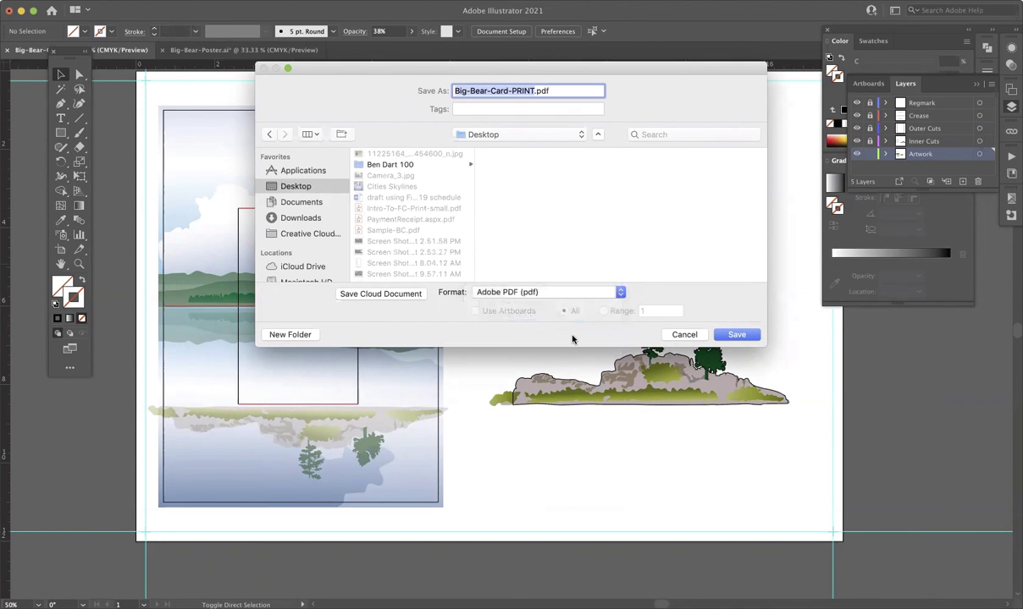
left_click(741, 335)
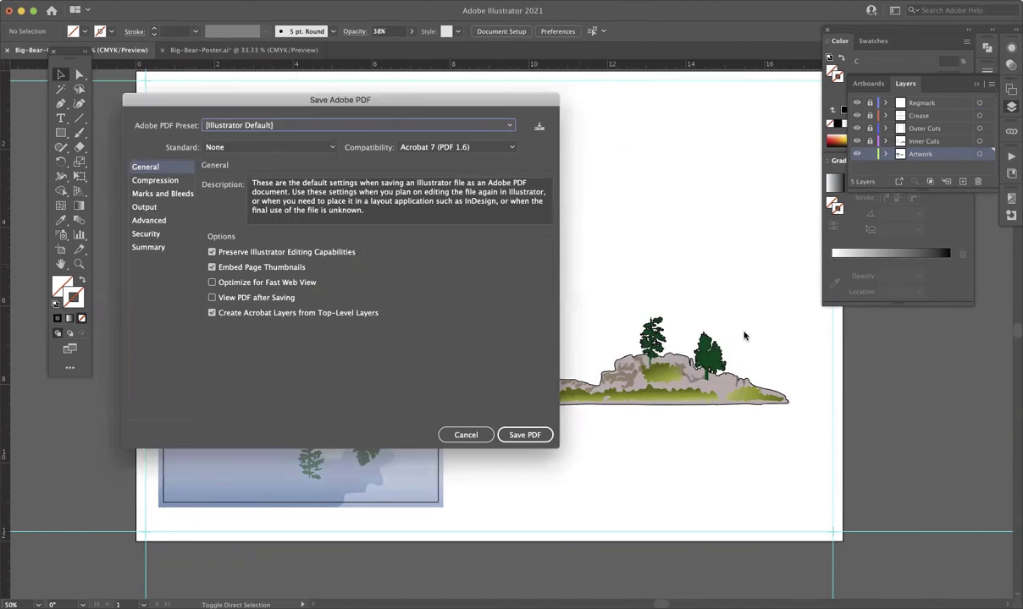
left_click(524, 434)
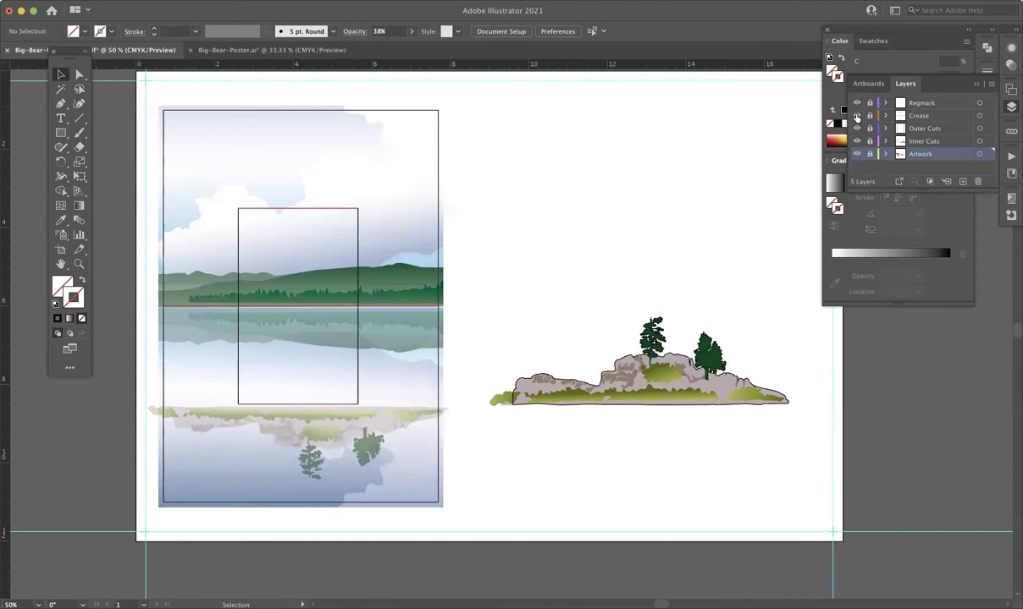
Step: Hide the Crease, Outer Cuts and Inner Cuts layers and save the print PDF
left_click(857, 115)
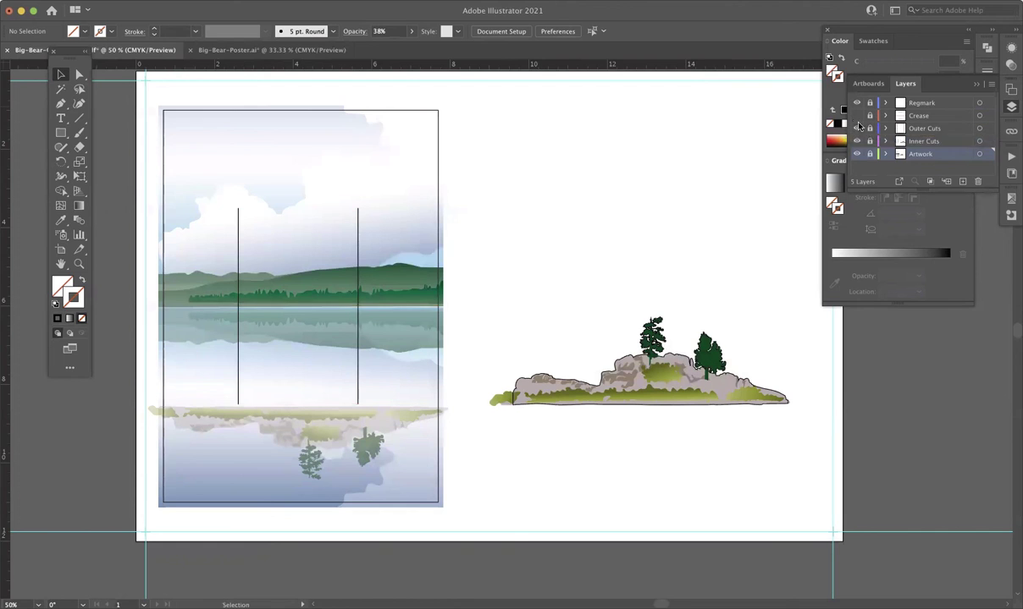
left_click(856, 128)
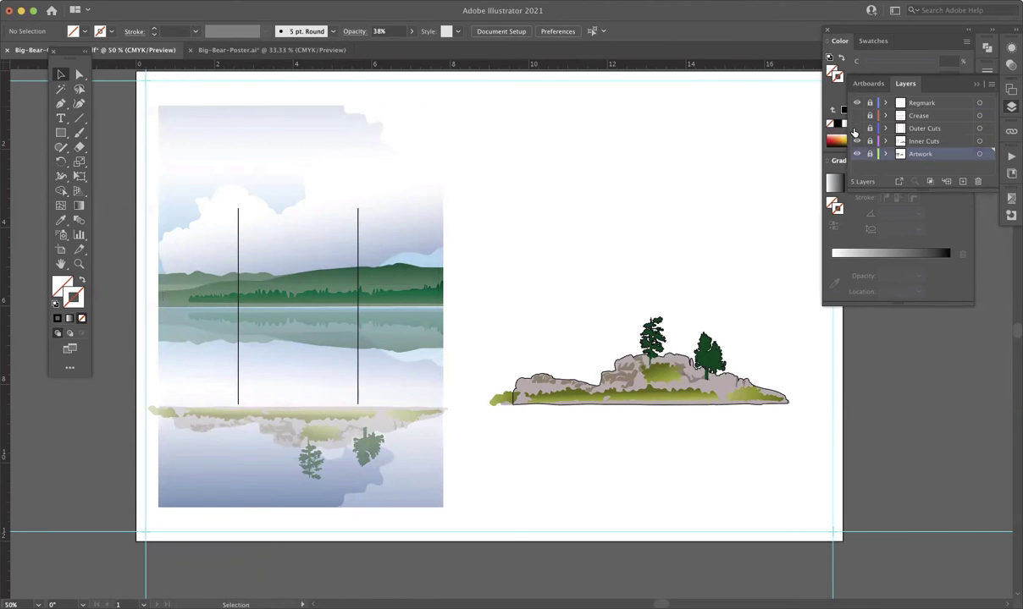
left_click(857, 141)
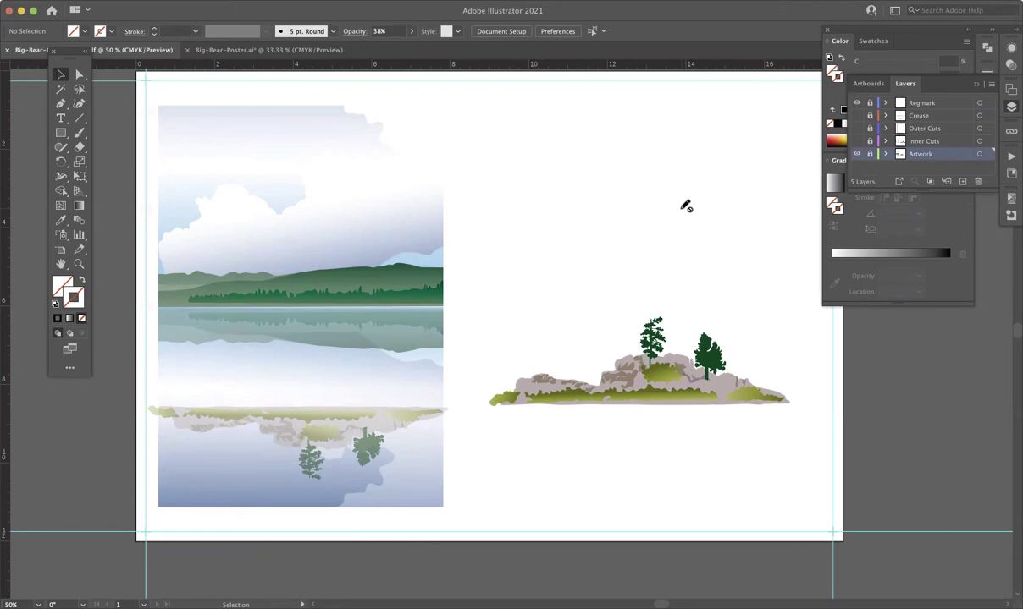
Step: Save the document to the Desktop as Big-Bear-Card-CUT in Adobe Illustrator (ai) format, using the Illustrator 2020 version
key("super+shift+s")
left_click(518, 90)
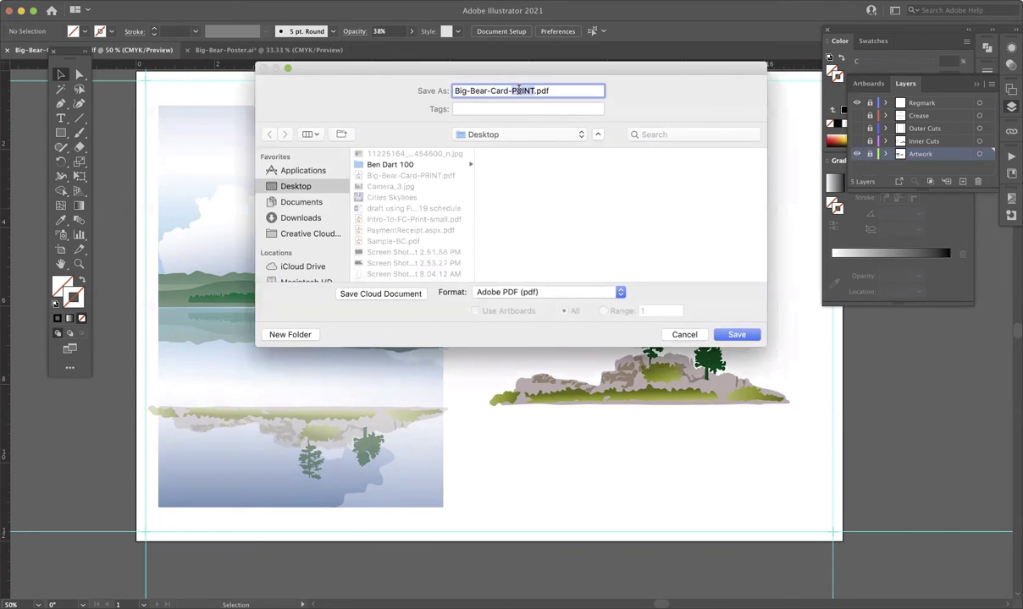
double_click(518, 90)
type("CUT")
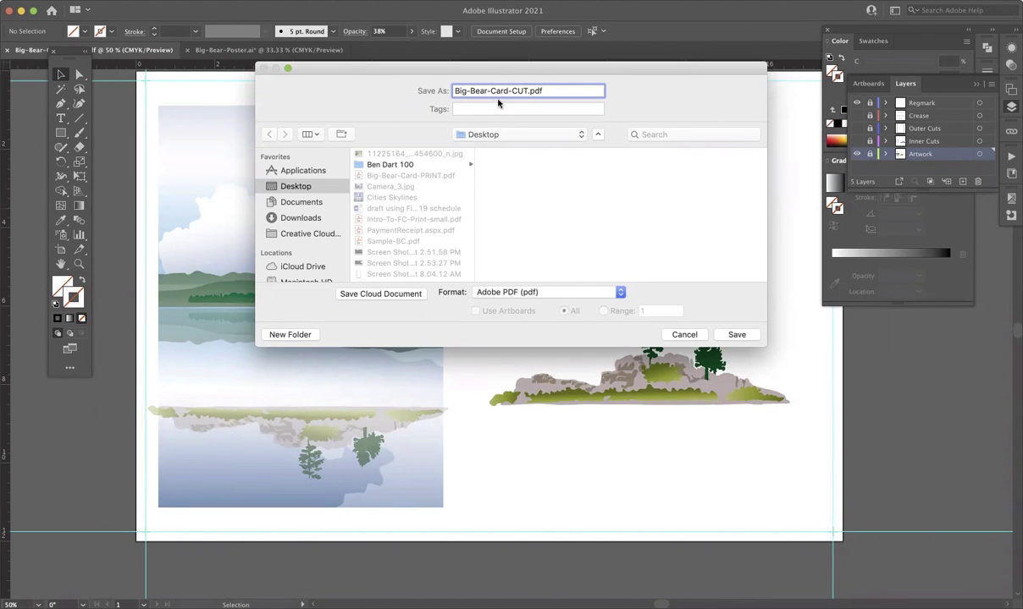
left_click(554, 292)
left_click(558, 262)
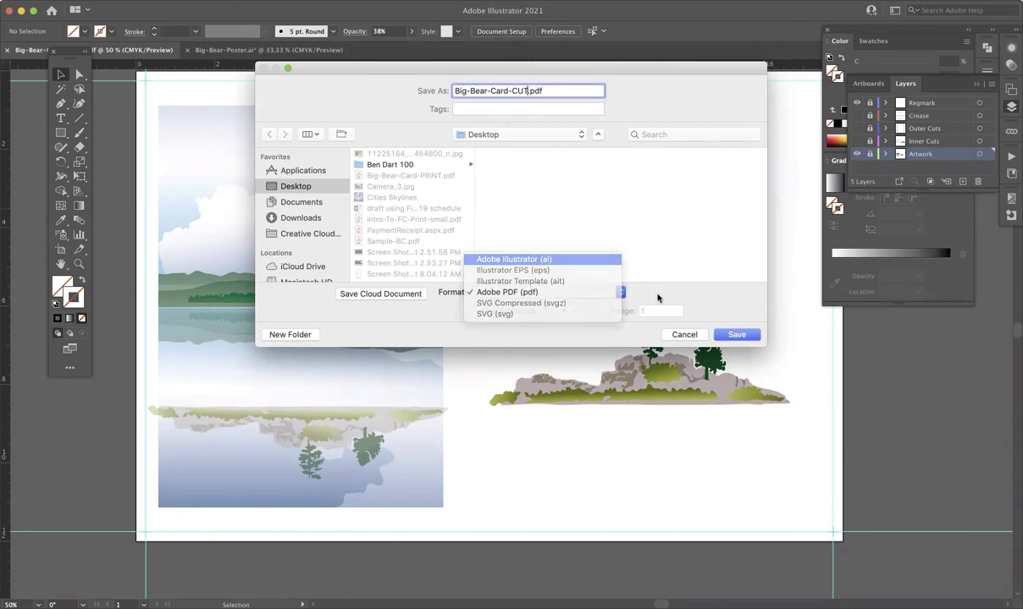
left_click(736, 335)
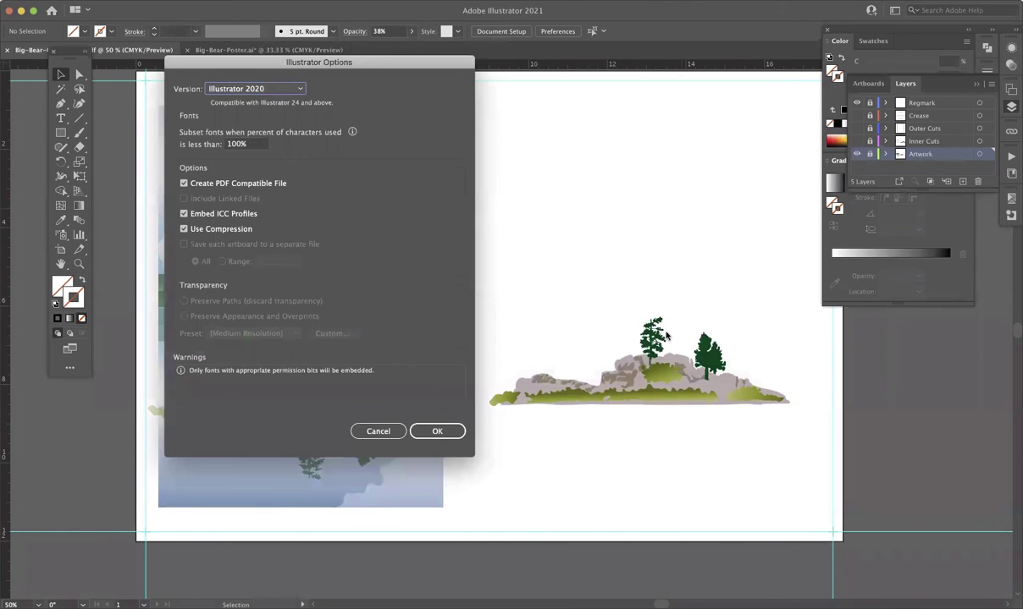
left_click(437, 432)
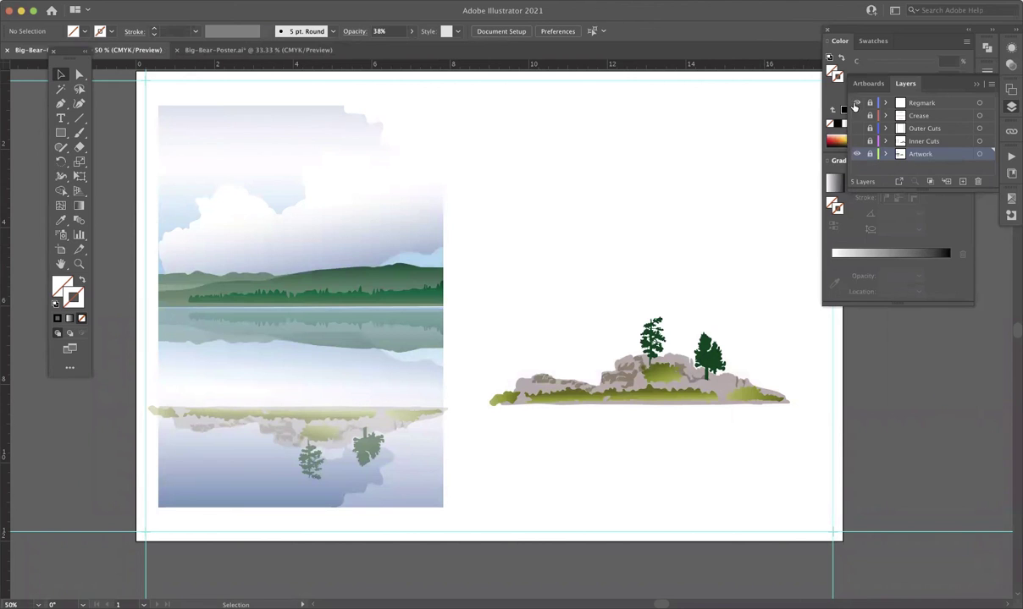
Step: Show the Crease, Outer Cuts and Inner Cuts layers and move the tool palette clear of the document's name
left_click_drag(857, 115, 858, 141)
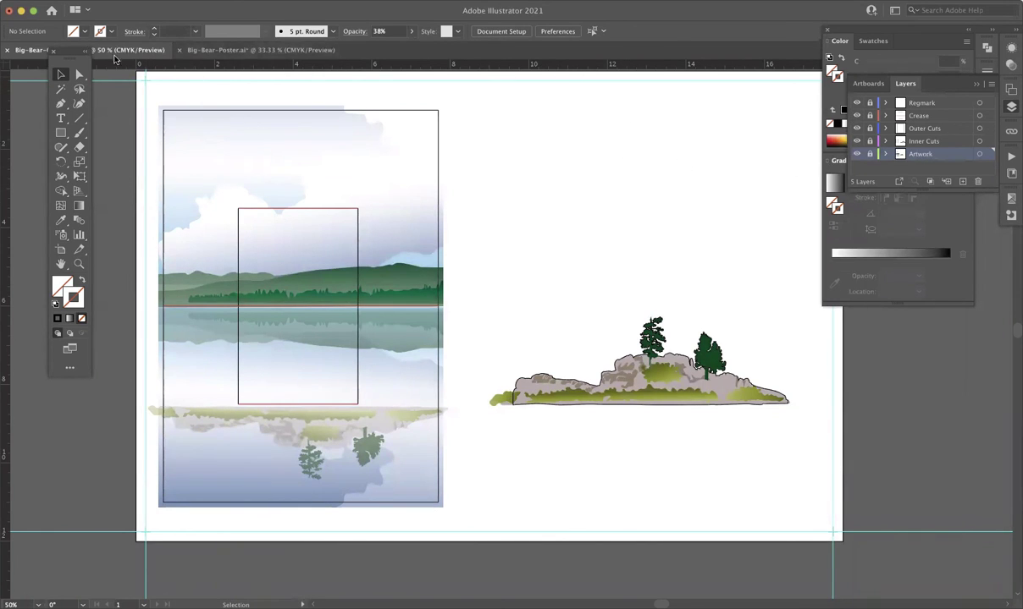
left_click_drag(72, 54, 67, 56)
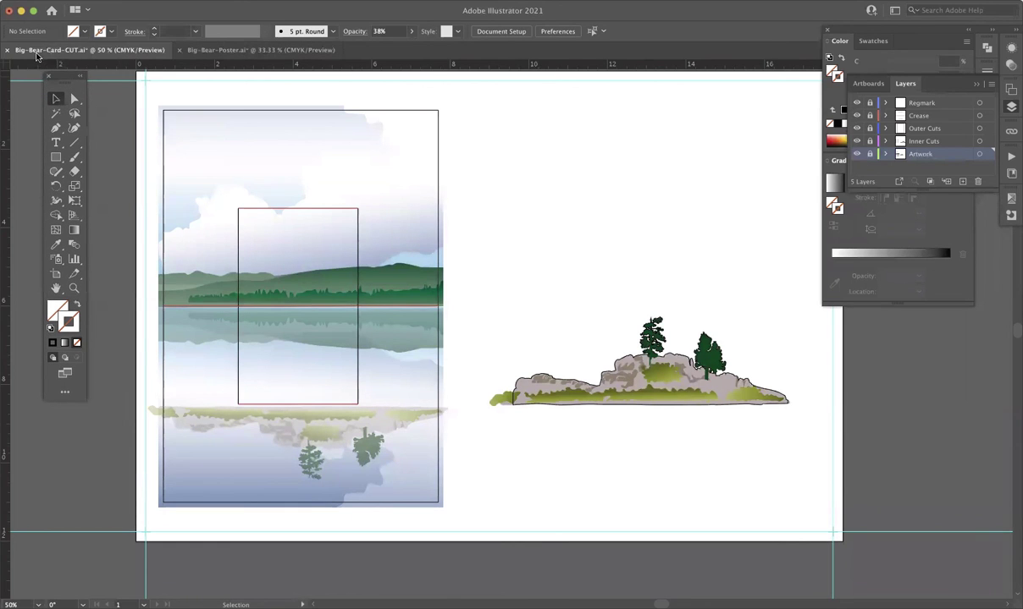
Step: Delete the Artwork layer with its contents and save the cut file
left_click(978, 182)
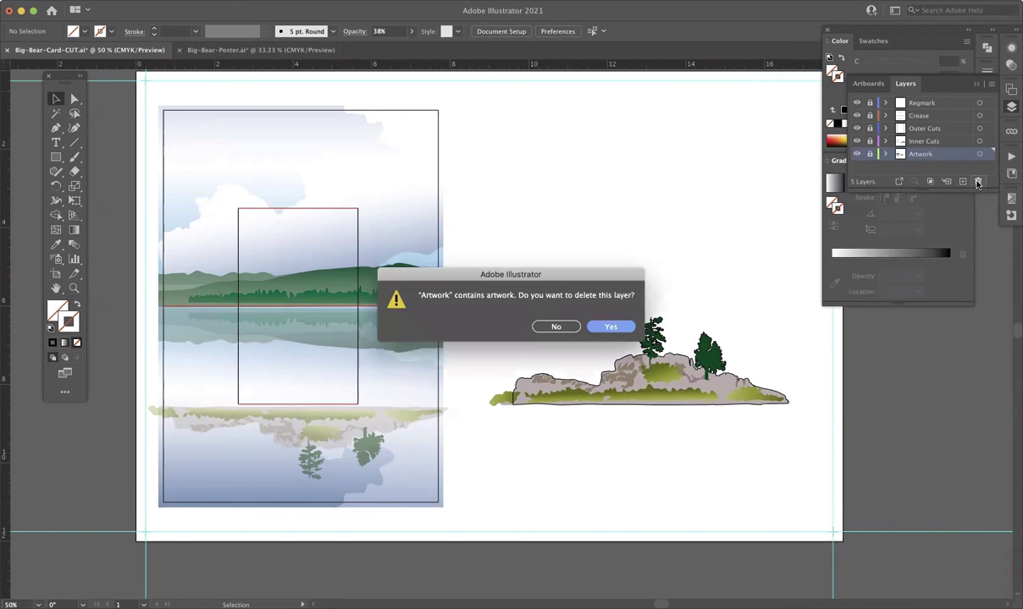
left_click(608, 329)
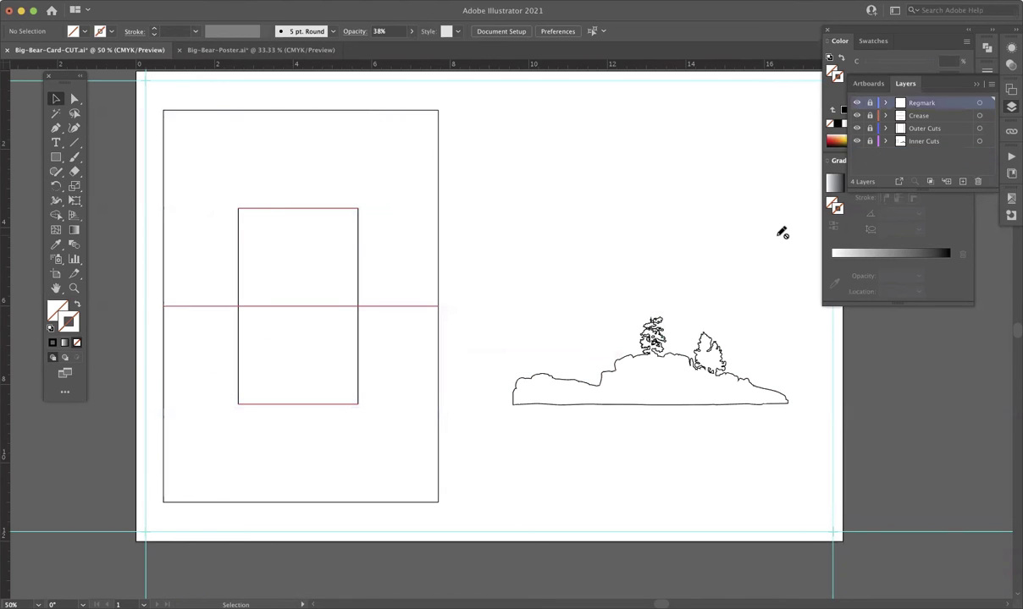
key("super+s")
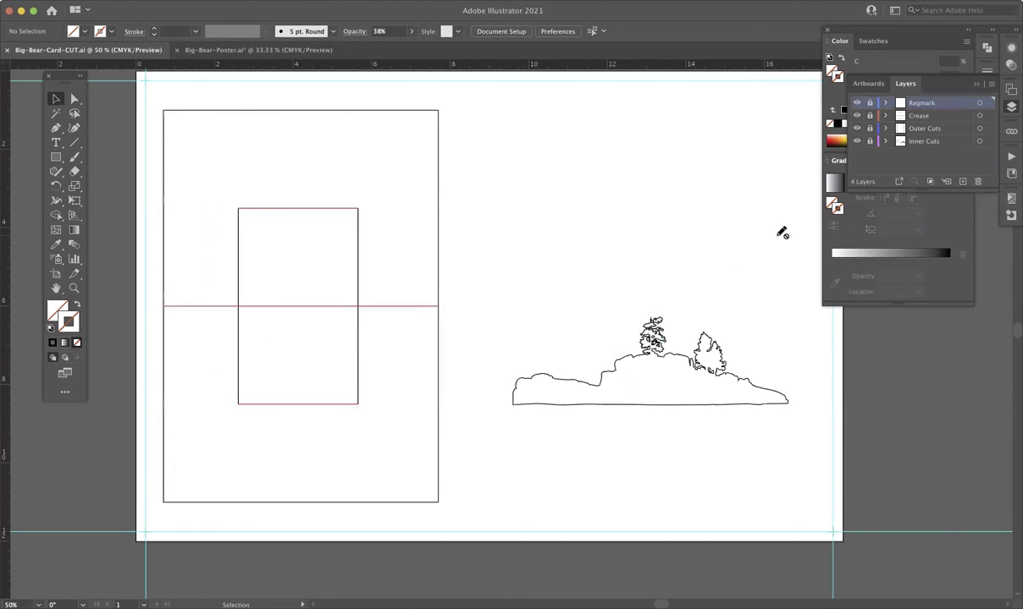